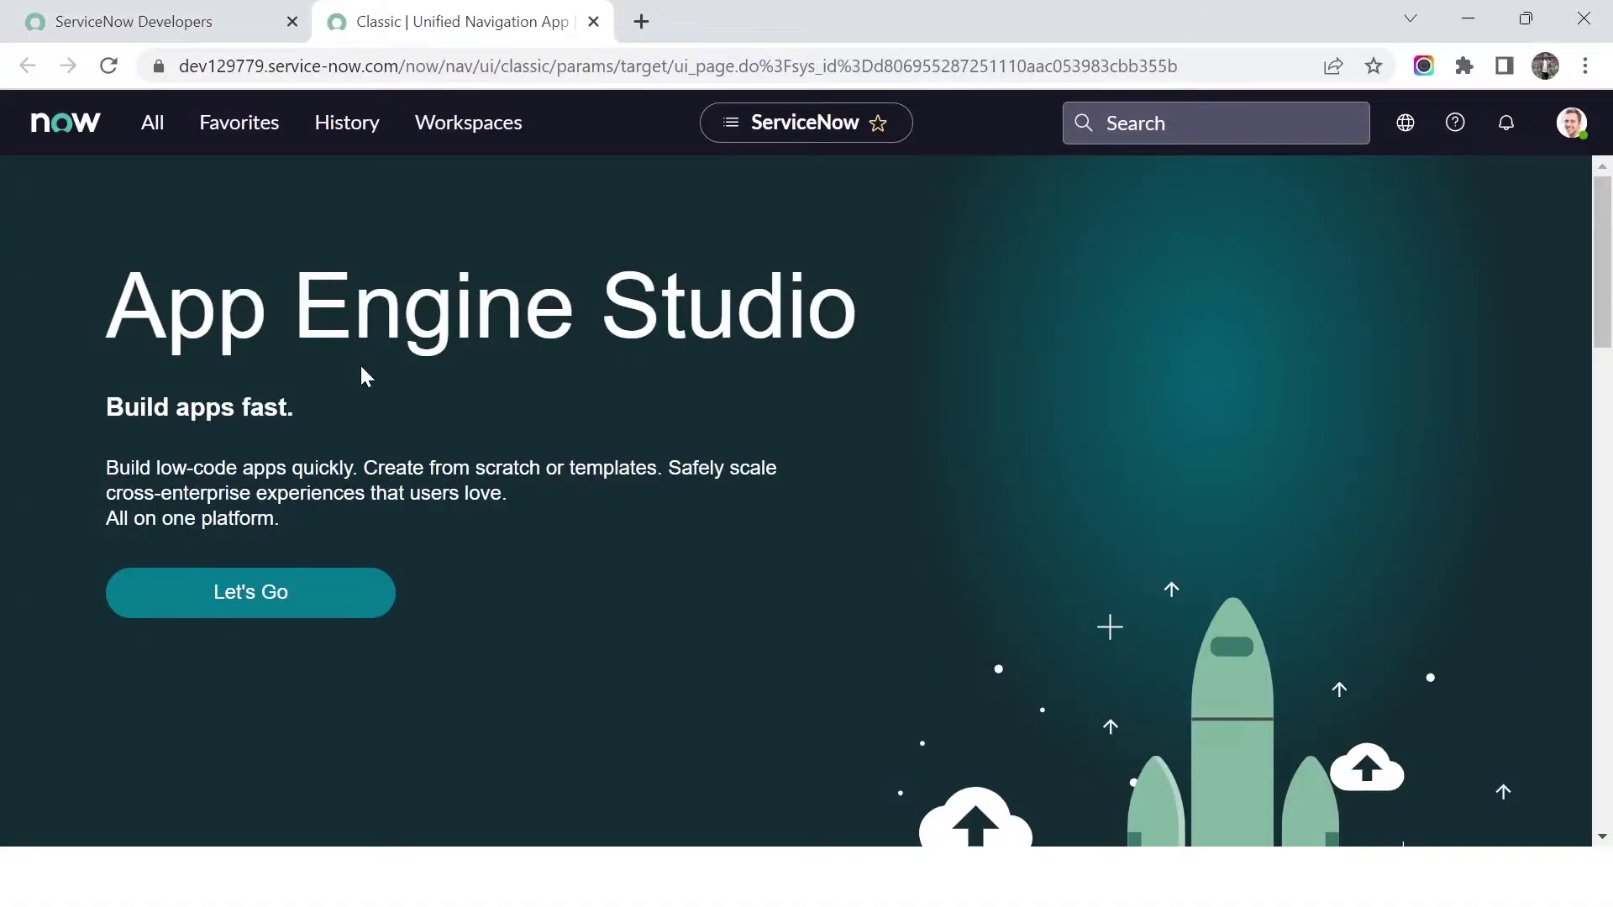
# Open the incident list via incident.list and bring up the incident table's Data Policies
pyautogui.click(151, 147)
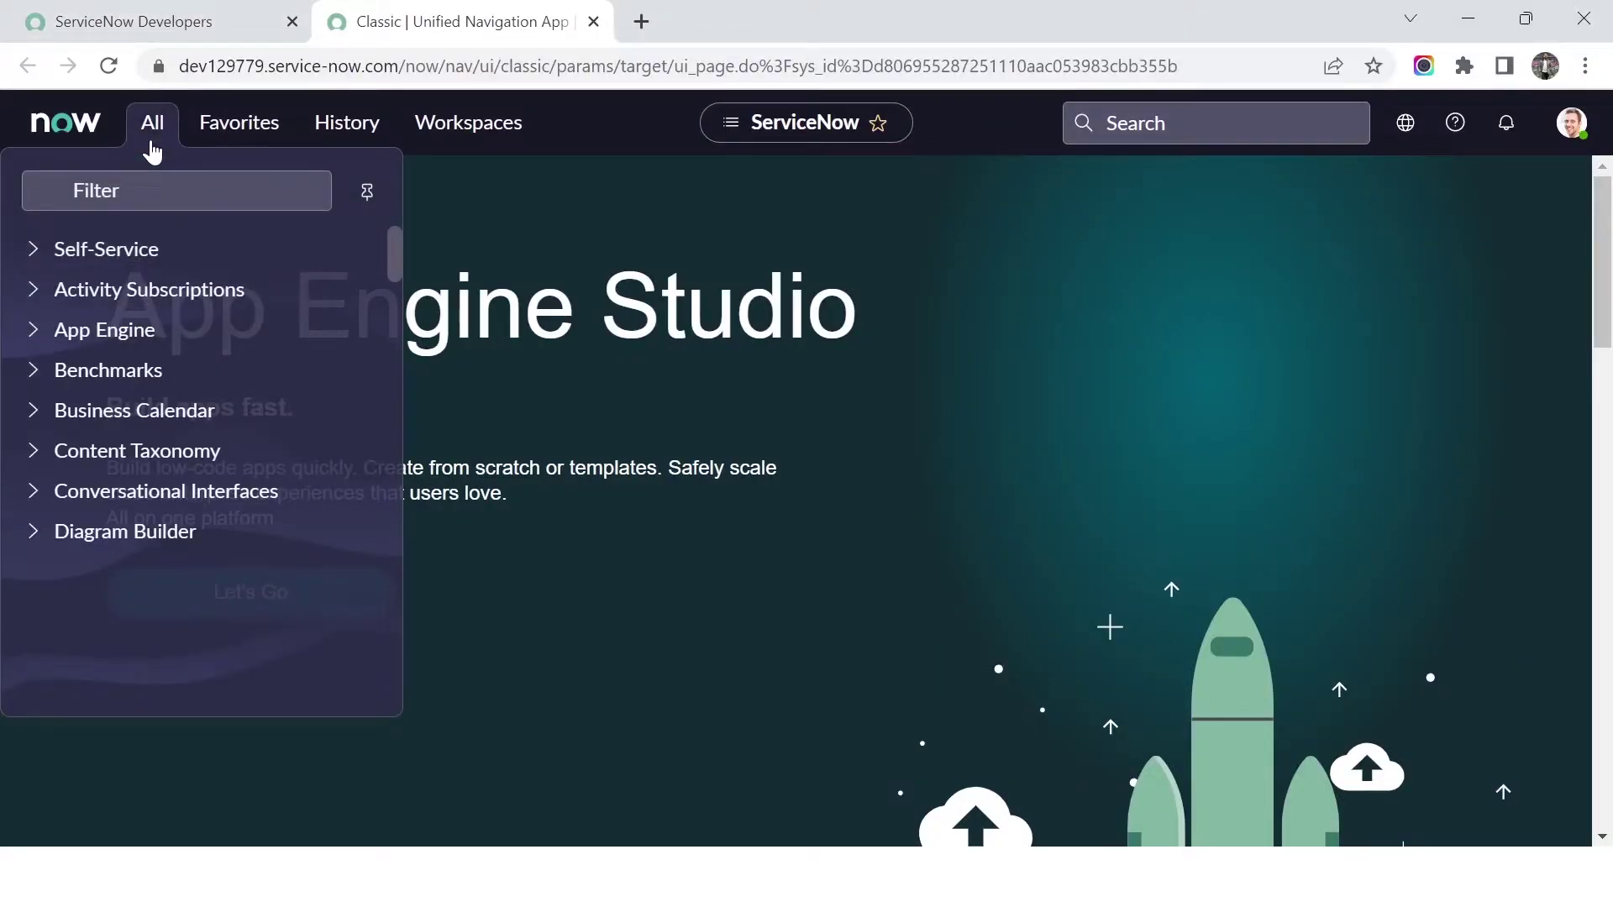
pyautogui.click(164, 204)
pyautogui.write('incide')
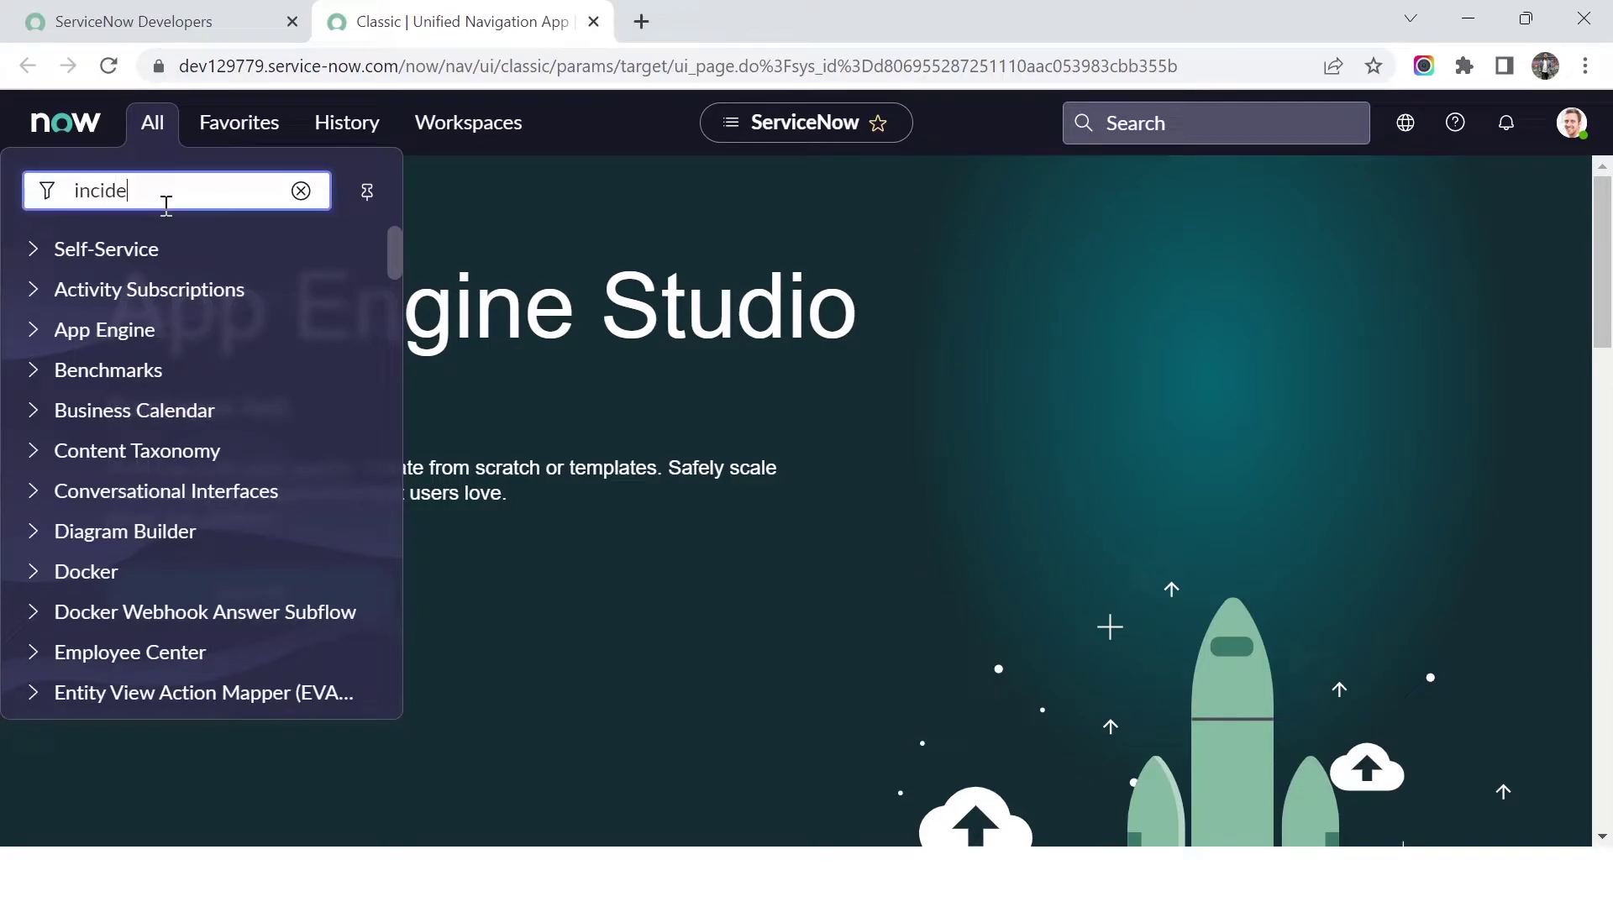
pyautogui.write('nt.list')
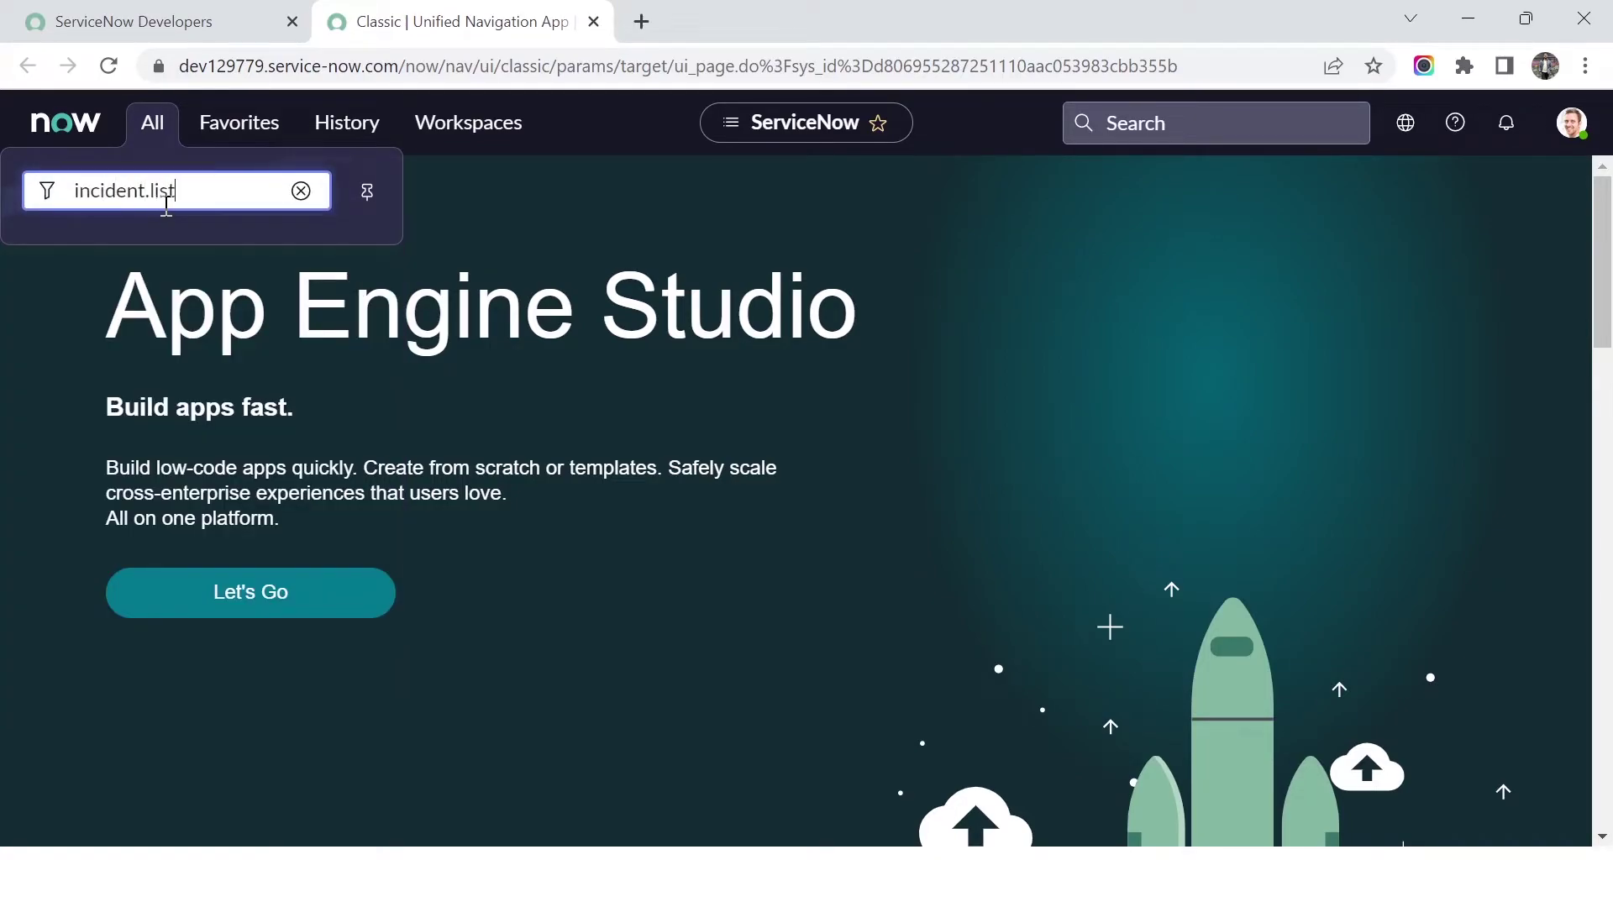
pyautogui.press('Return')
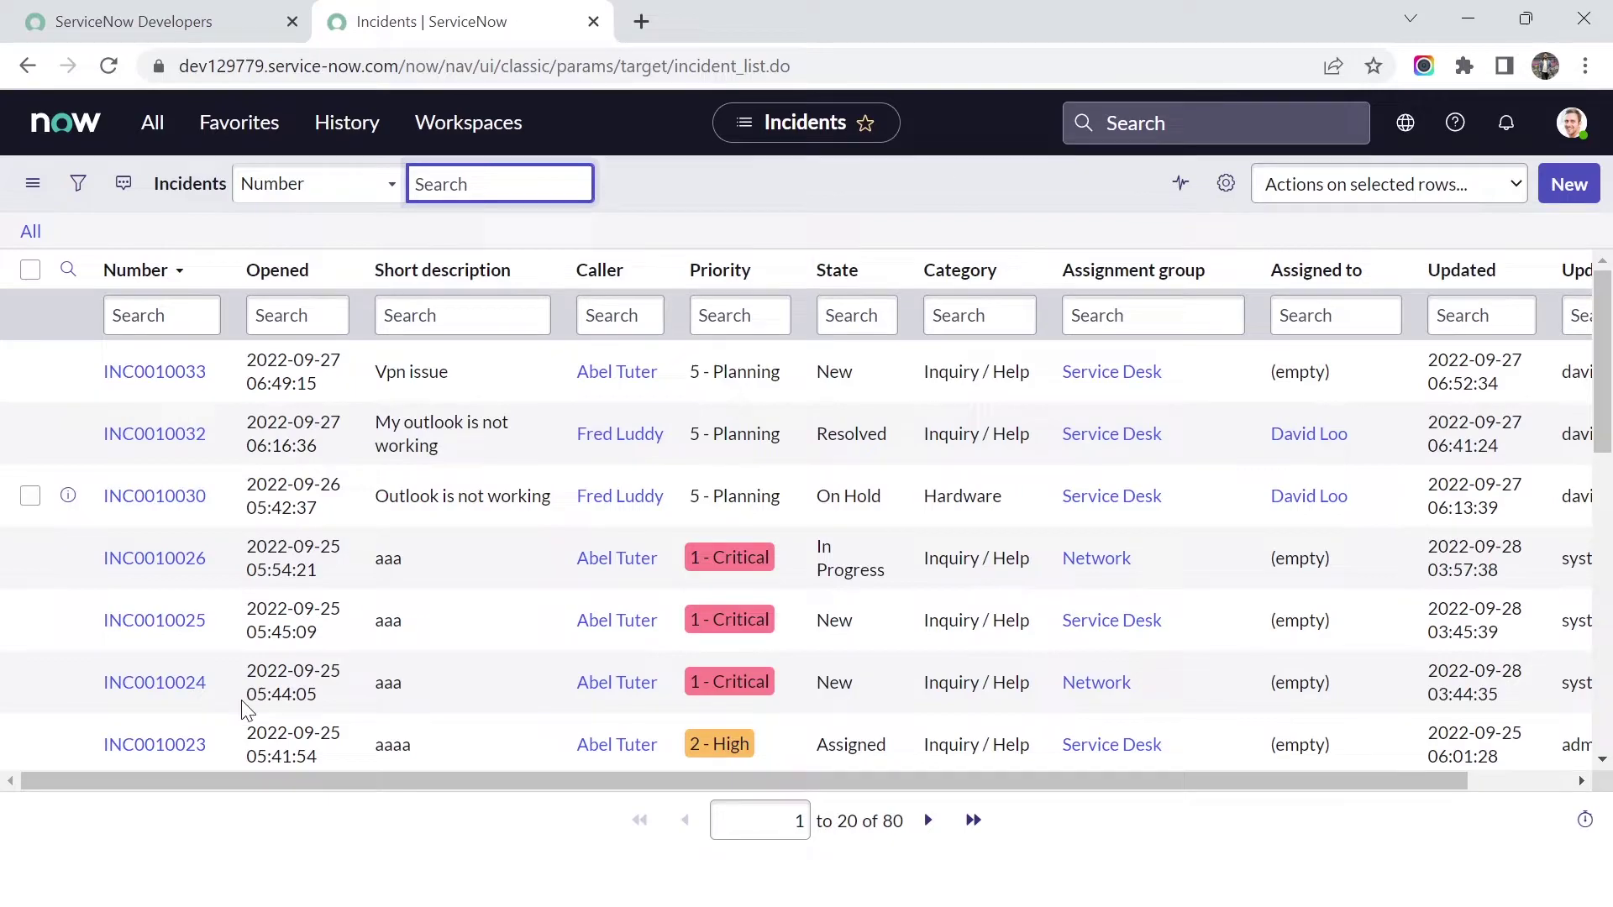
pyautogui.click(536, 269)
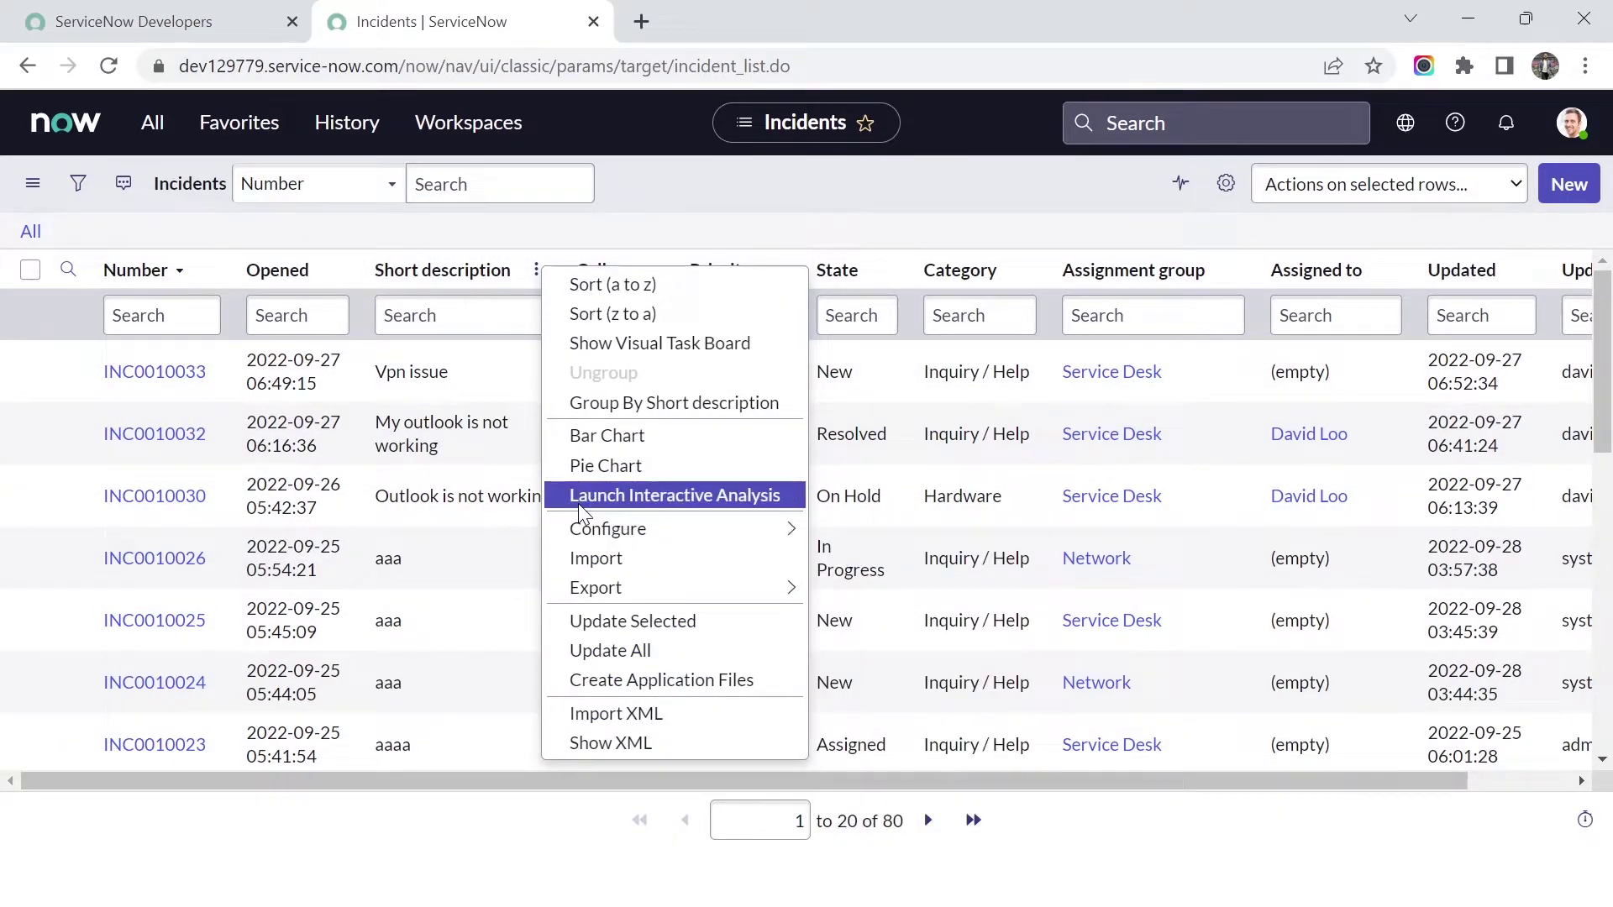
pyautogui.moveTo(611, 529)
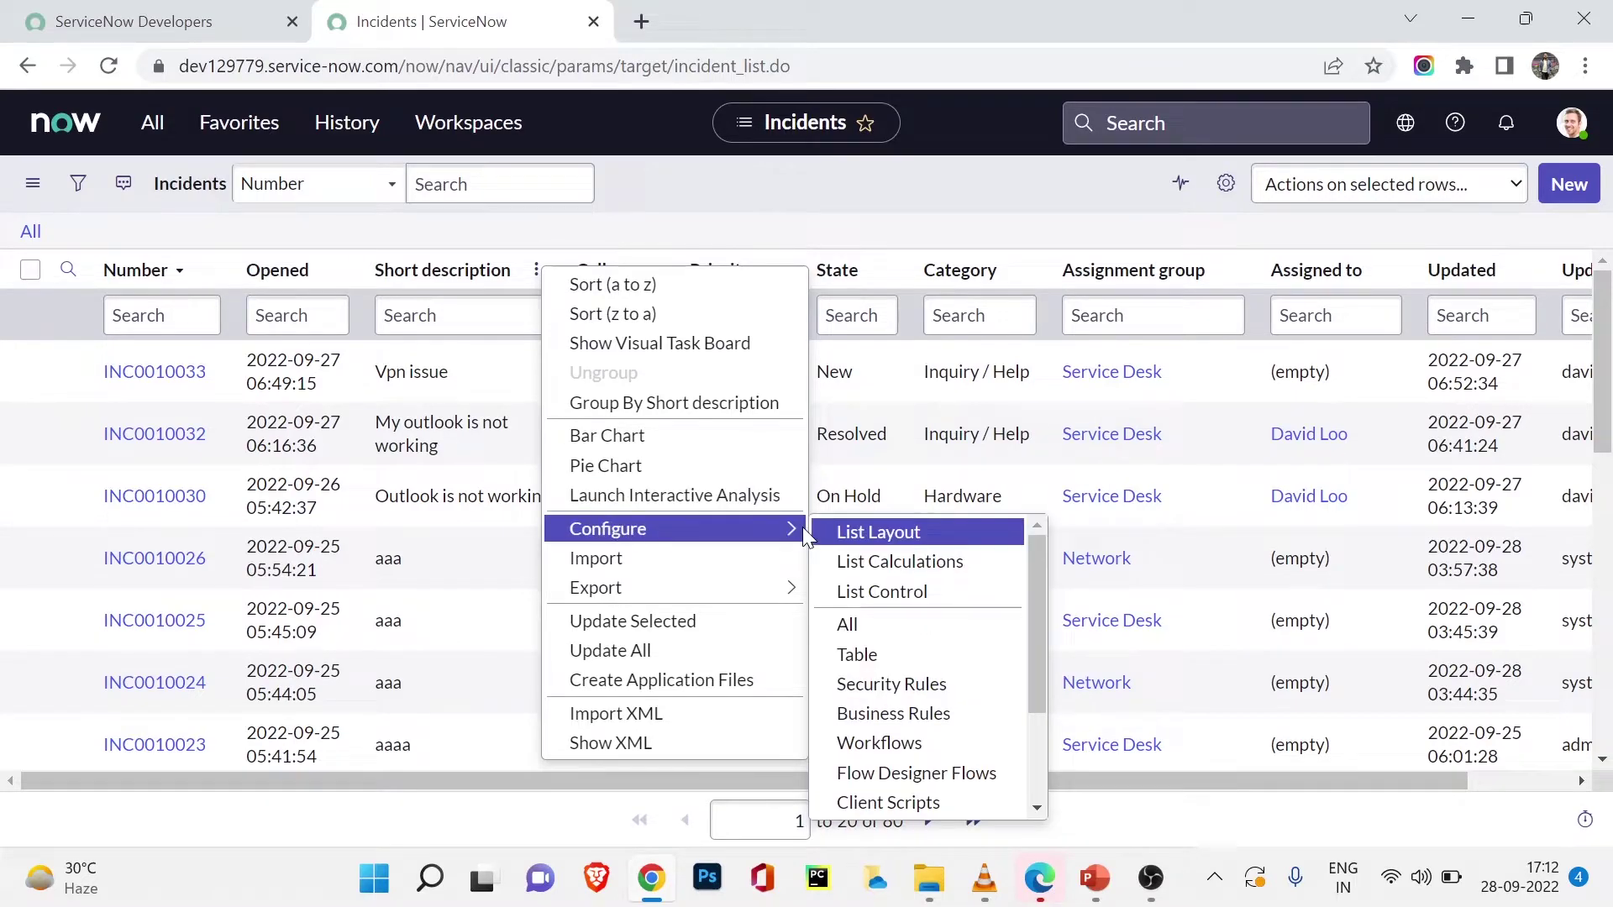
pyautogui.scroll(-3, 853, 676)
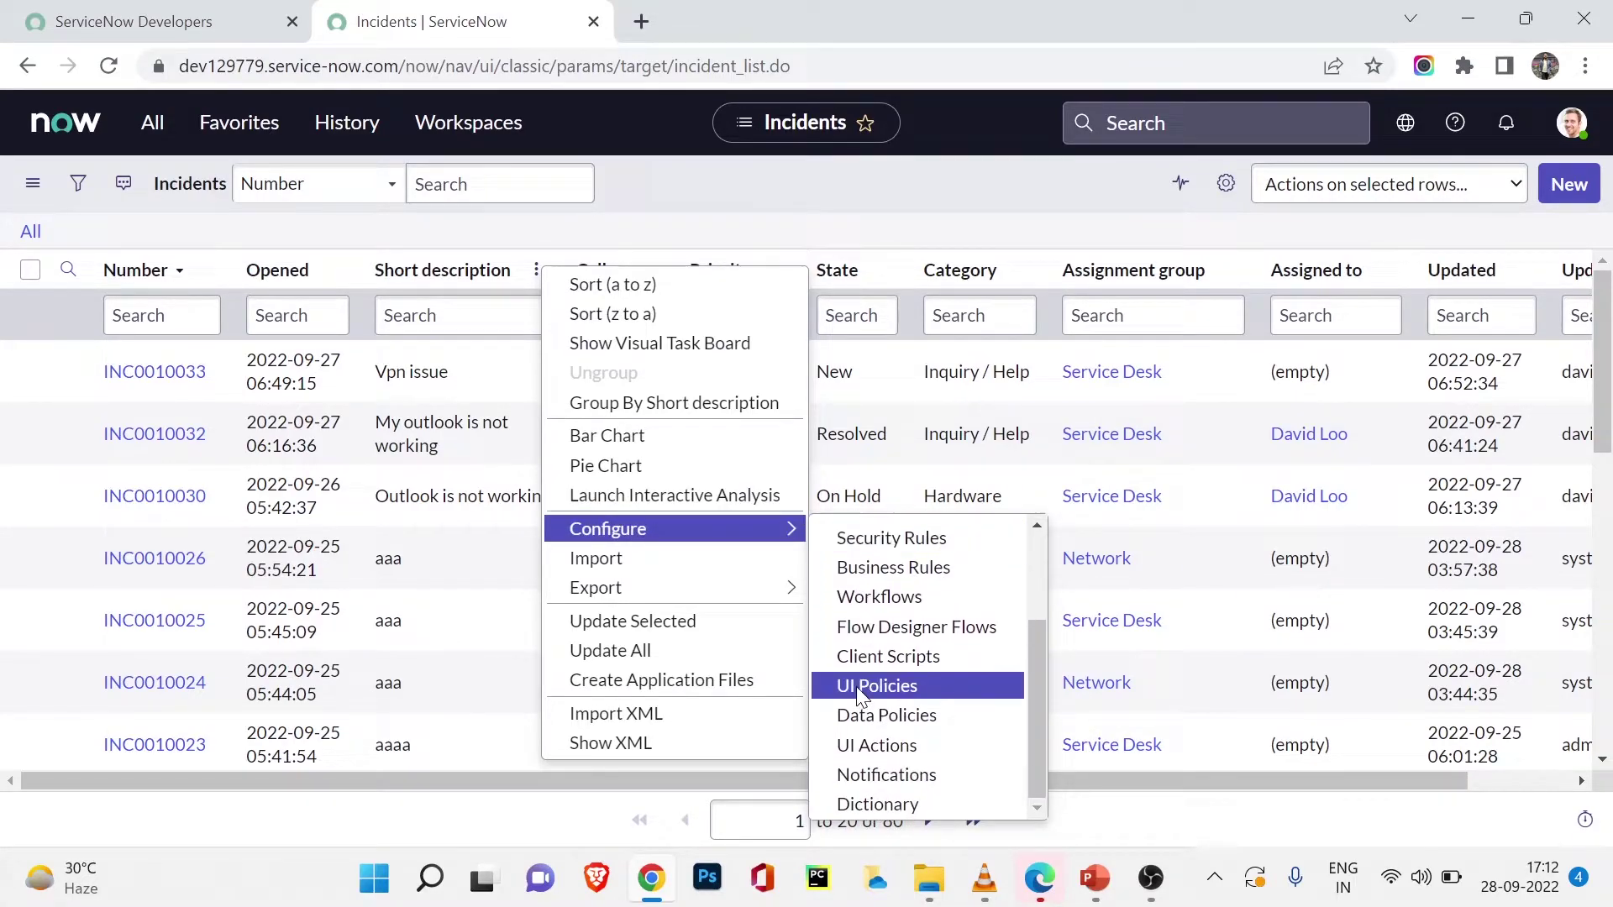
pyautogui.press('Escape')
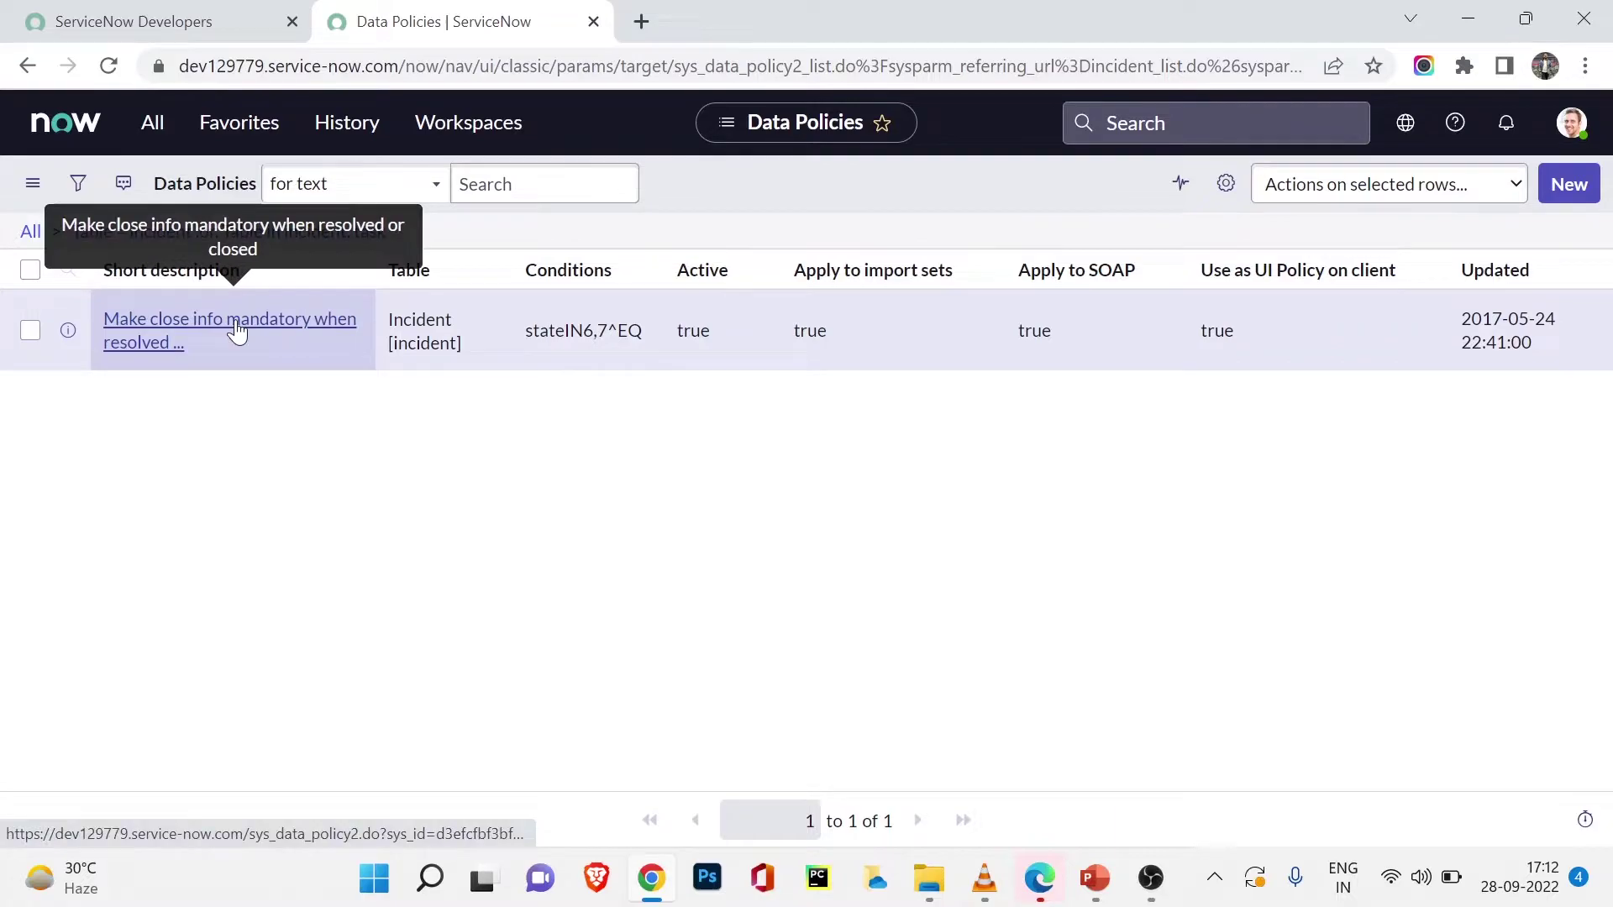
# Open the 'Make close info mandatory when resolved or closed' policy in a new tab and review it
pyautogui.keyDown('ctrl'); pyautogui.click(236, 321); pyautogui.keyUp('ctrl')
pyautogui.click(645, 10)
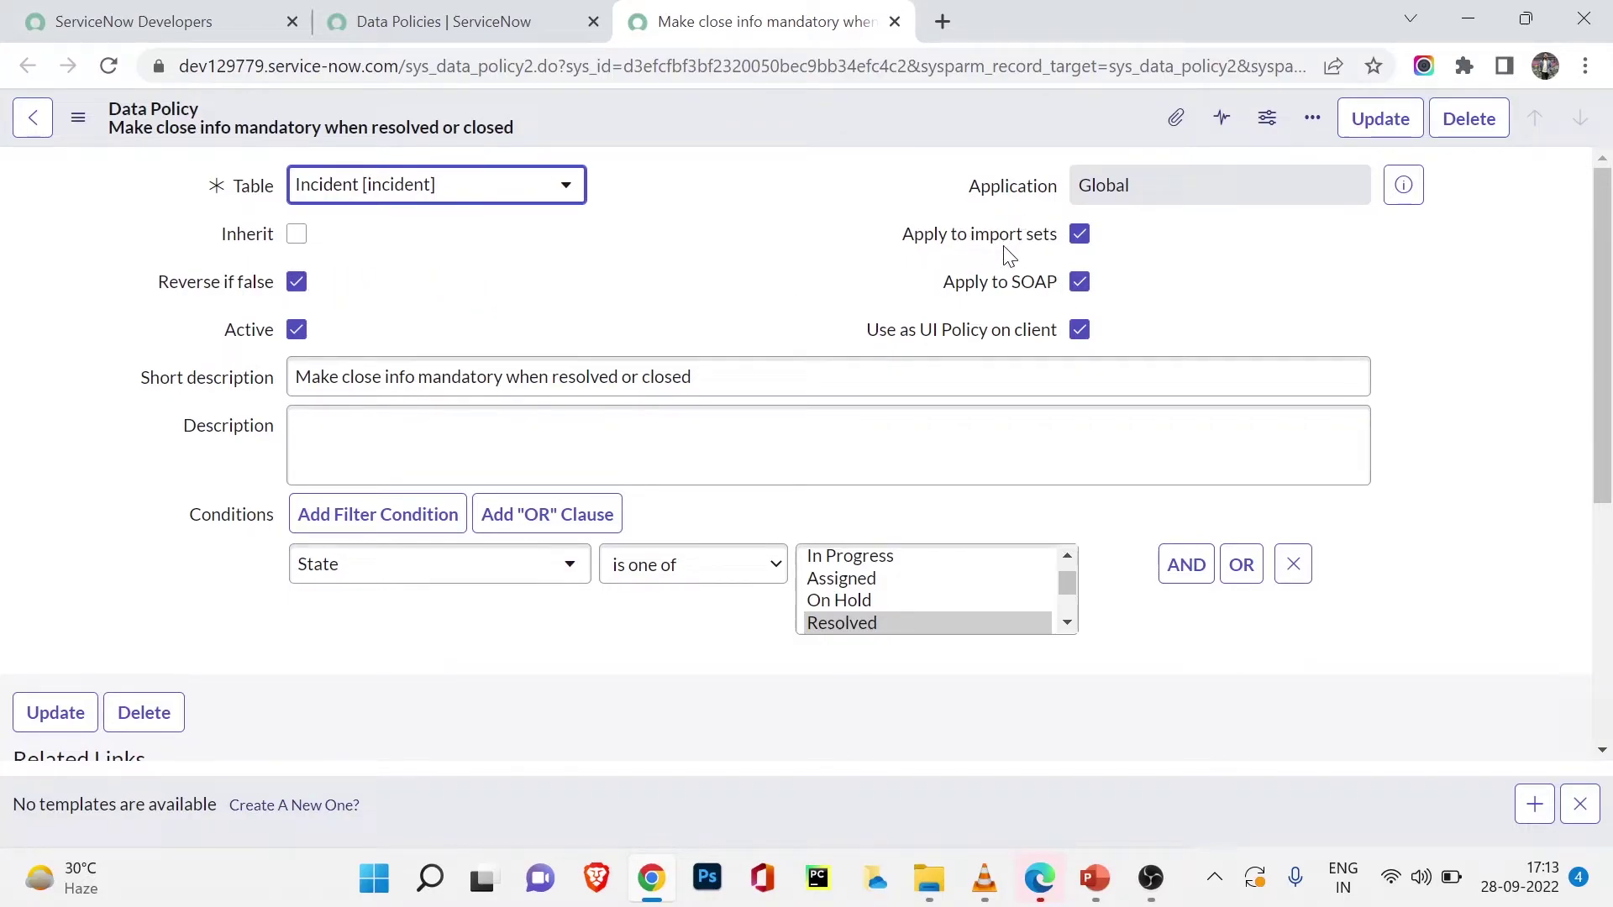
pyautogui.moveTo(1005, 255)
pyautogui.scroll(-1, 773, 275)
pyautogui.scroll(2, 1045, 252)
pyautogui.moveTo(318, 380); pyautogui.dragTo(719, 385)
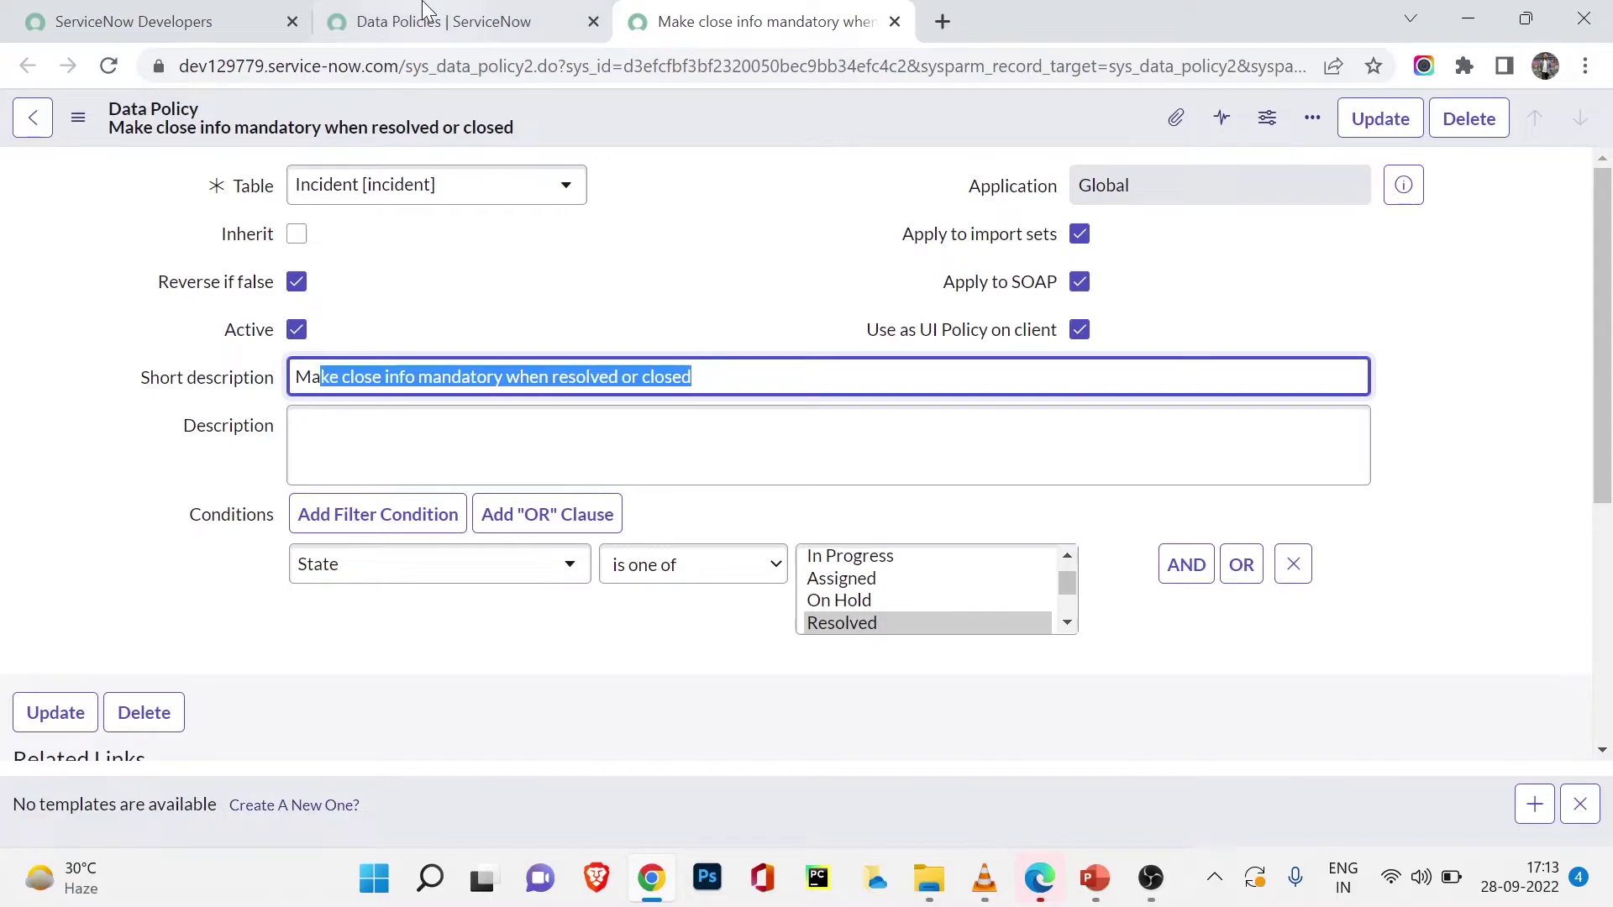
# Open a blank new incident form with incident.FORM
pyautogui.click(604, 12)
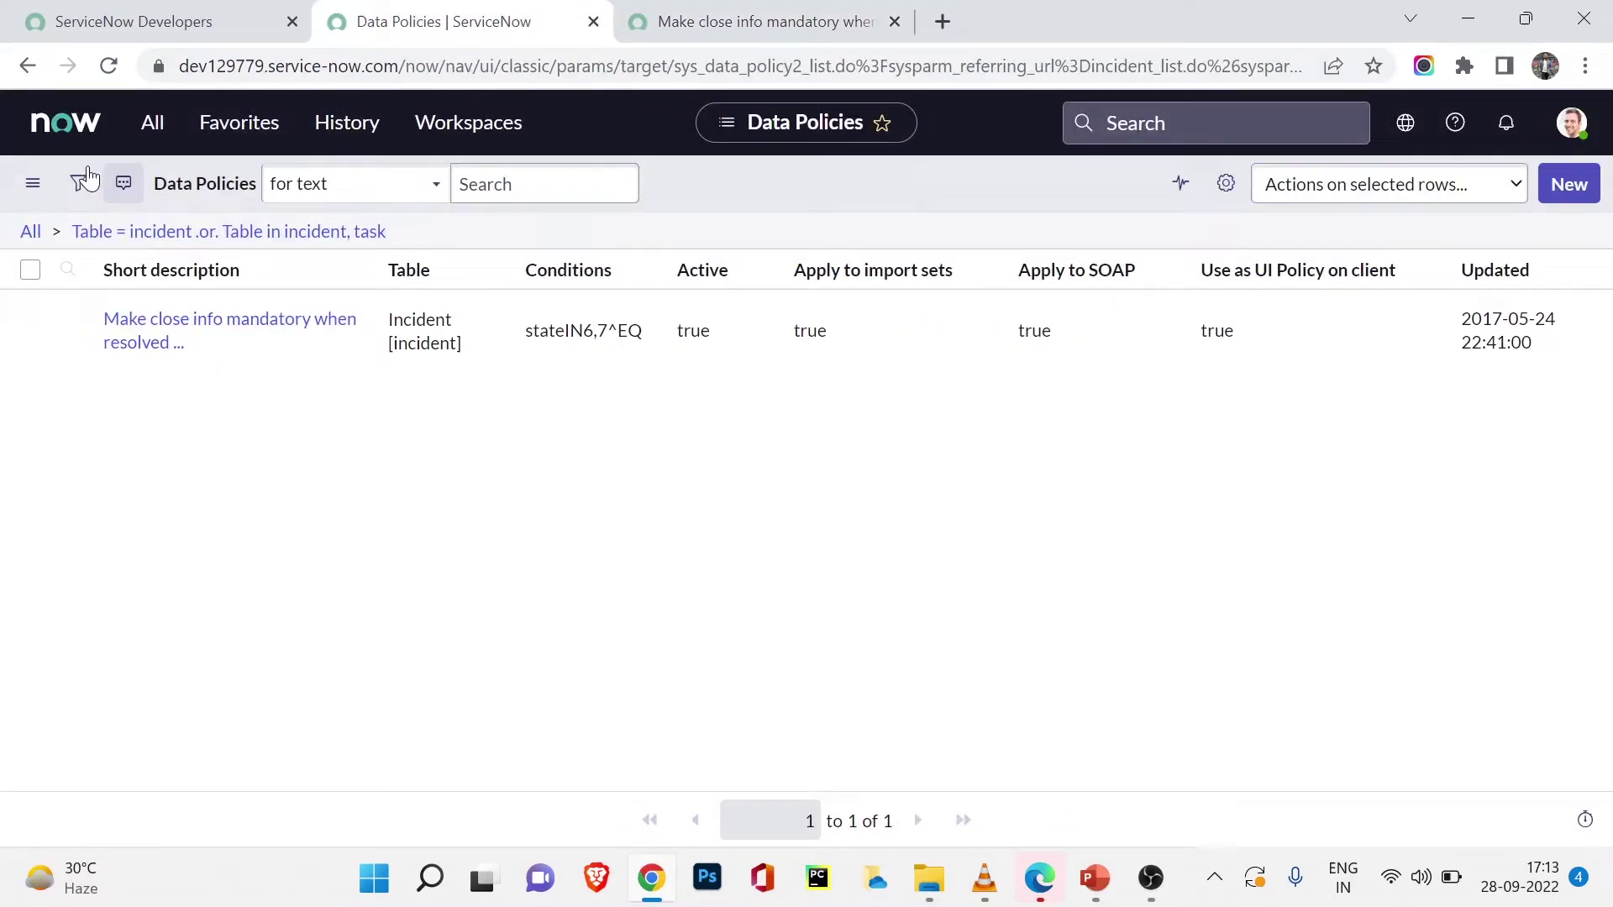
pyautogui.click(173, 131)
pyautogui.write('incident.')
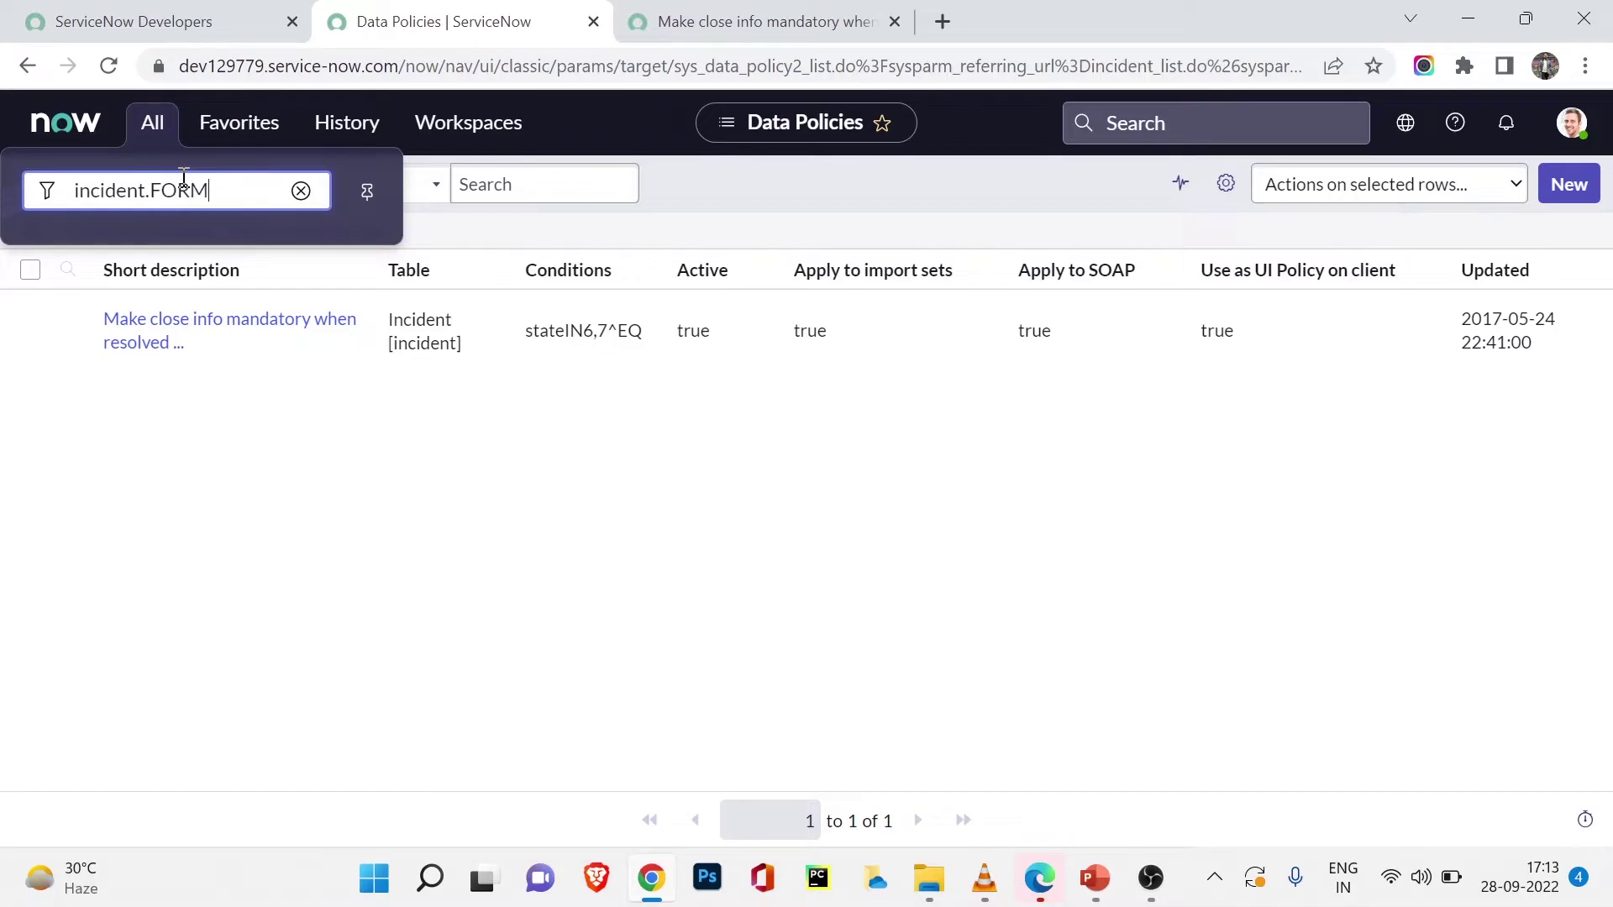
pyautogui.write('FORM')
pyautogui.press('Return')
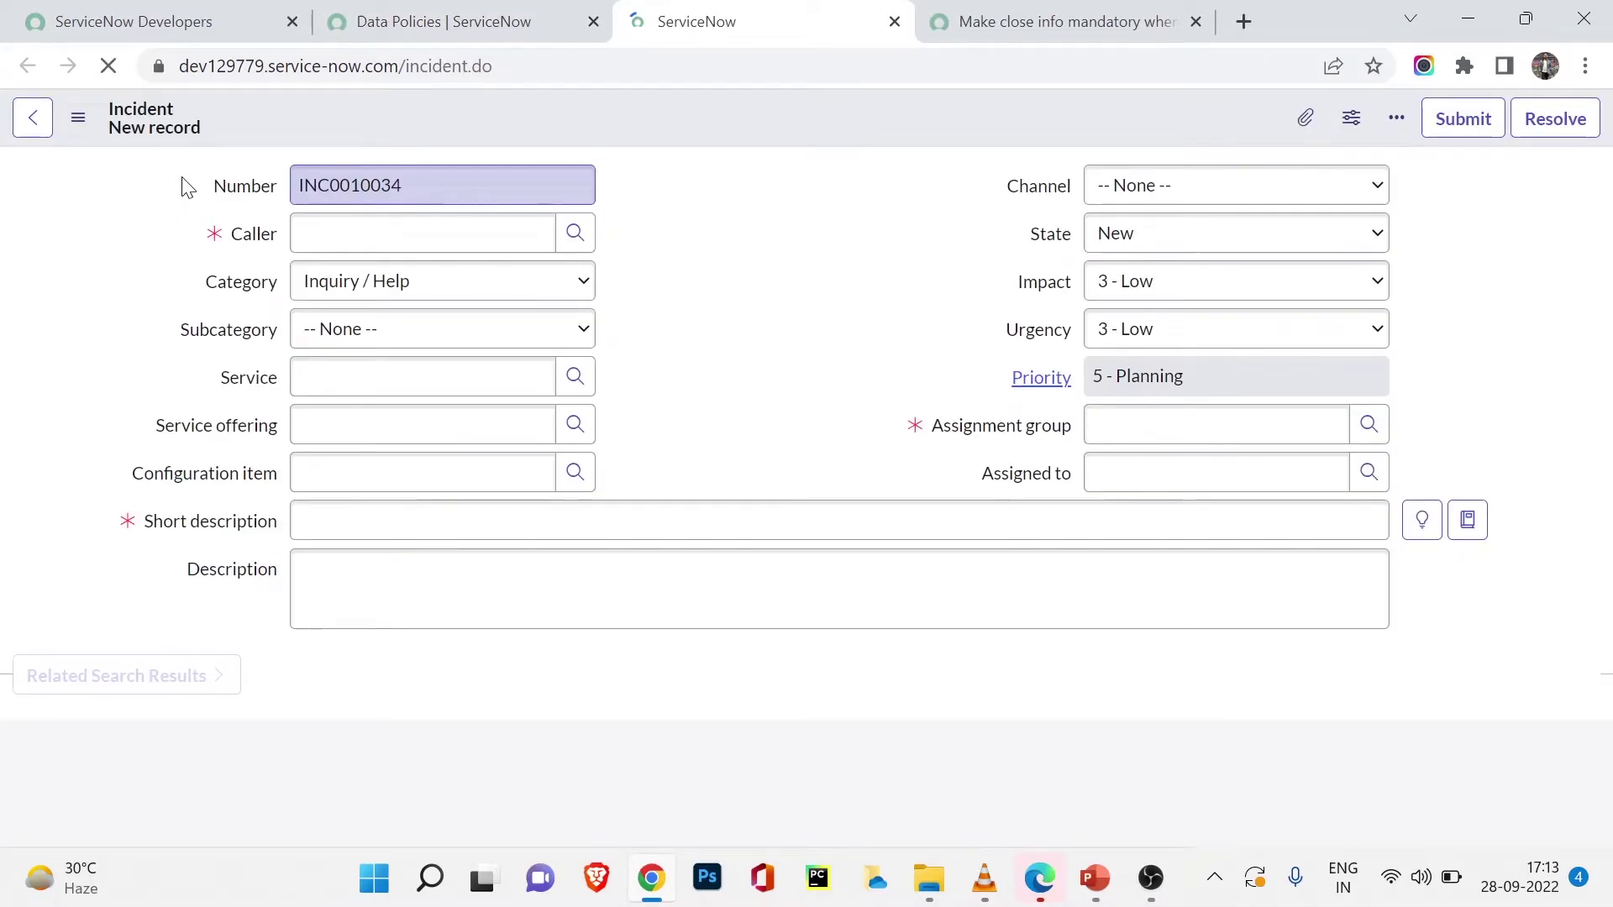
pyautogui.click(436, 10)
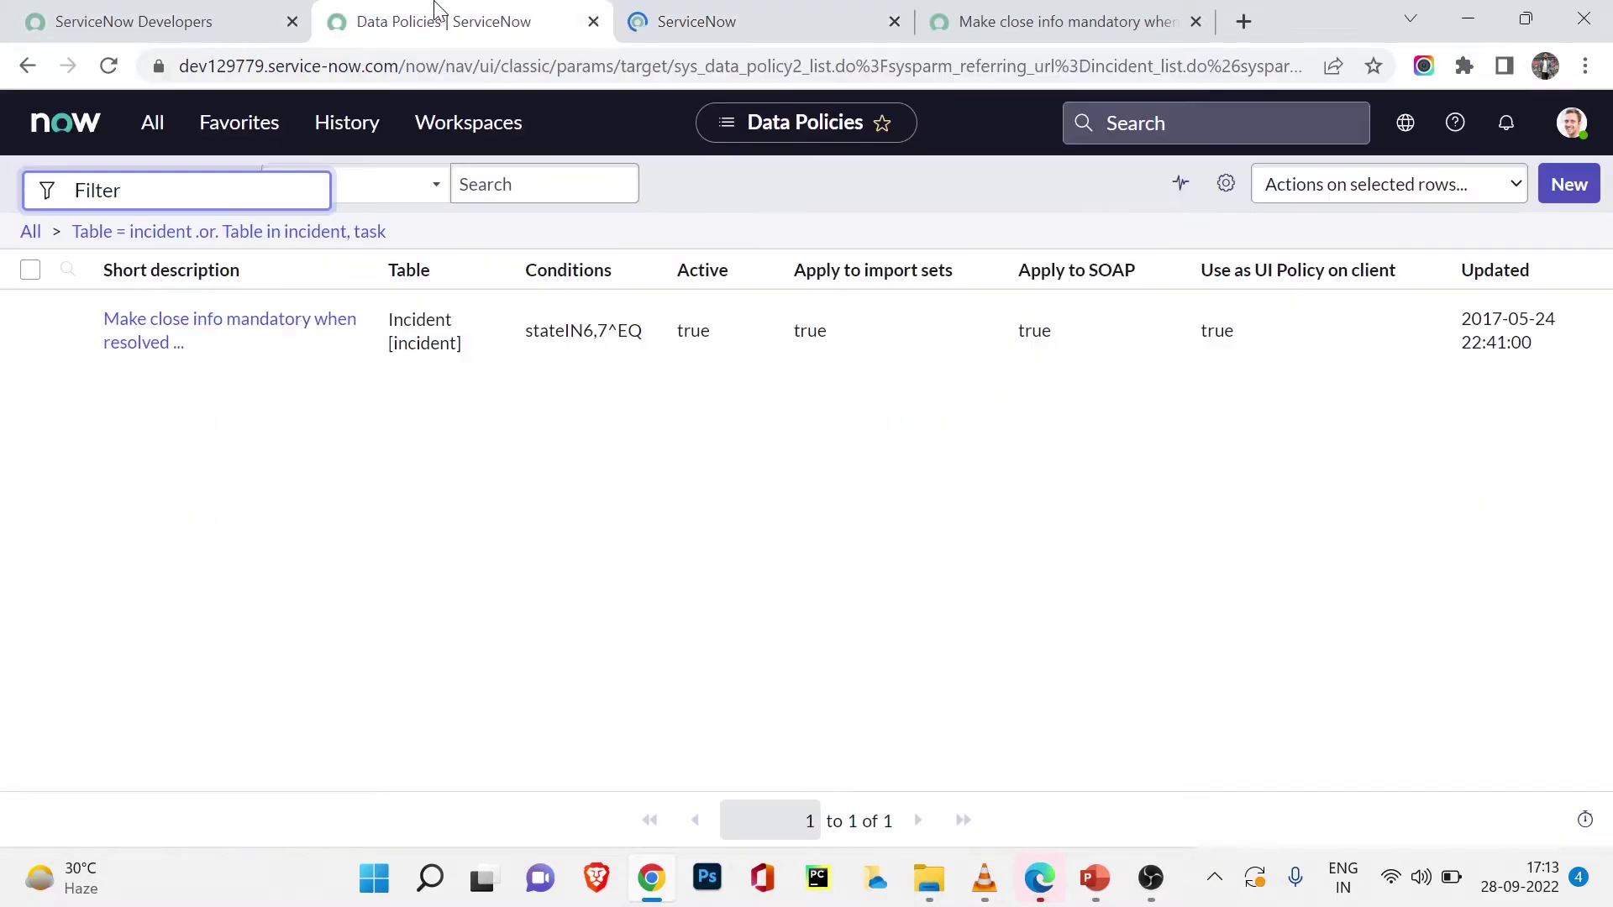
pyautogui.click(694, 12)
pyautogui.click(1016, 12)
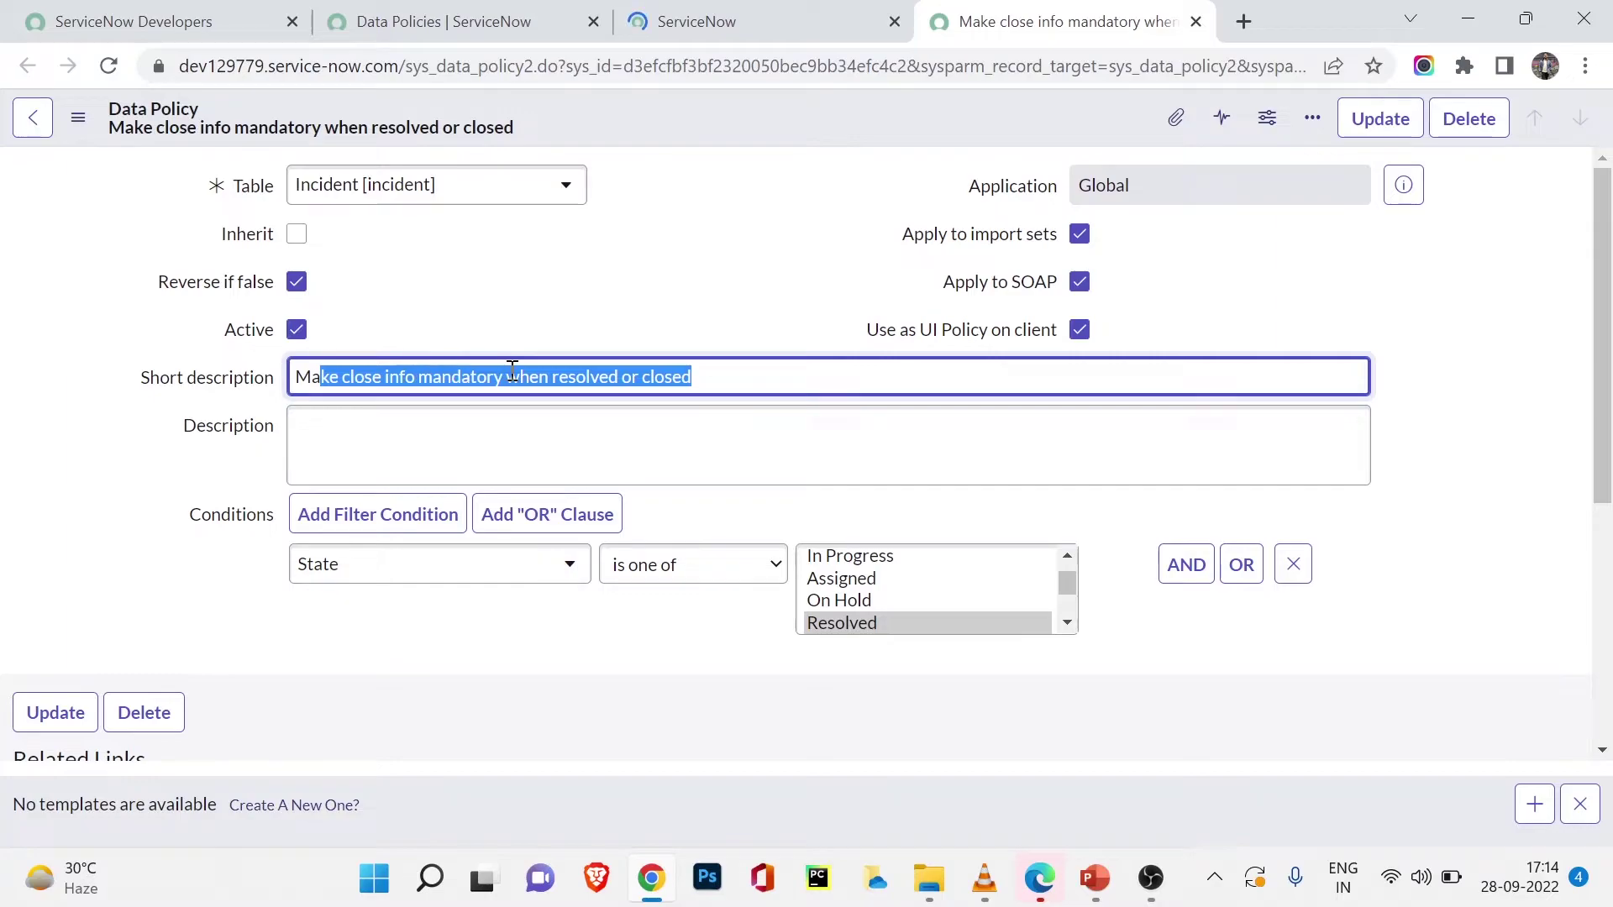
pyautogui.click(790, 12)
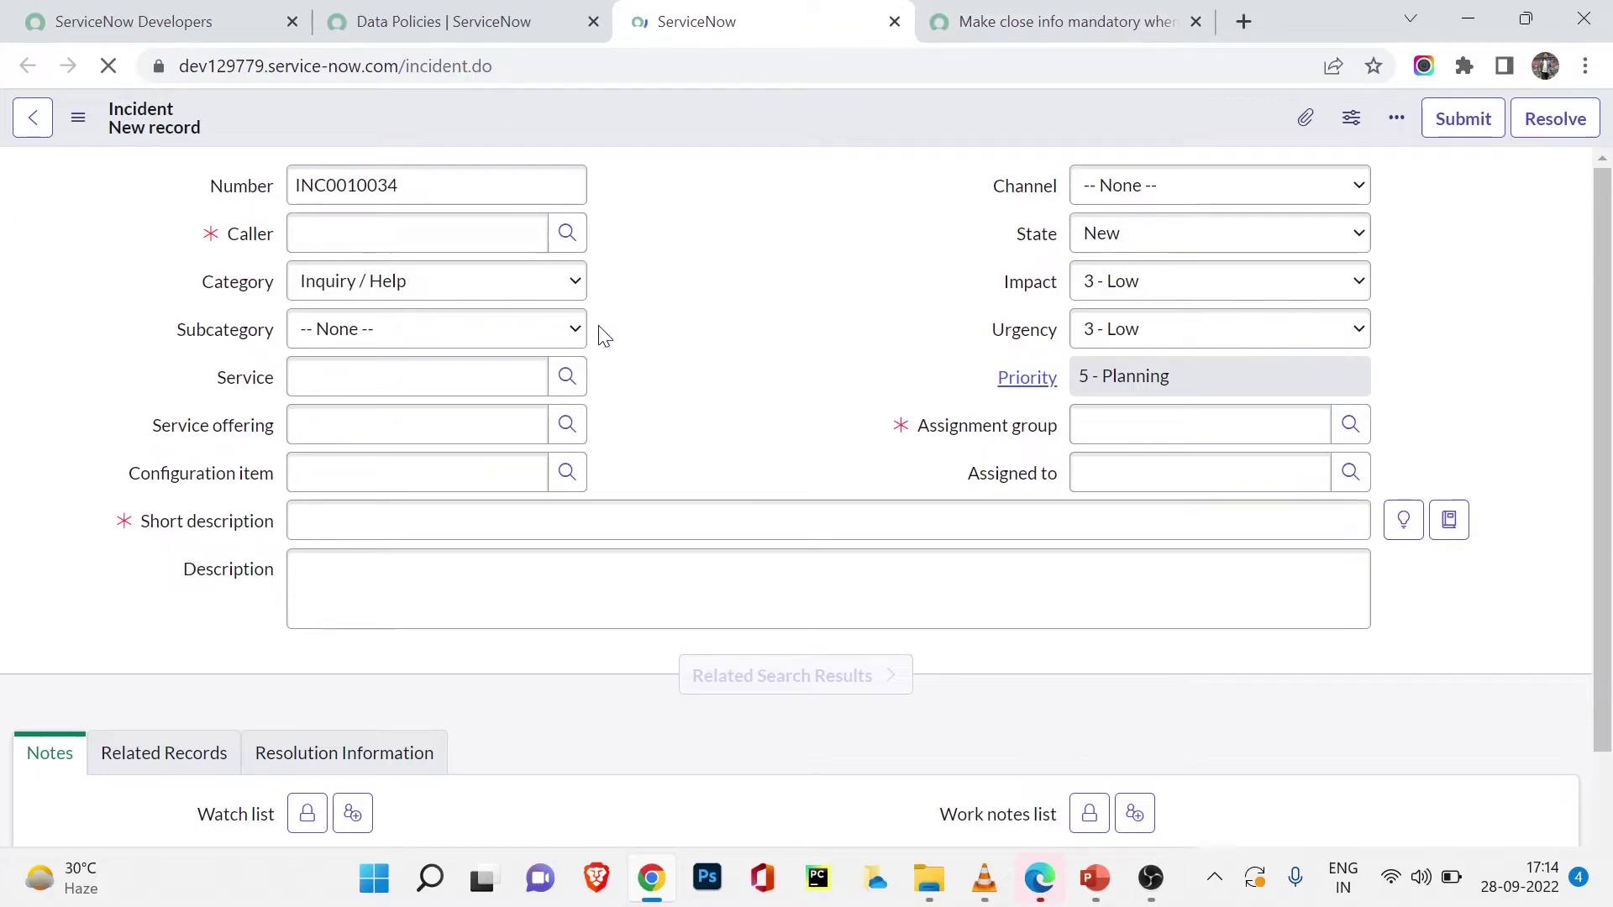
# Choose the incident's caller and enter short description 'test data policy'
pyautogui.click(360, 233)
pyautogui.write('abe')
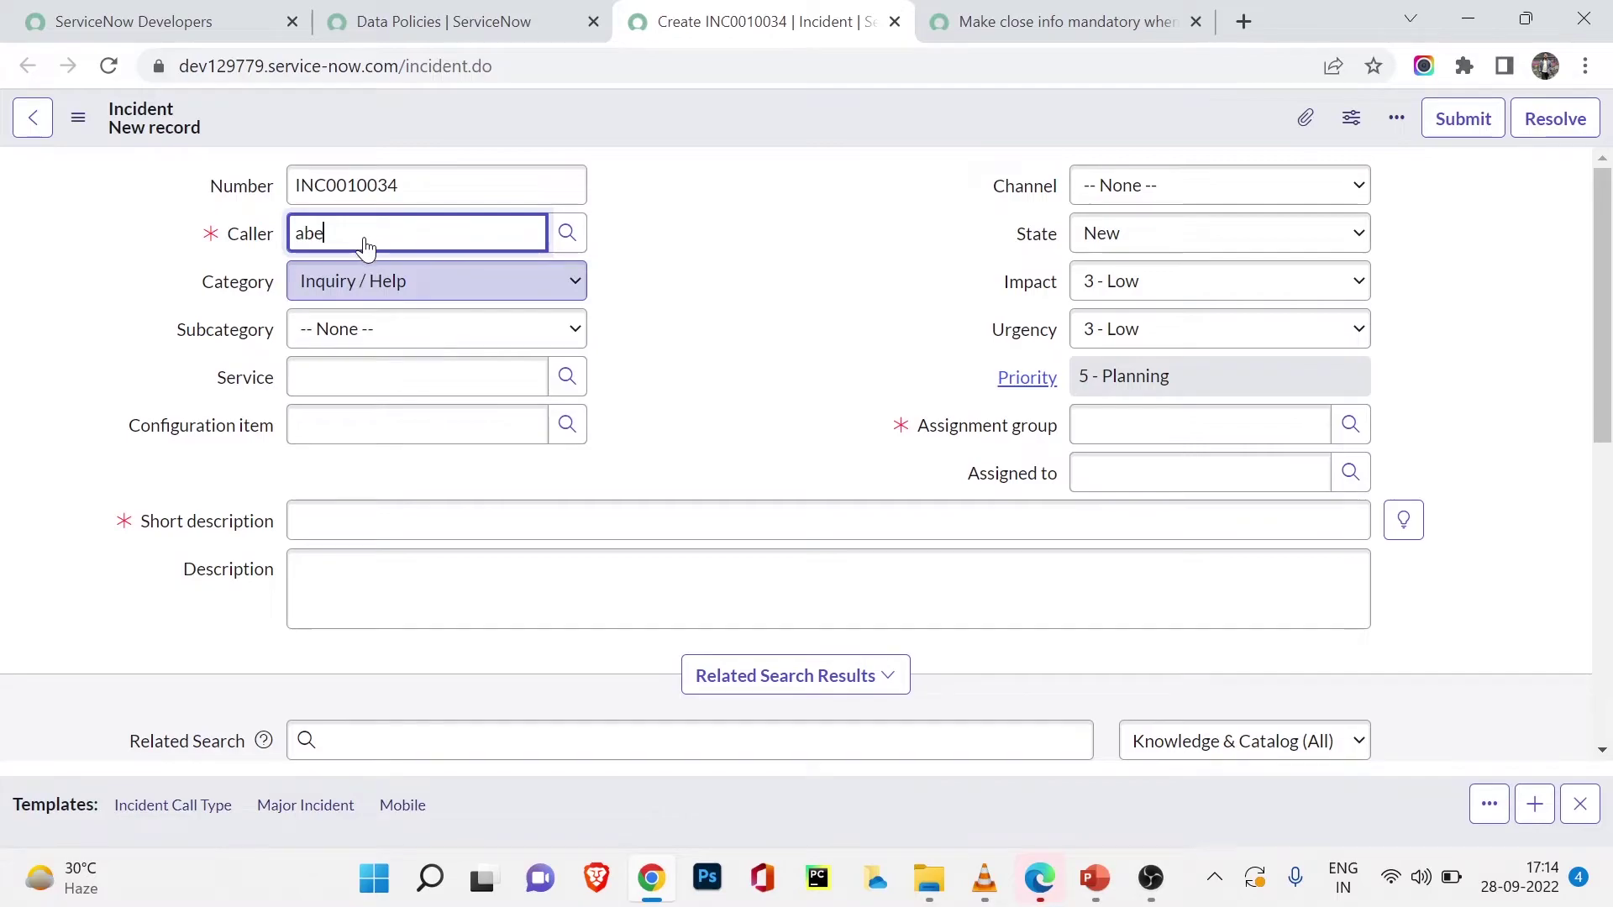
pyautogui.click(401, 287)
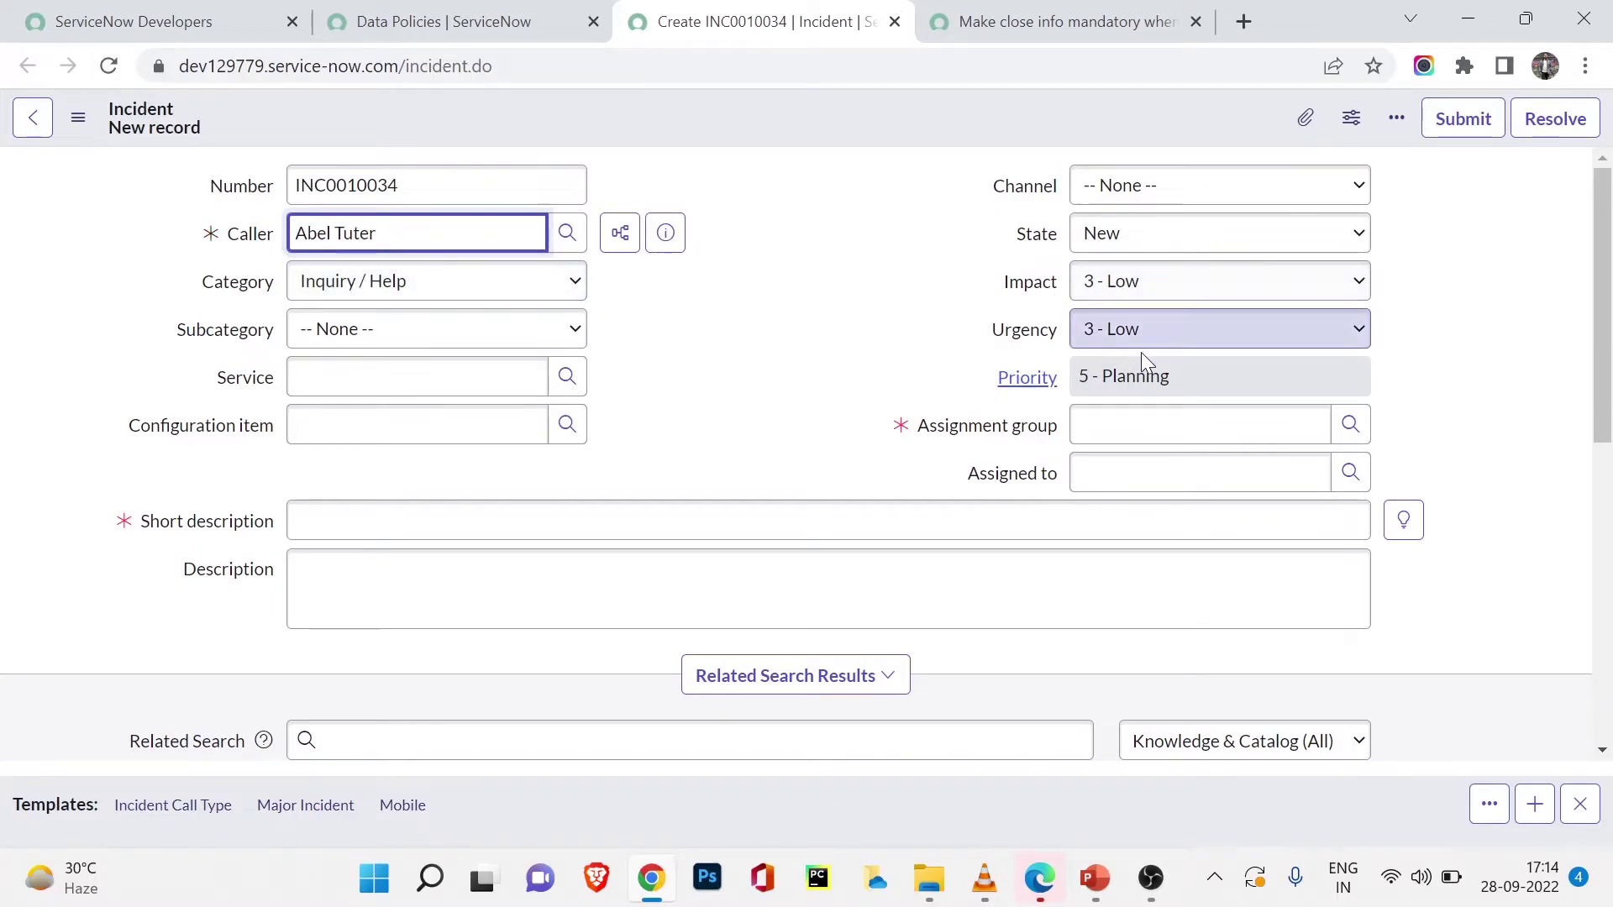
pyautogui.click(696, 535)
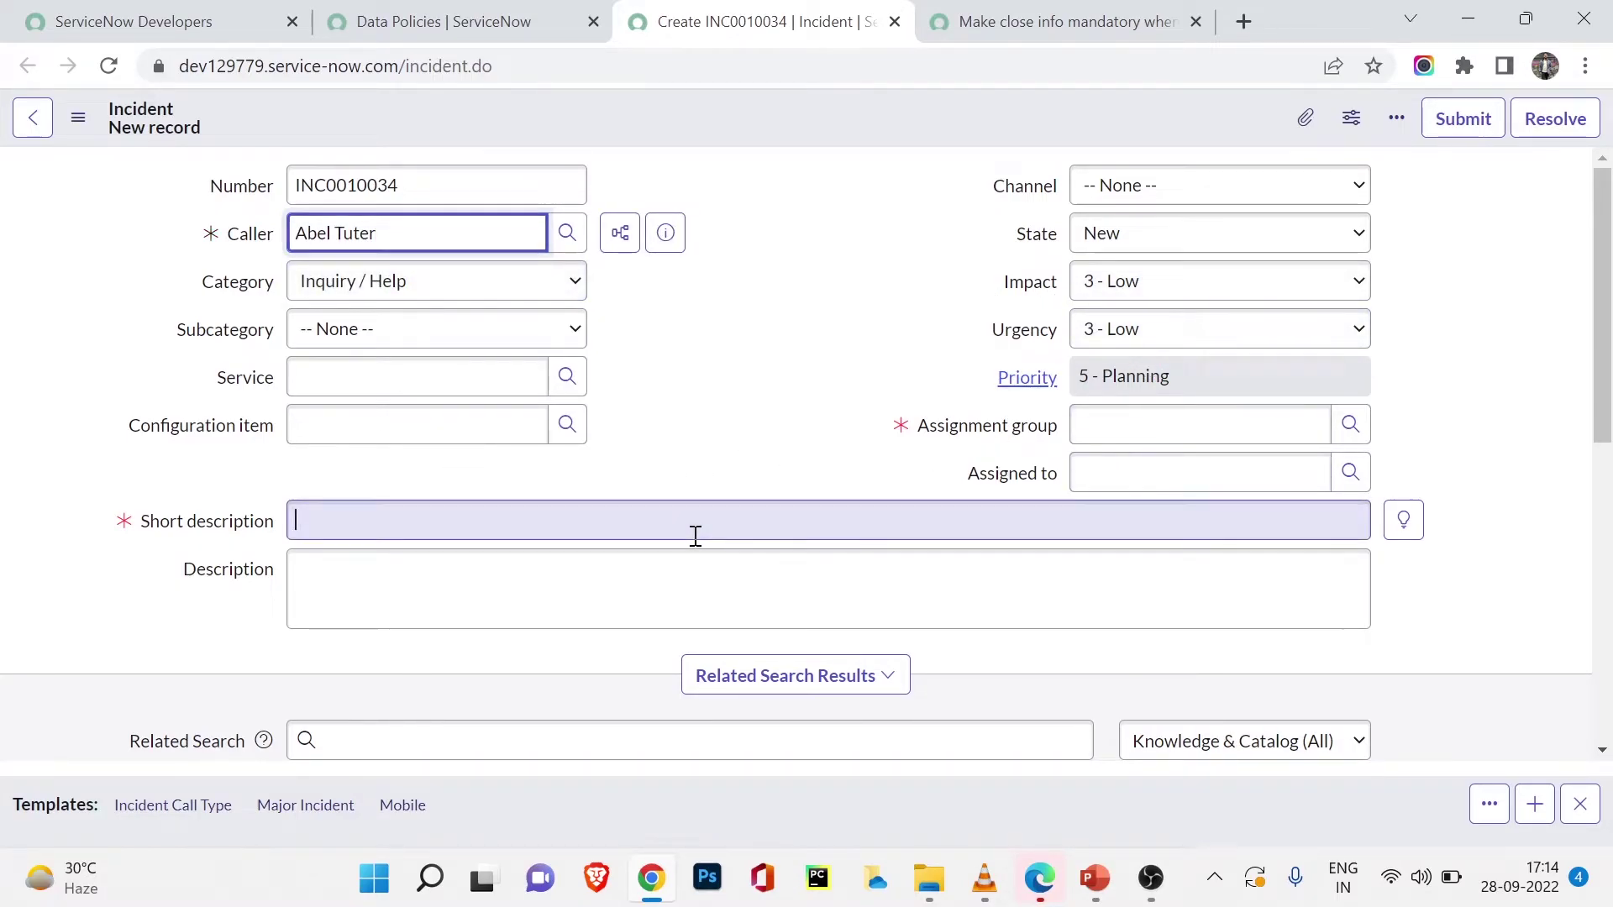
pyautogui.write('a')
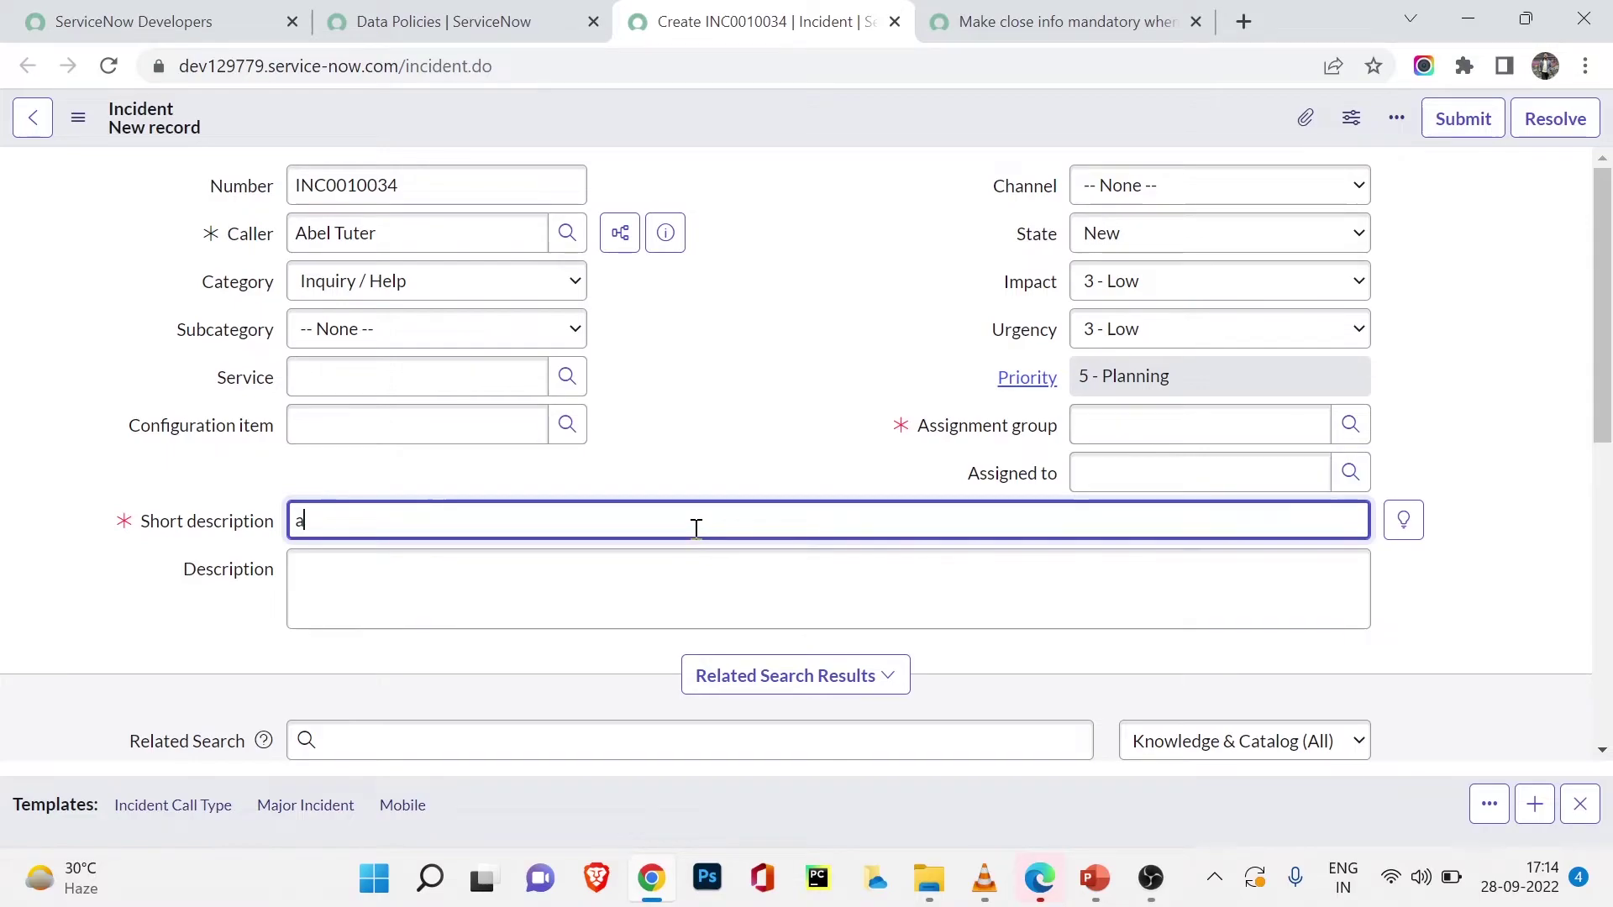
pyautogui.press('BackSpace')
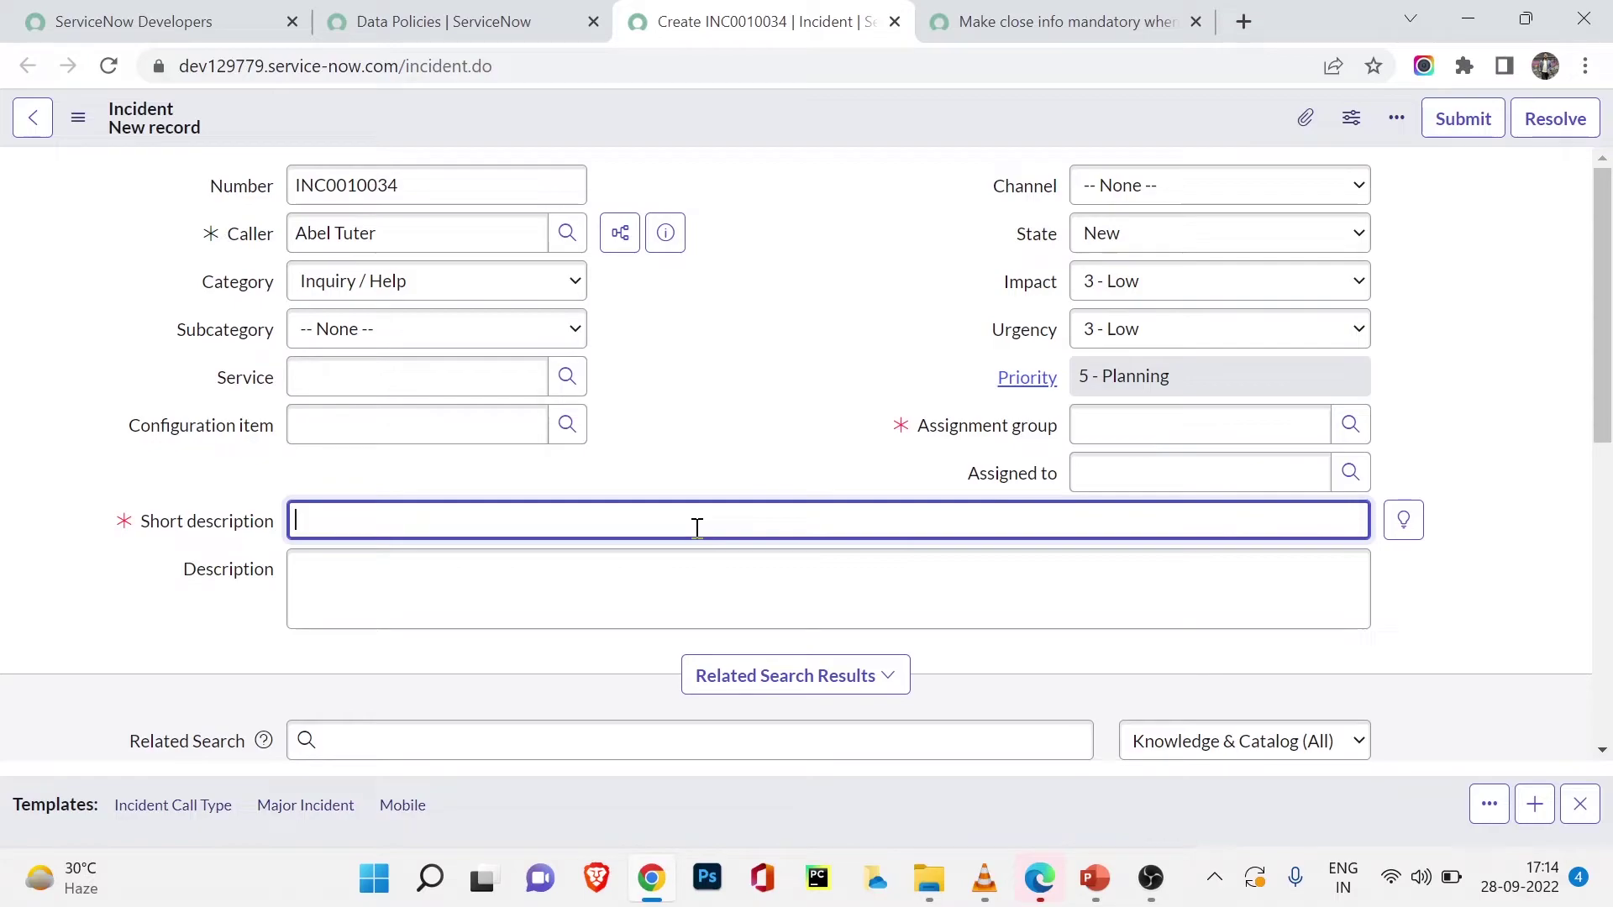
pyautogui.write('test data policy')
# Set the assignment group to Service Desk and submit the incident
pyautogui.click(1209, 413)
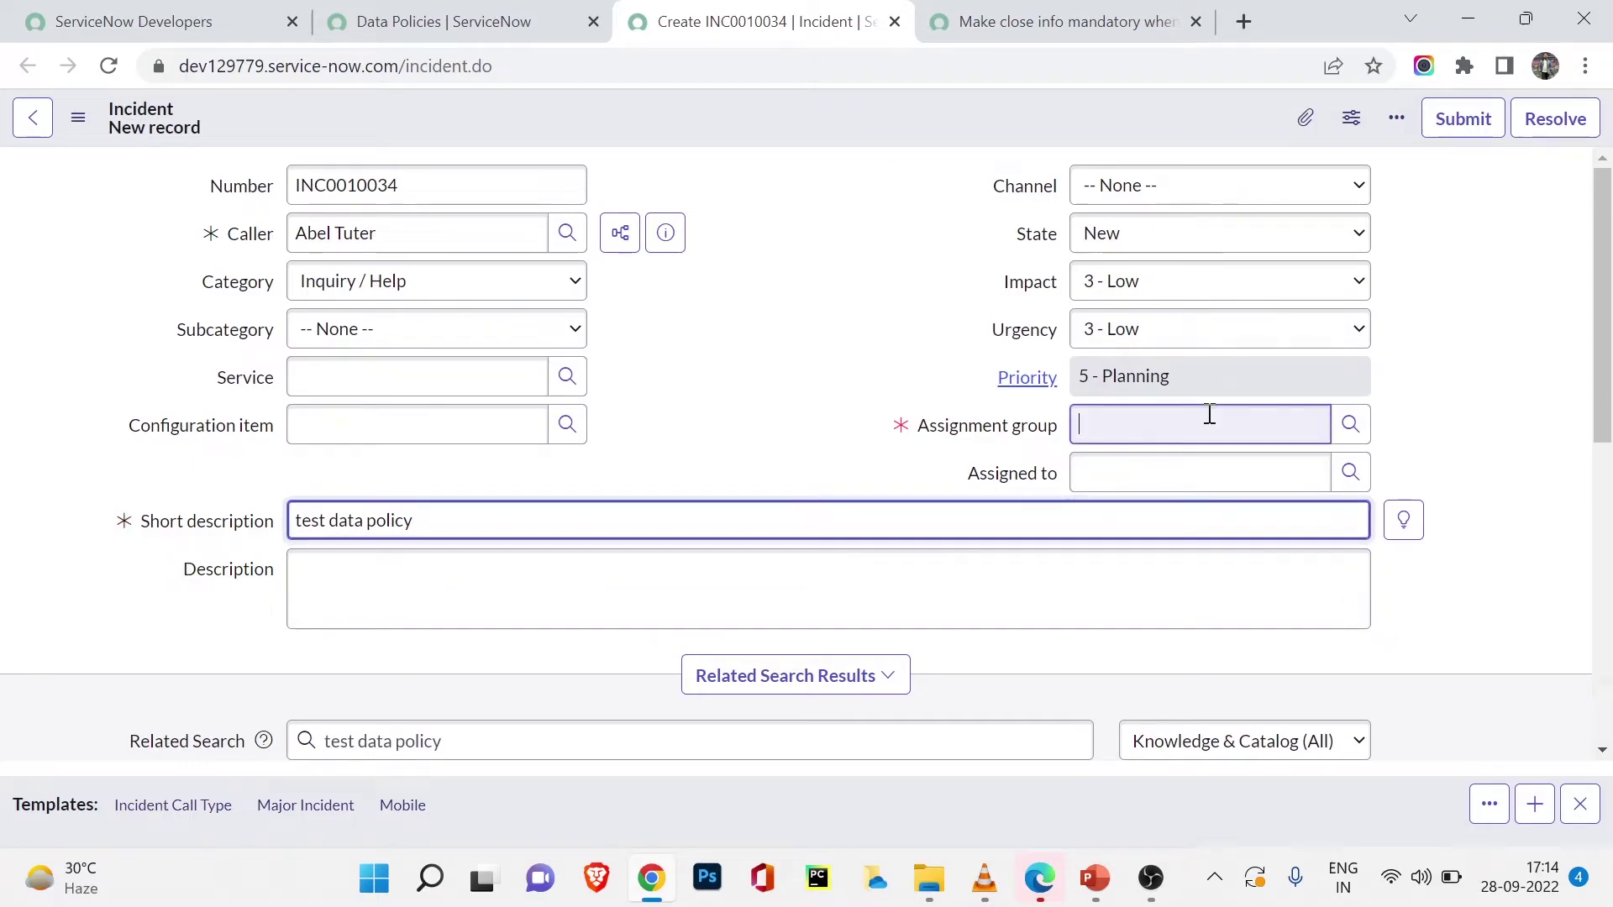
pyautogui.write('s')
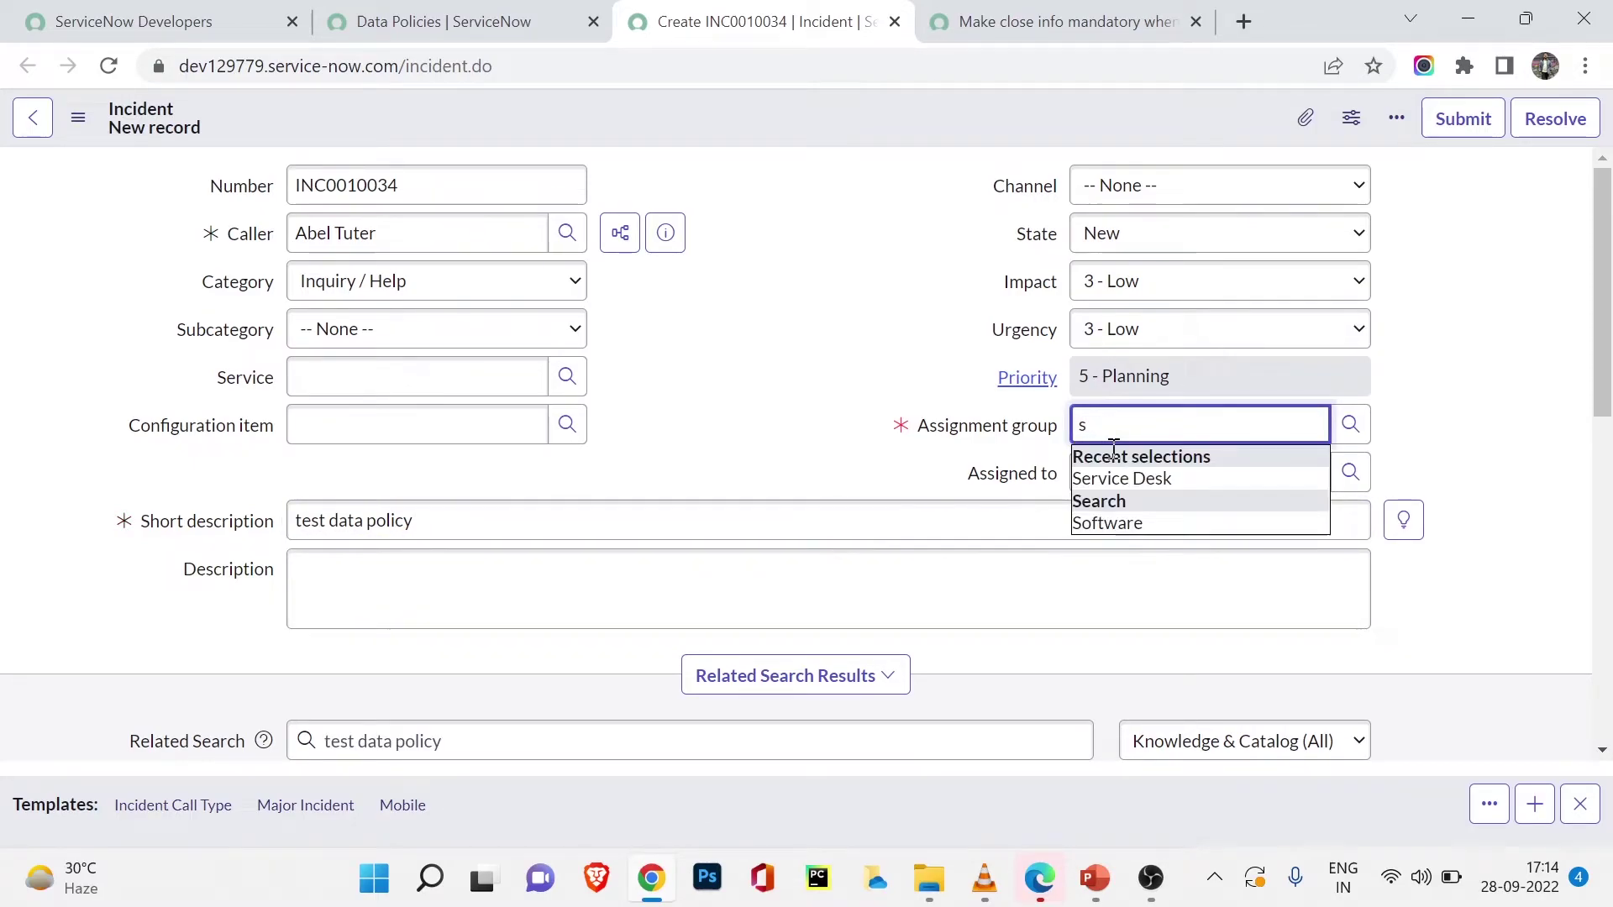
pyautogui.click(1109, 478)
pyautogui.scroll(-3, 839, 345)
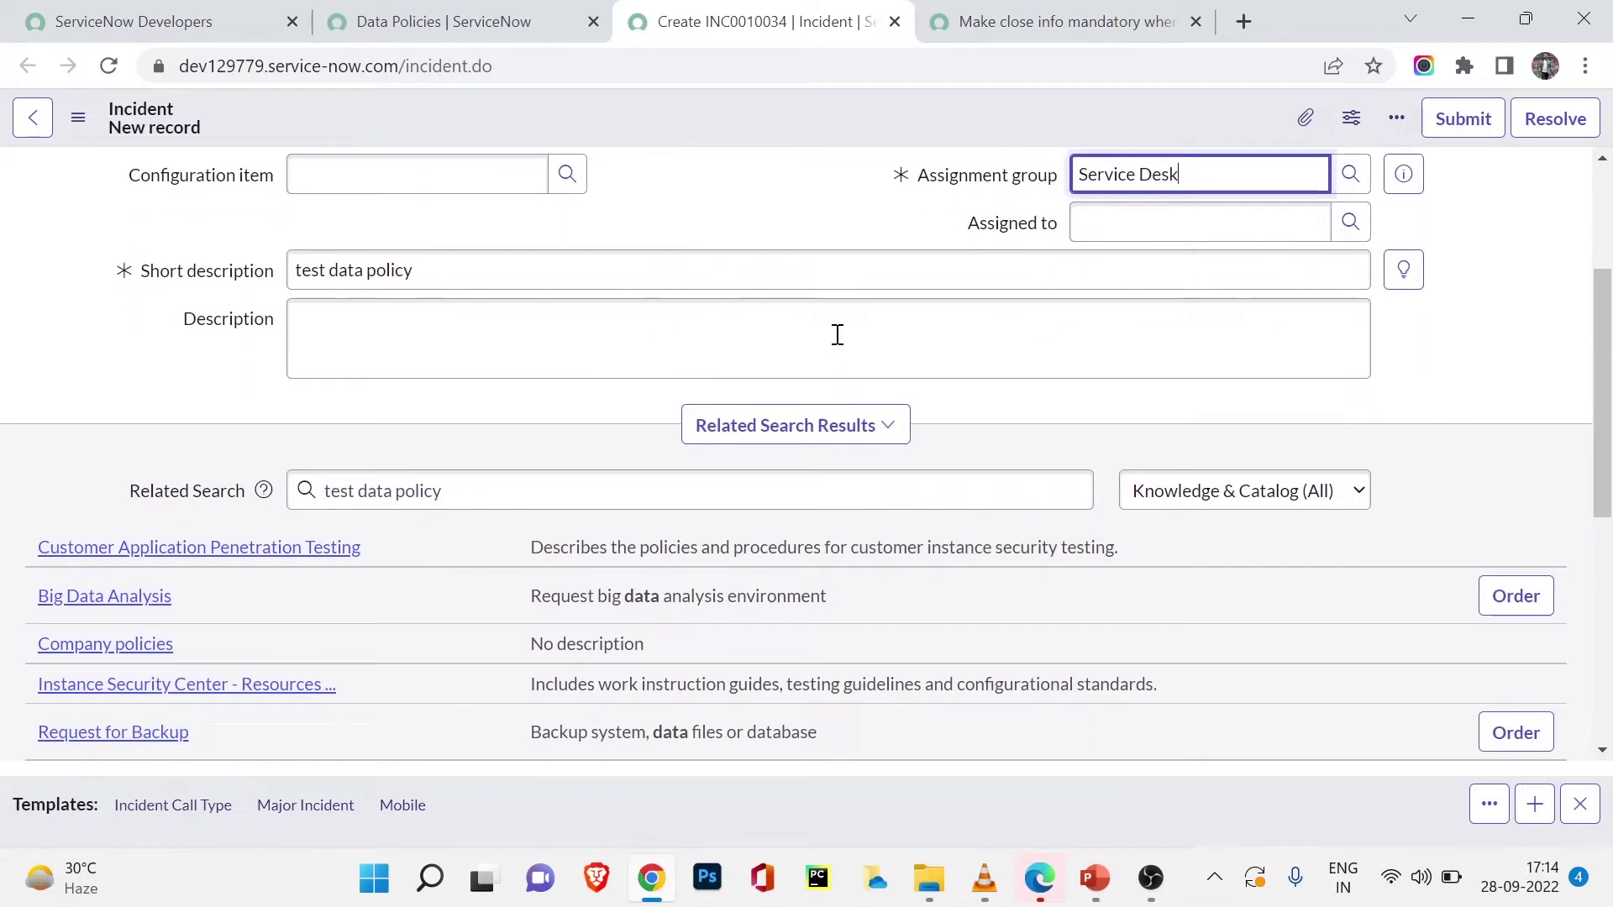
pyautogui.press('Return')
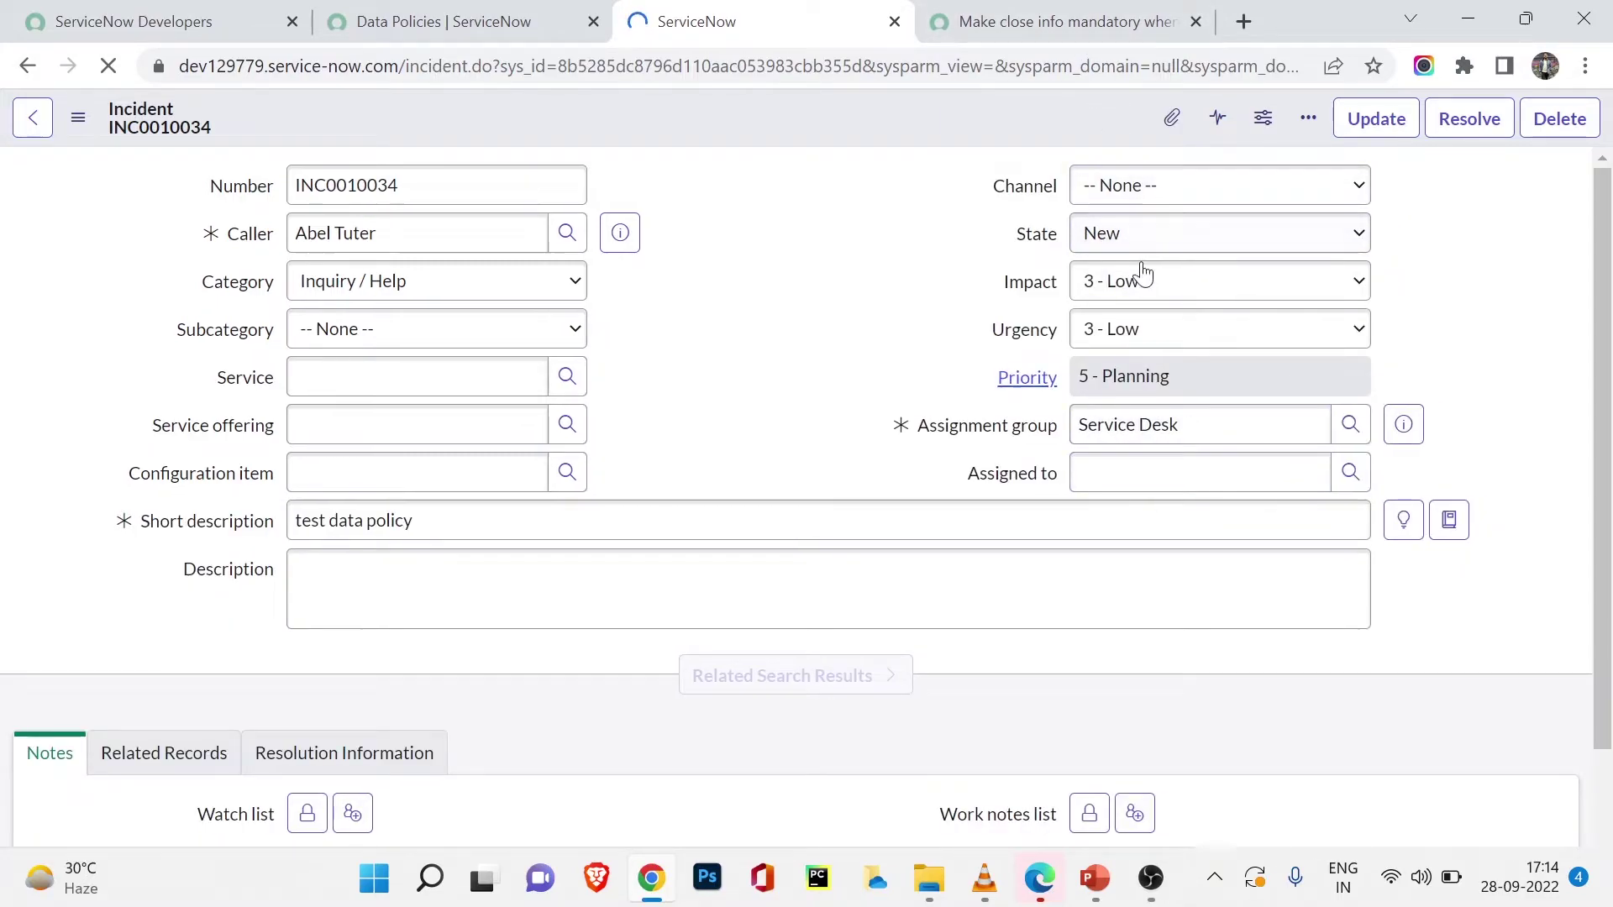
# Set INC0010034's State to Resolved and try to save it
pyautogui.click(1122, 242)
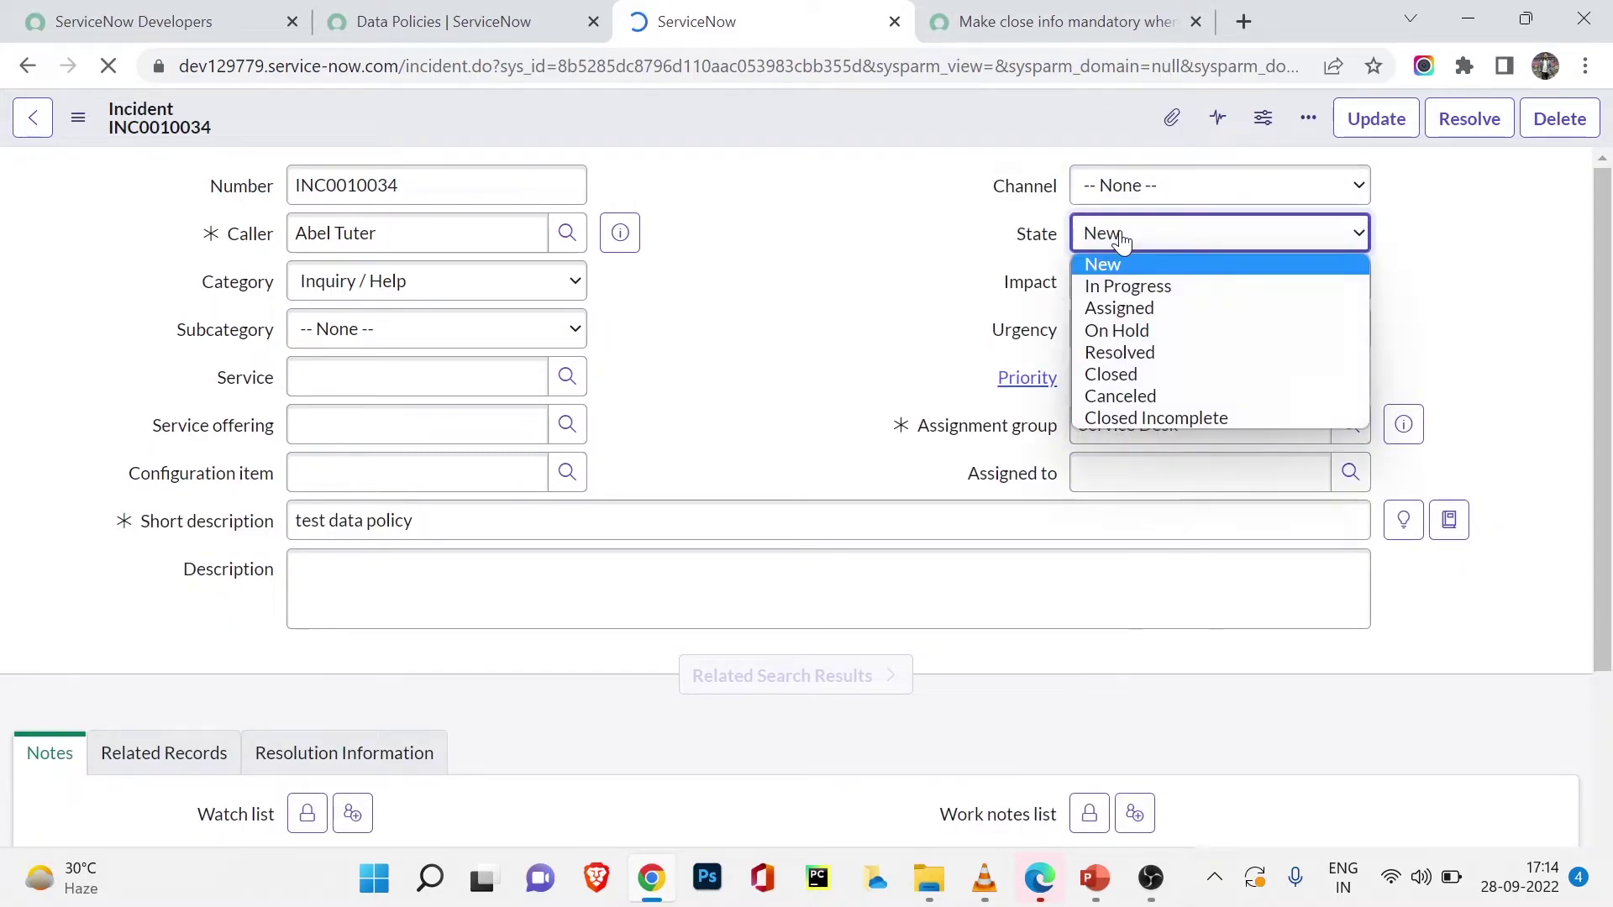
pyautogui.click(1115, 355)
pyautogui.rightClick(927, 138)
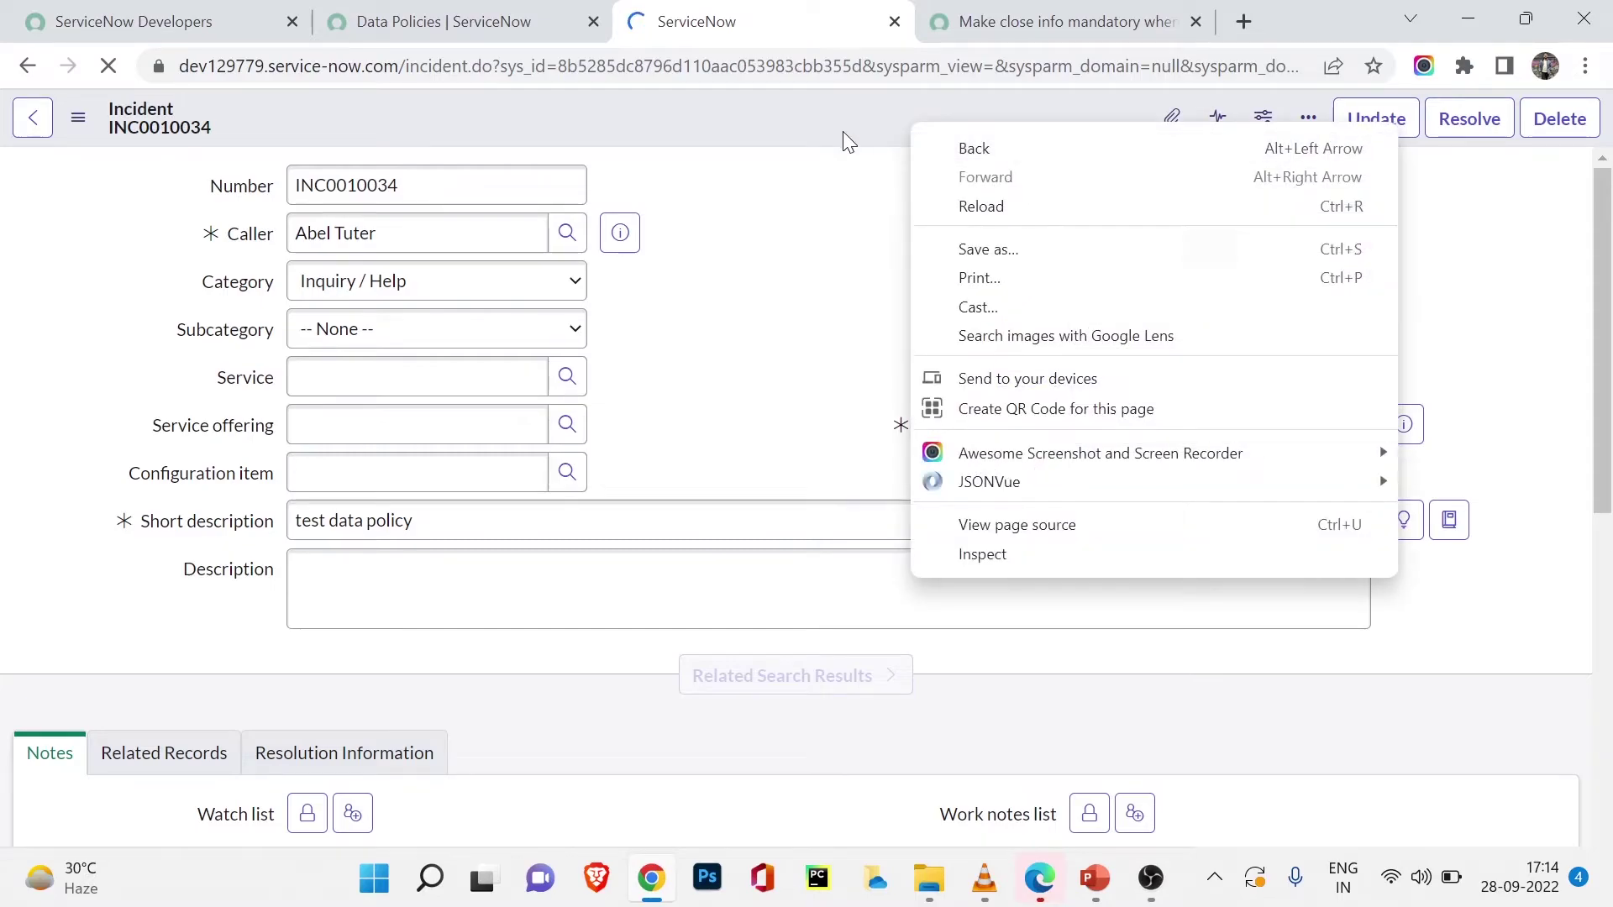
pyautogui.click(842, 210)
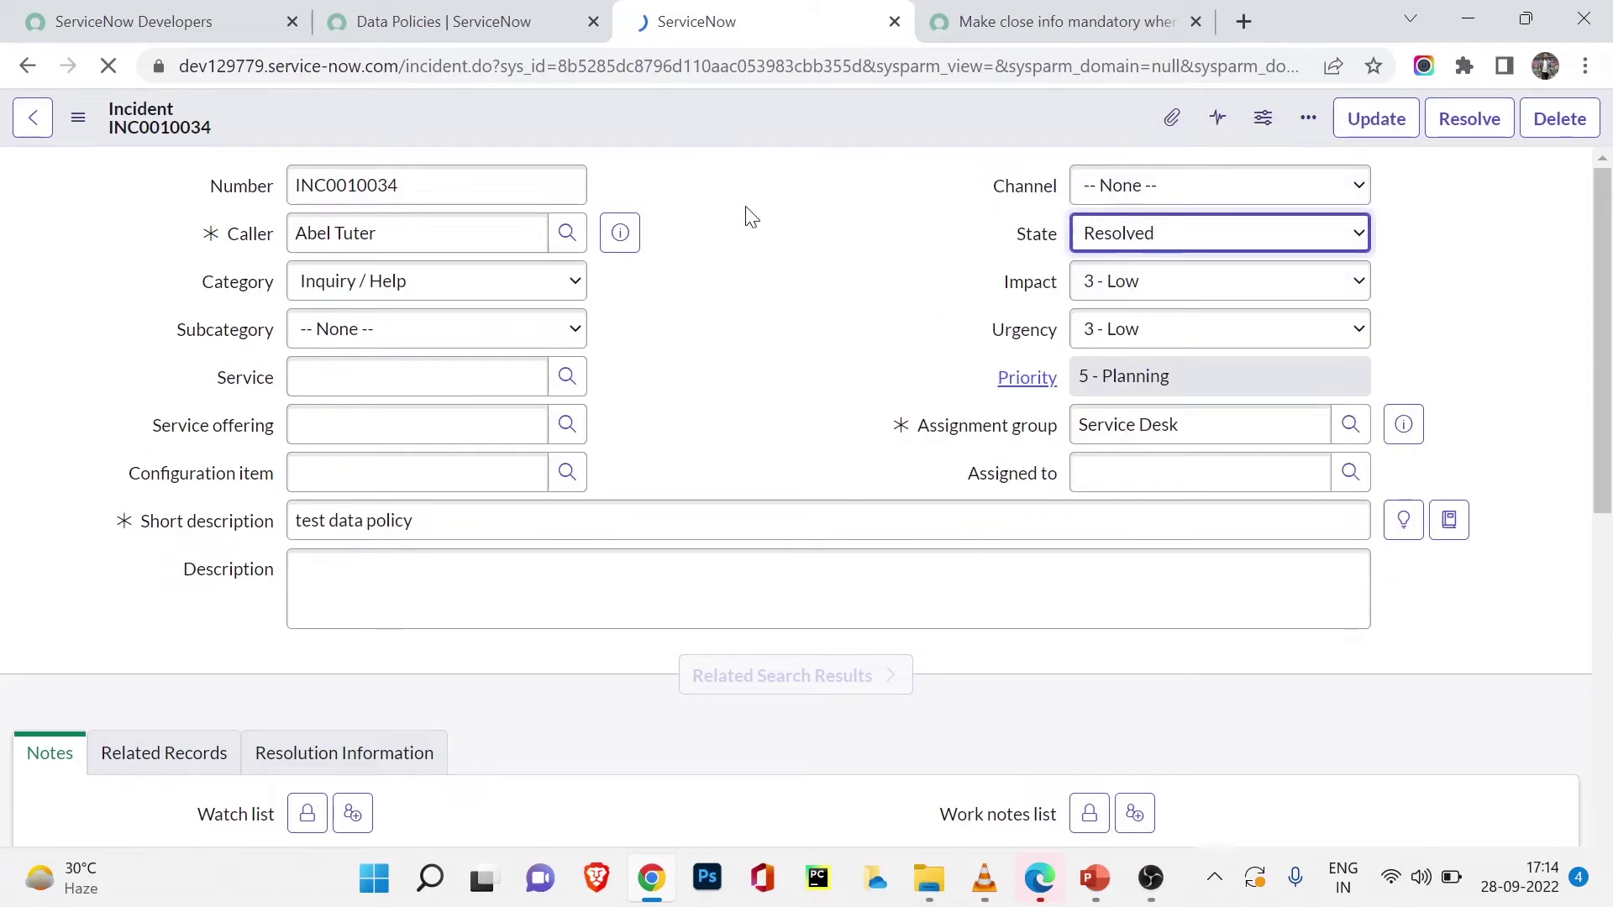
pyautogui.scroll(-9, 790, 227)
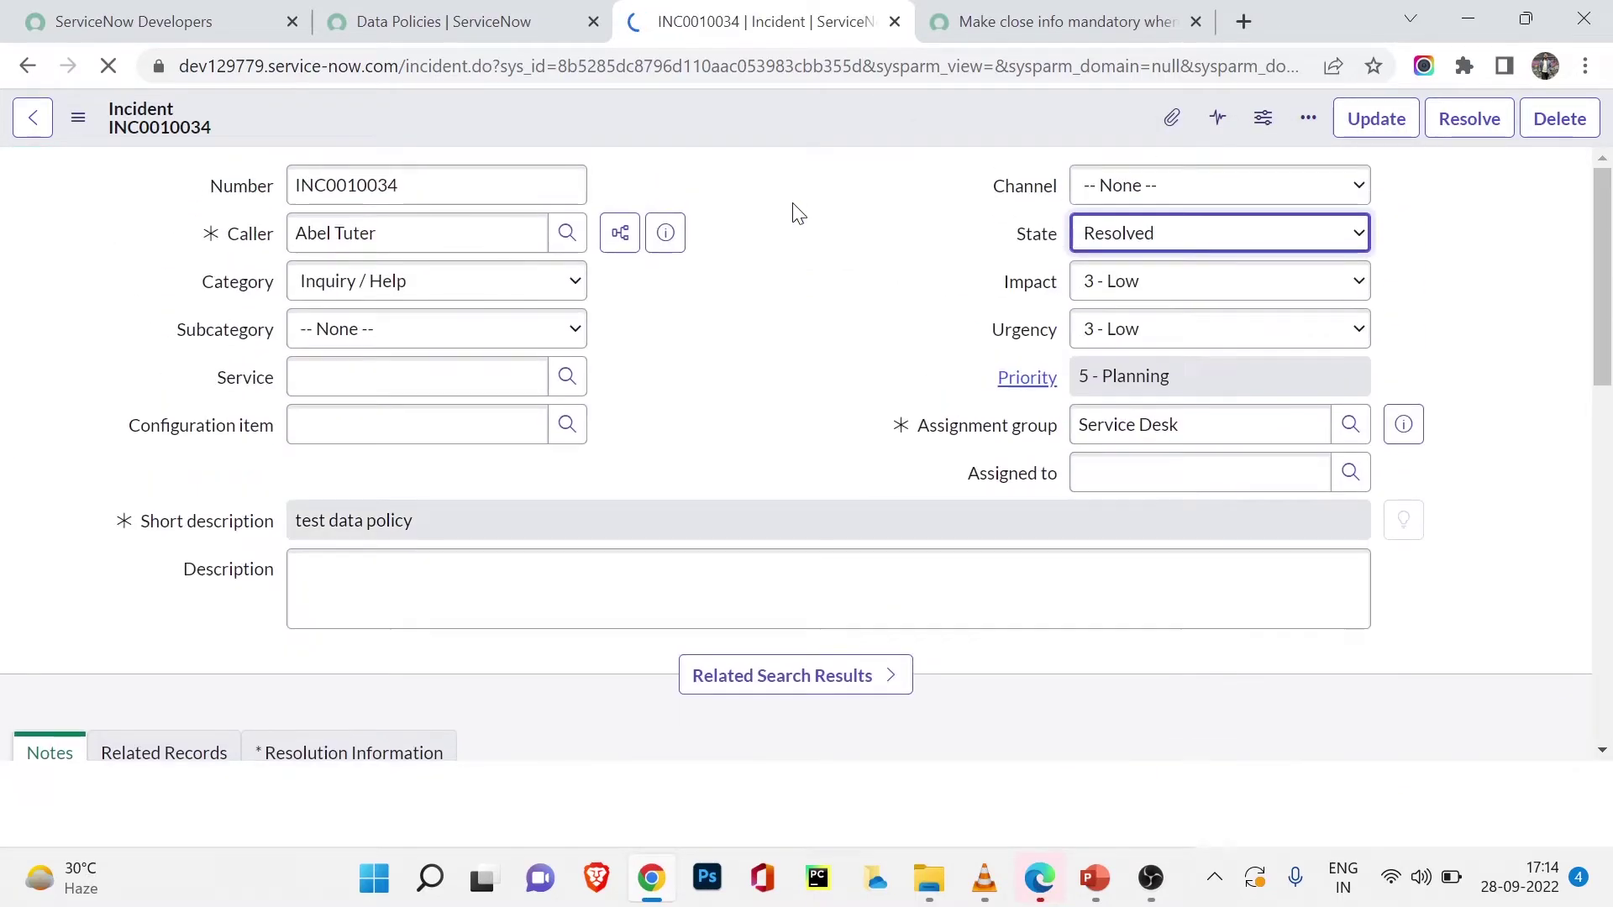
pyautogui.rightClick(793, 132)
pyautogui.click(809, 153)
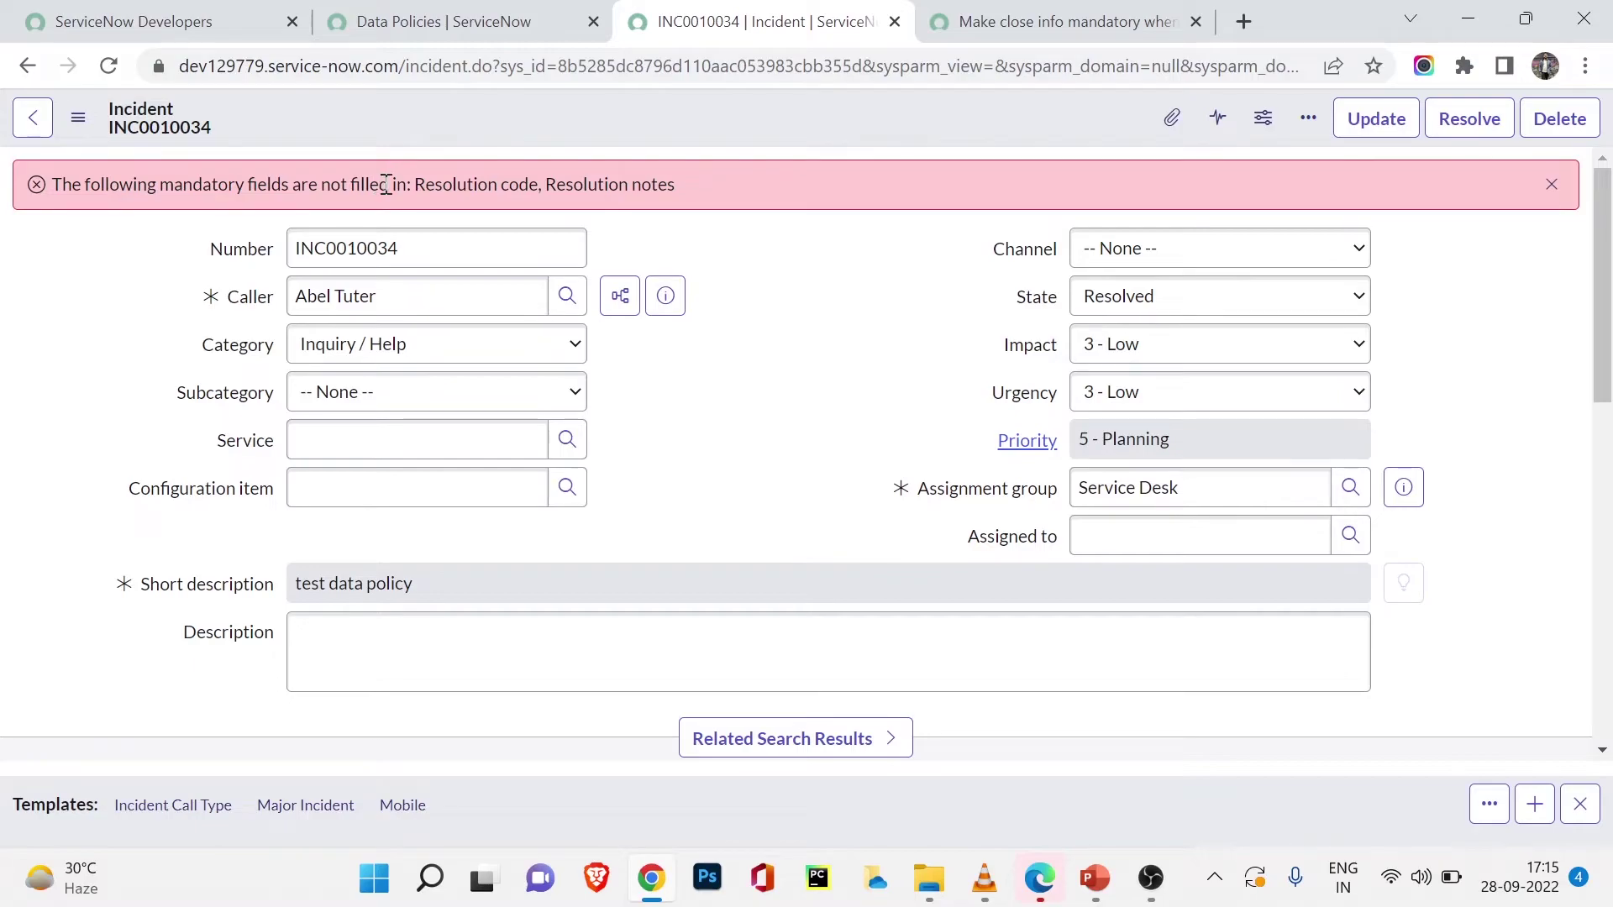
# Inspect the empty, now-mandatory Resolution code and Resolution notes fields
pyautogui.moveTo(422, 184); pyautogui.dragTo(580, 179)
pyautogui.click(752, 237)
pyautogui.scroll(-1, 746, 269)
pyautogui.scroll(-5, 746, 269)
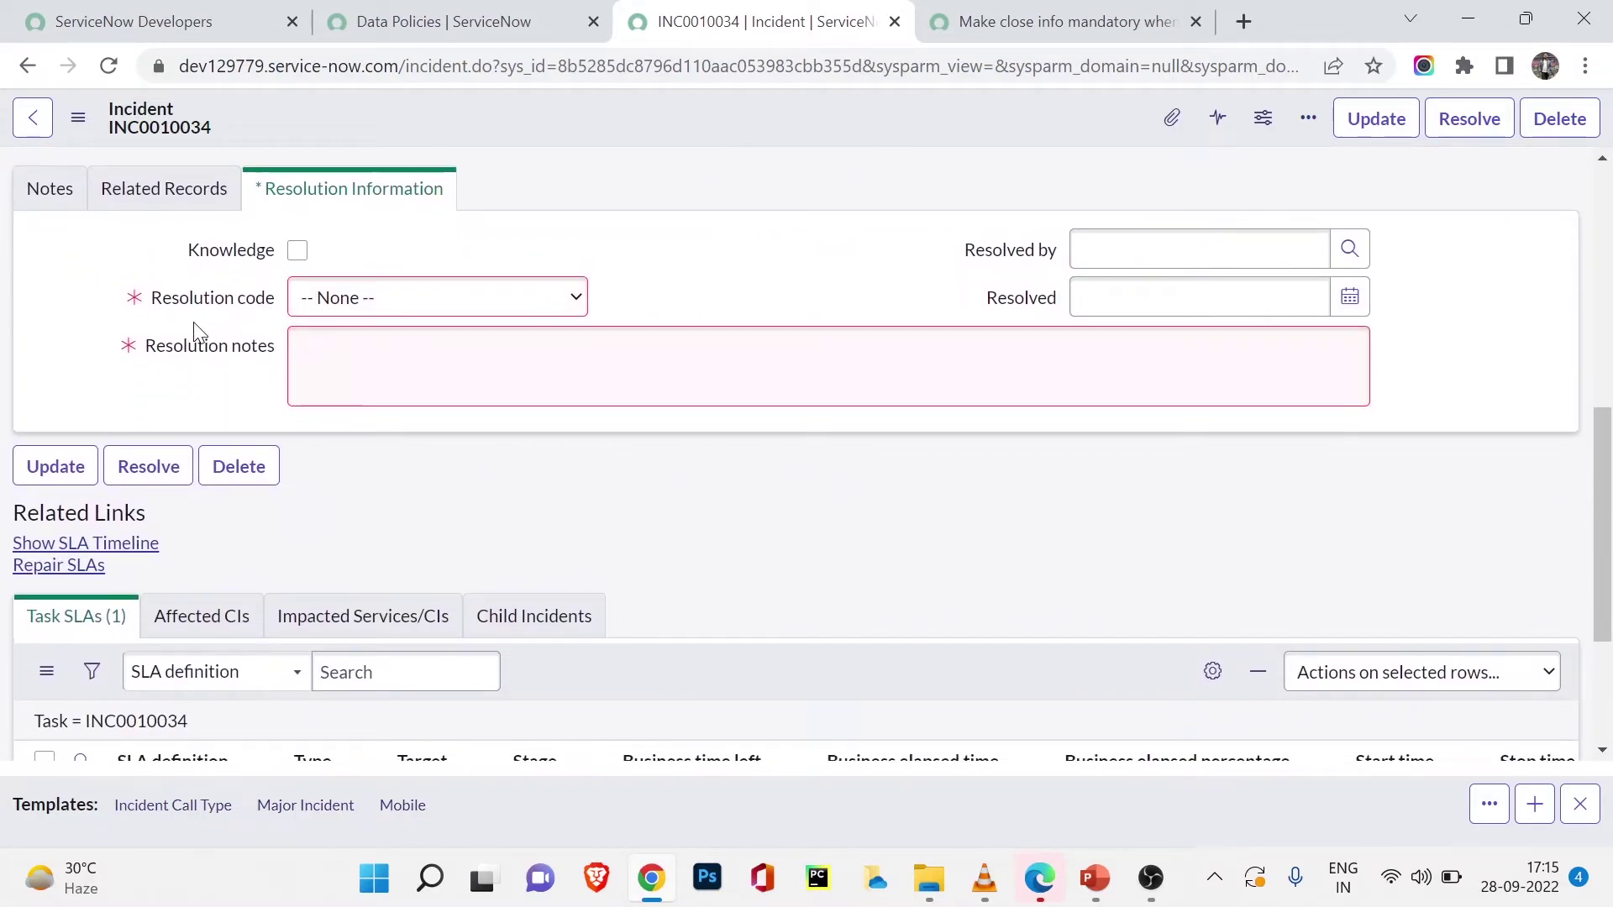
pyautogui.moveTo(135, 308)
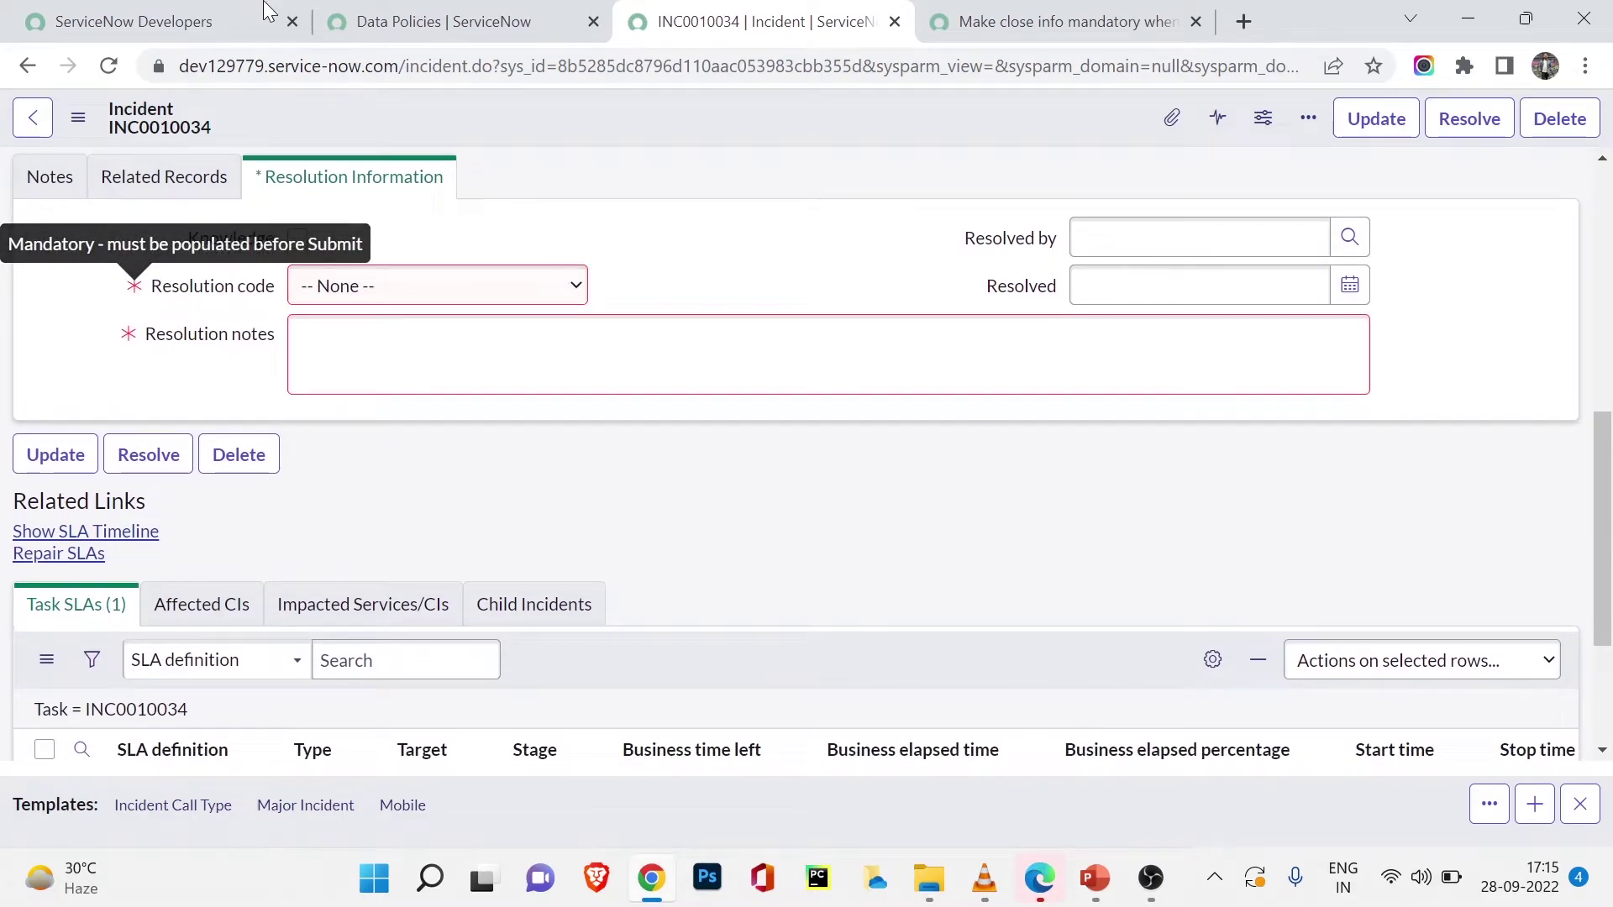
pyautogui.click(378, 21)
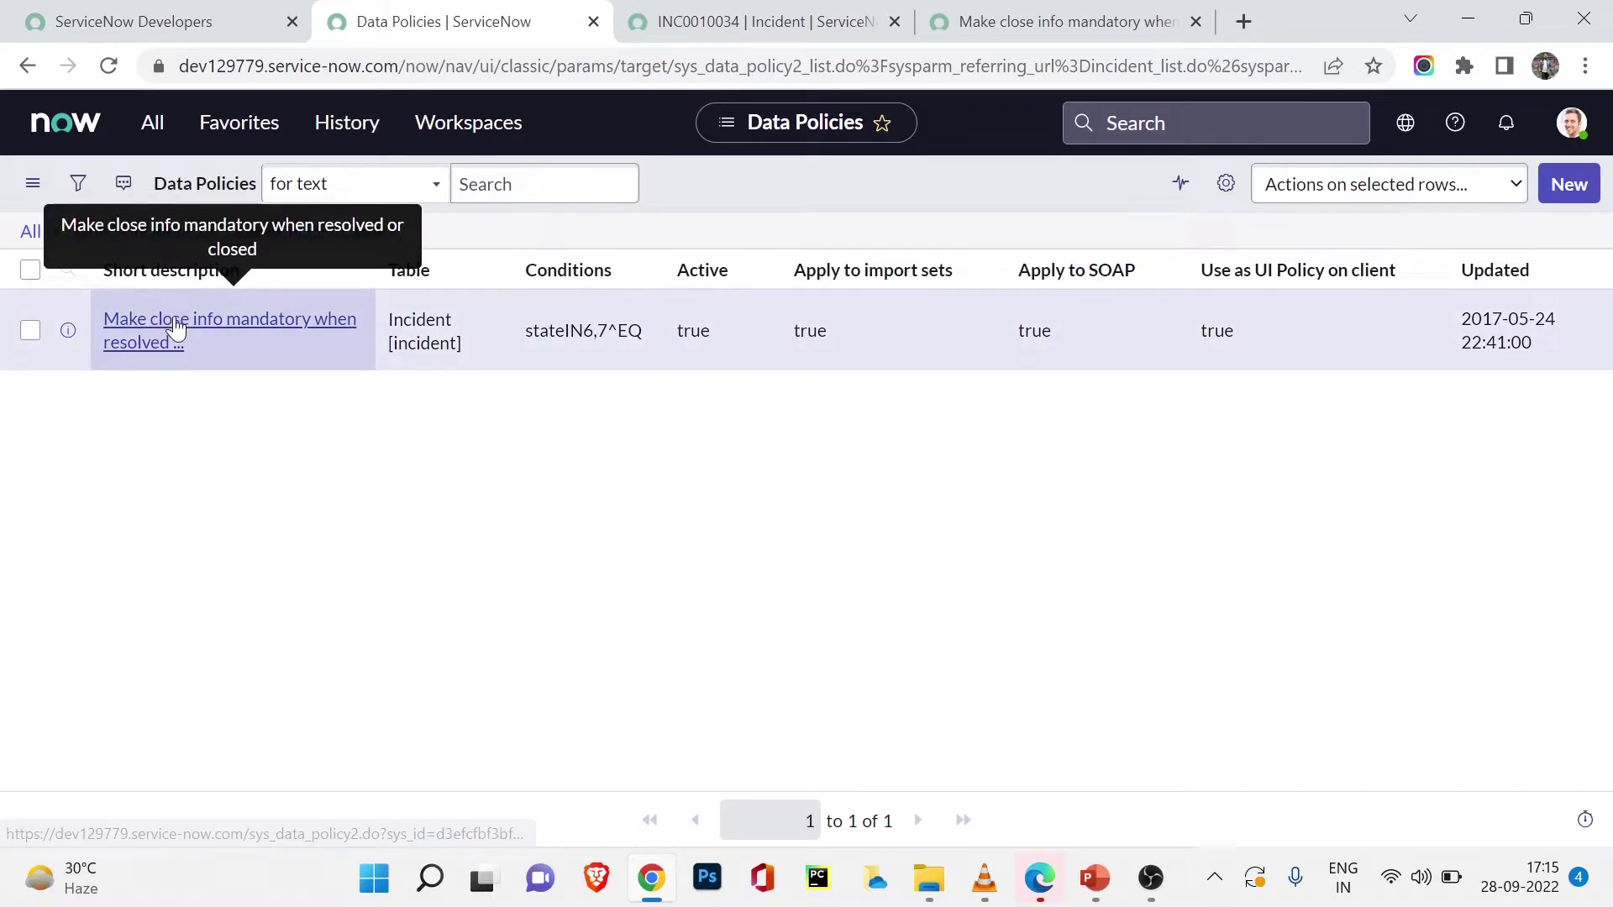
# Check which State values trigger the close-info data policy
pyautogui.click(977, 8)
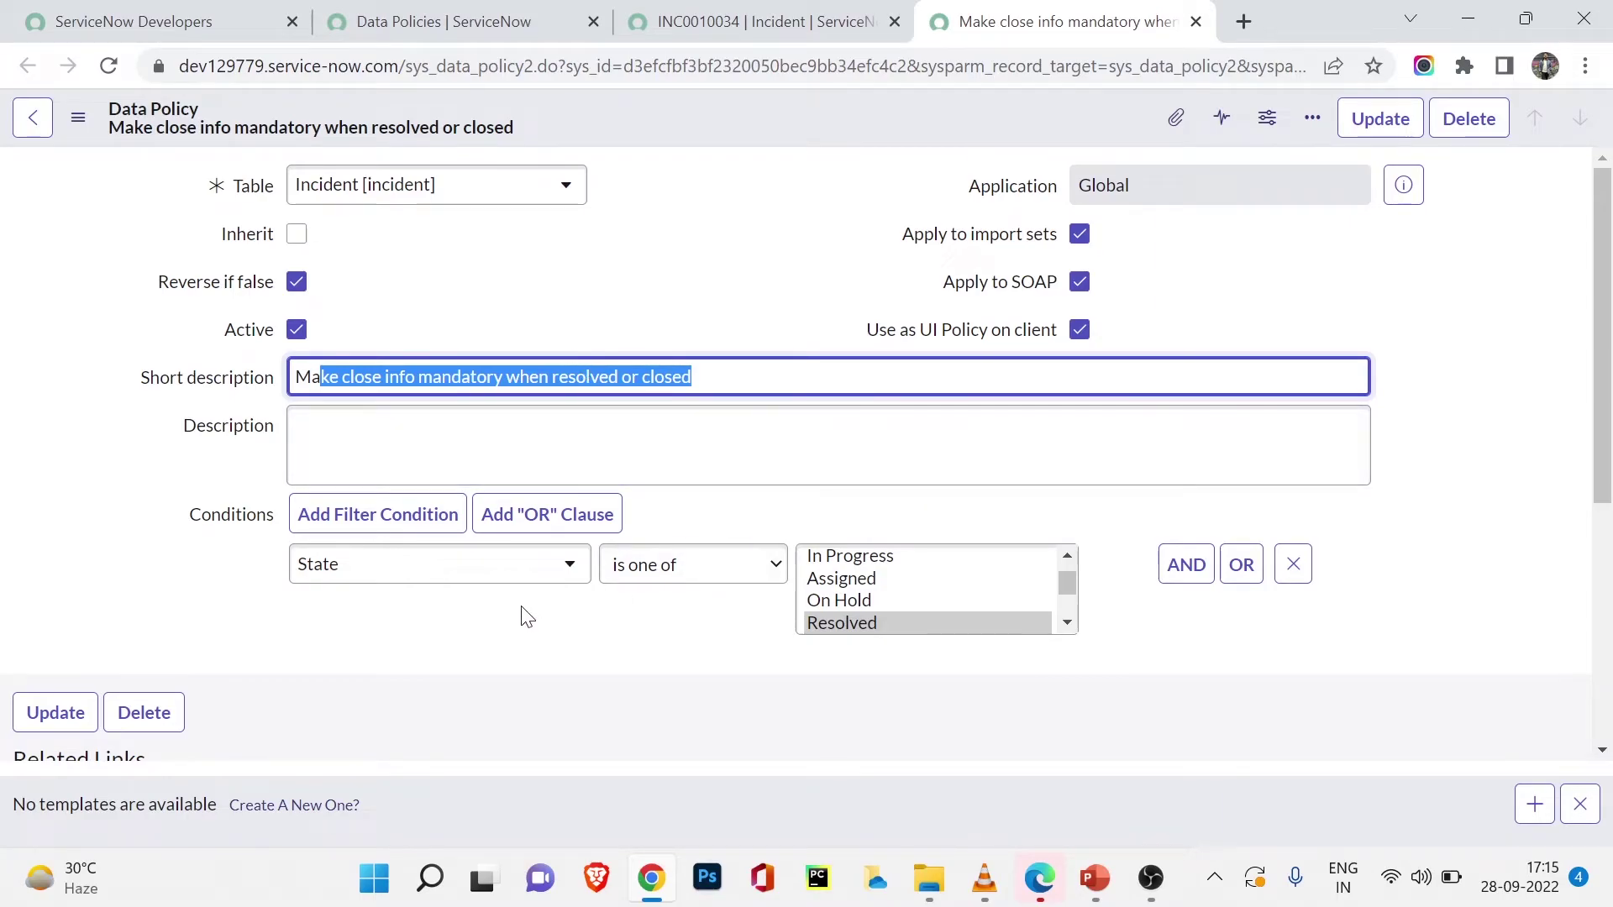
pyautogui.scroll(-2, 1014, 610)
pyautogui.scroll(-2, 1010, 600)
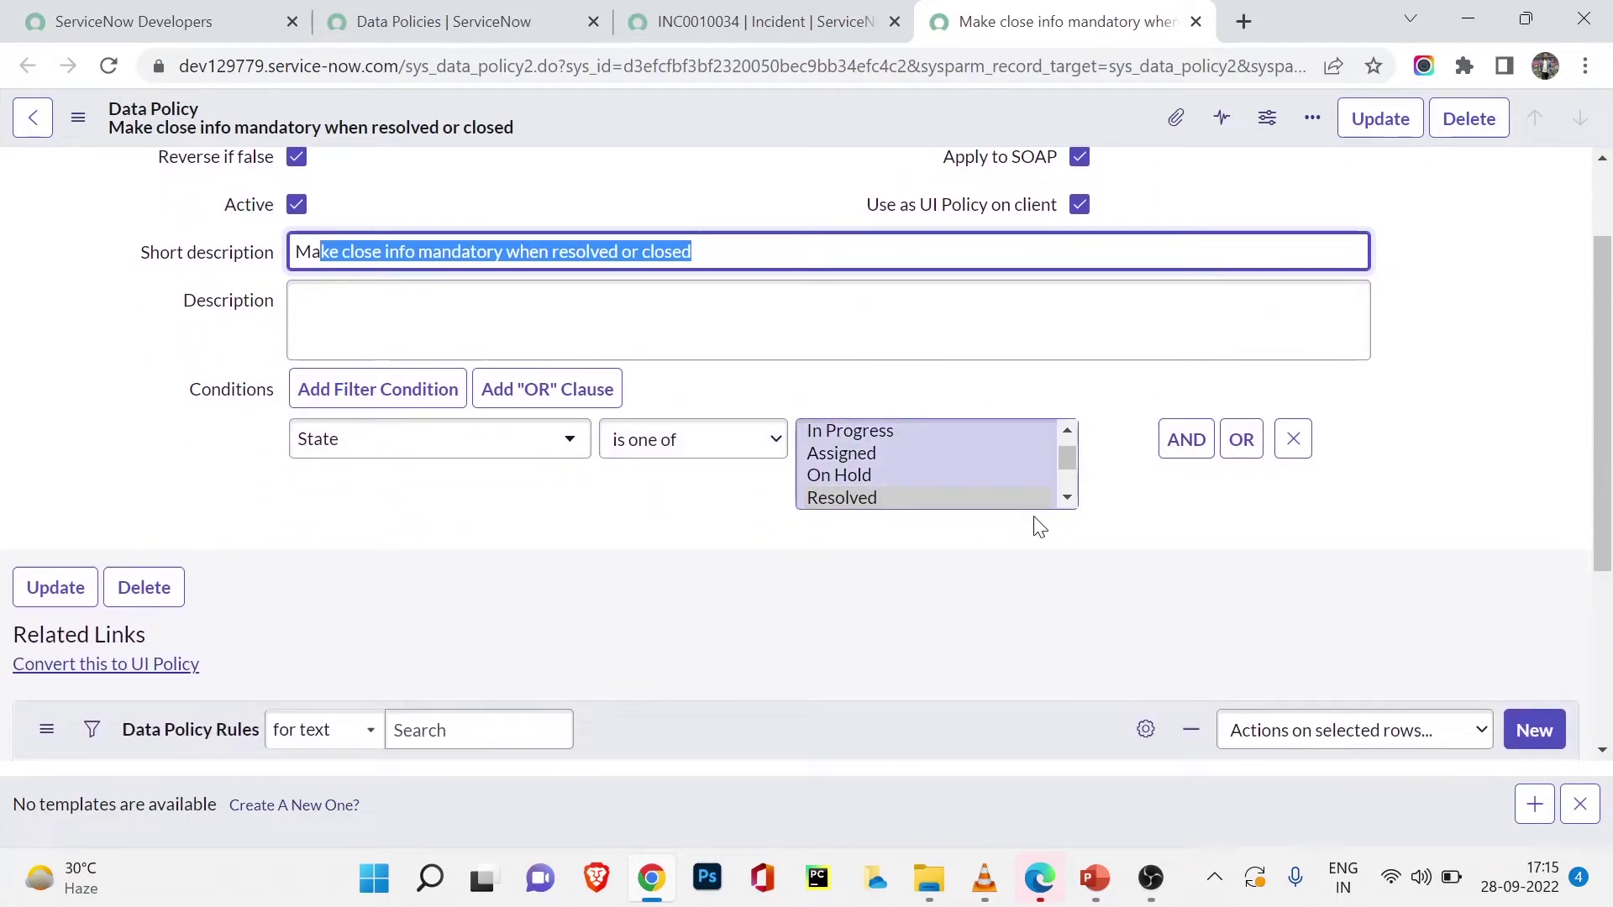
pyautogui.click(1067, 499)
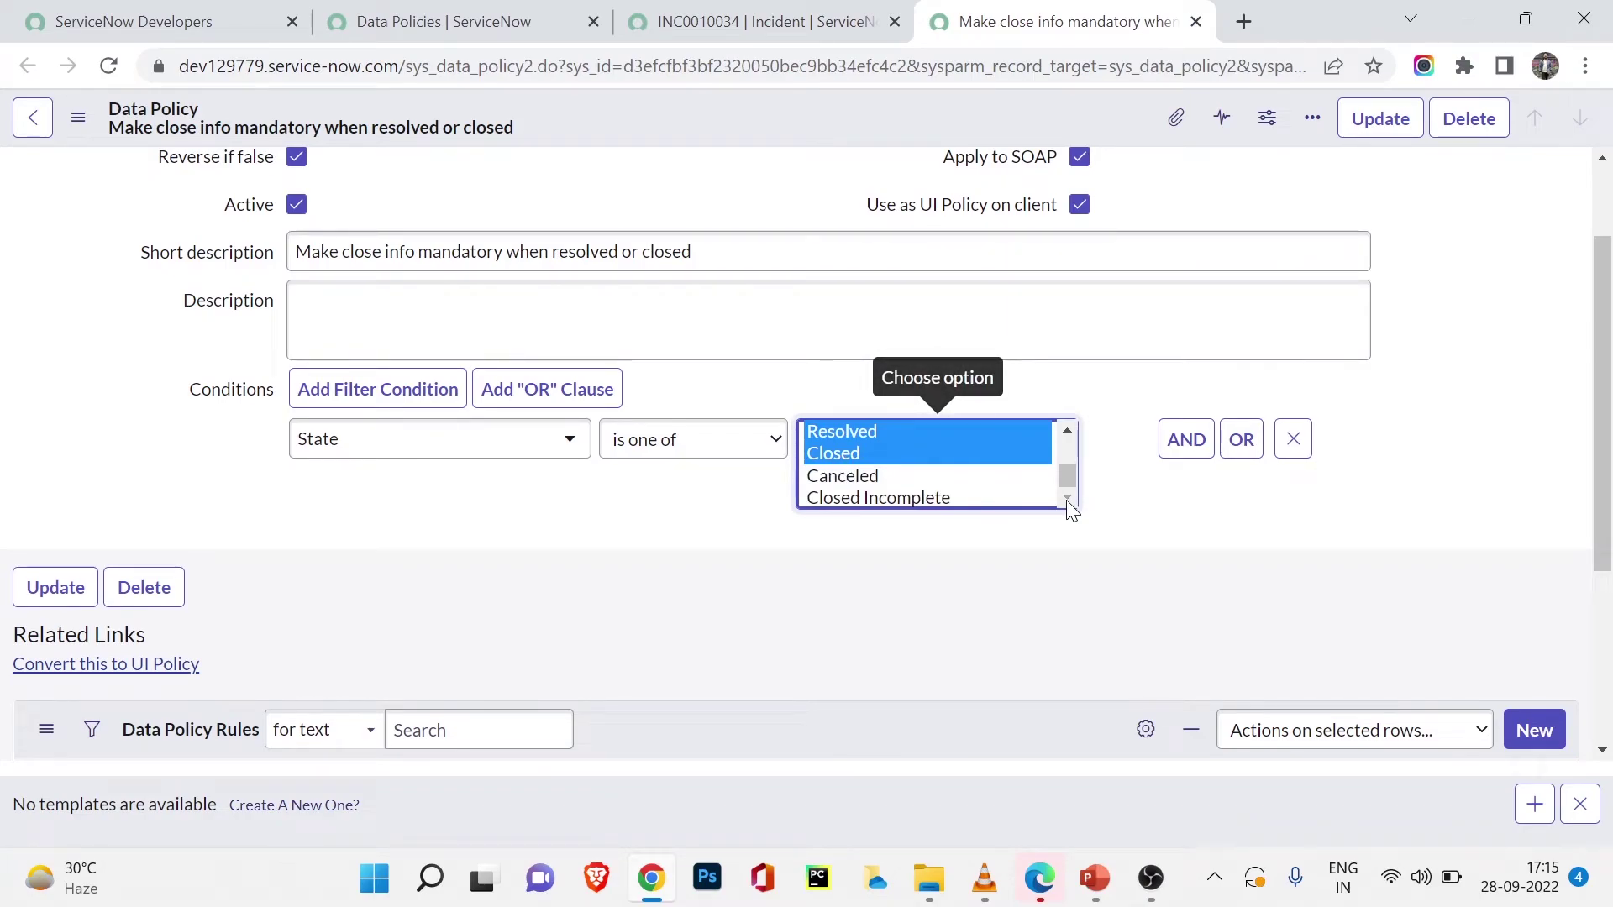
pyautogui.scroll(-4, 259, 548)
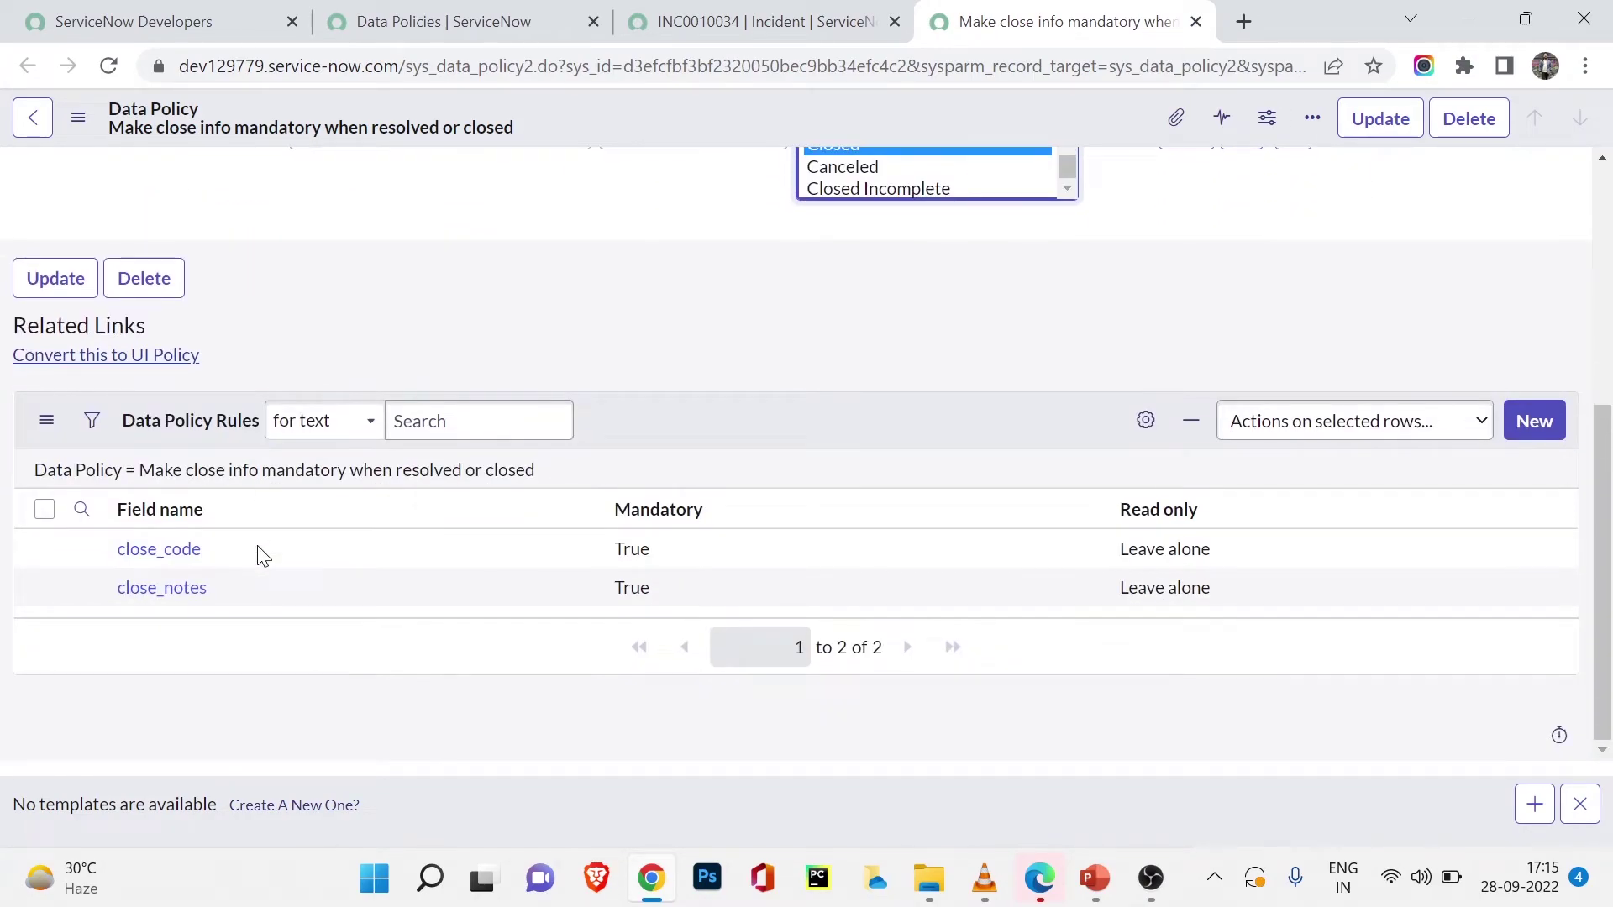
pyautogui.scroll(4, 261, 550)
pyautogui.scroll(-4, 263, 548)
# Open the close_code and close_notes rules separately and view the close_code rule
pyautogui.middleClick(169, 558)
pyautogui.middleClick(166, 592)
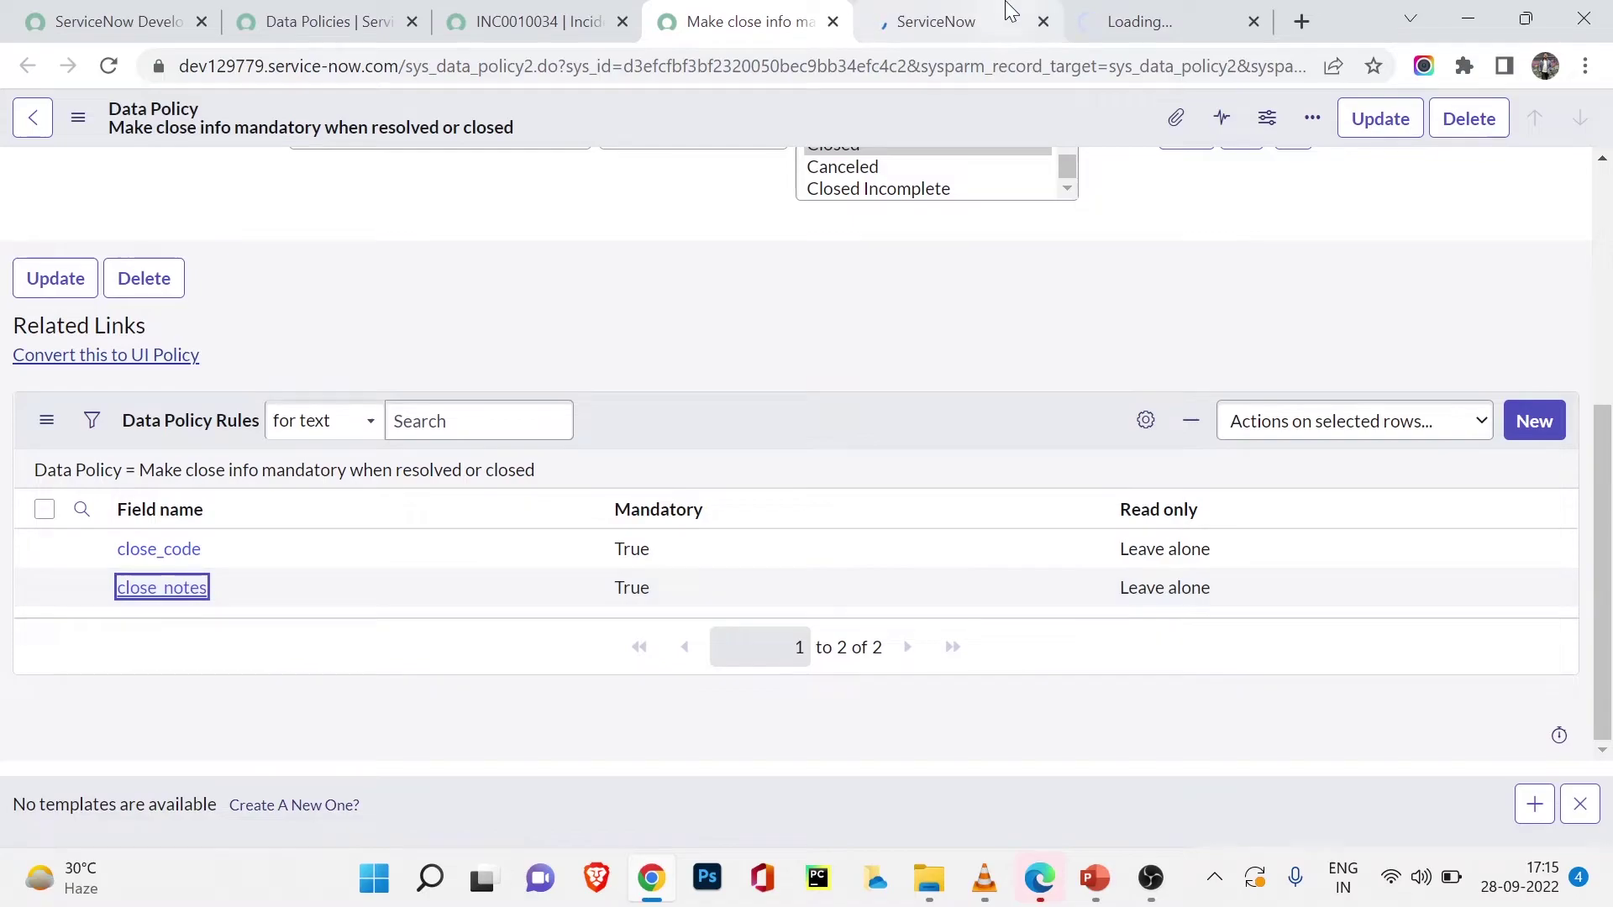
pyautogui.click(597, 19)
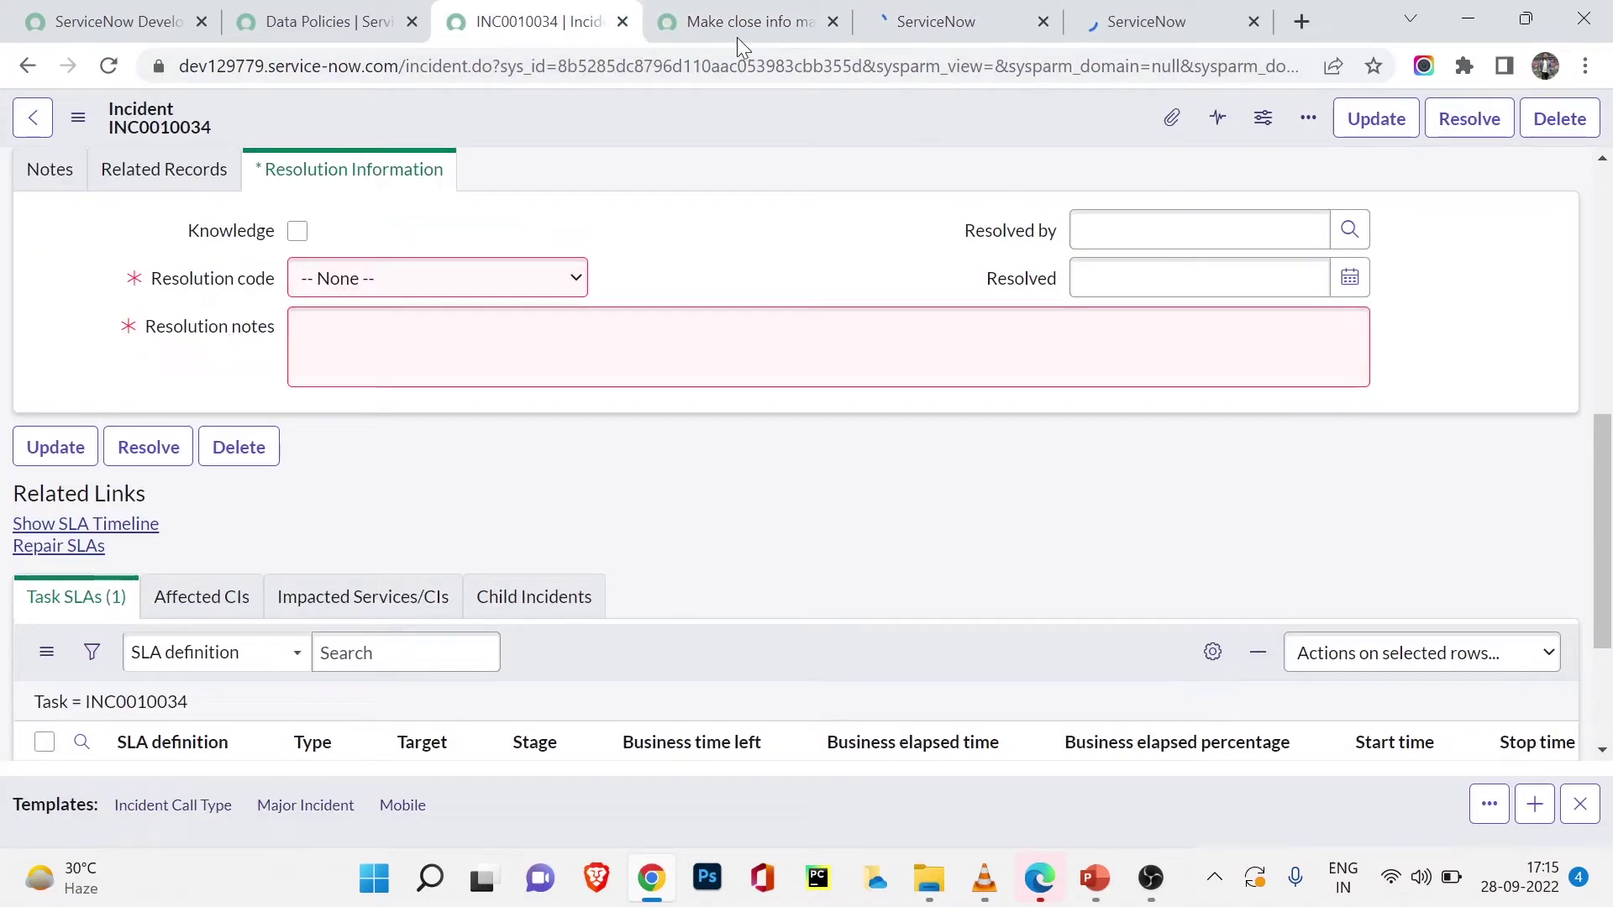
pyautogui.click(875, 20)
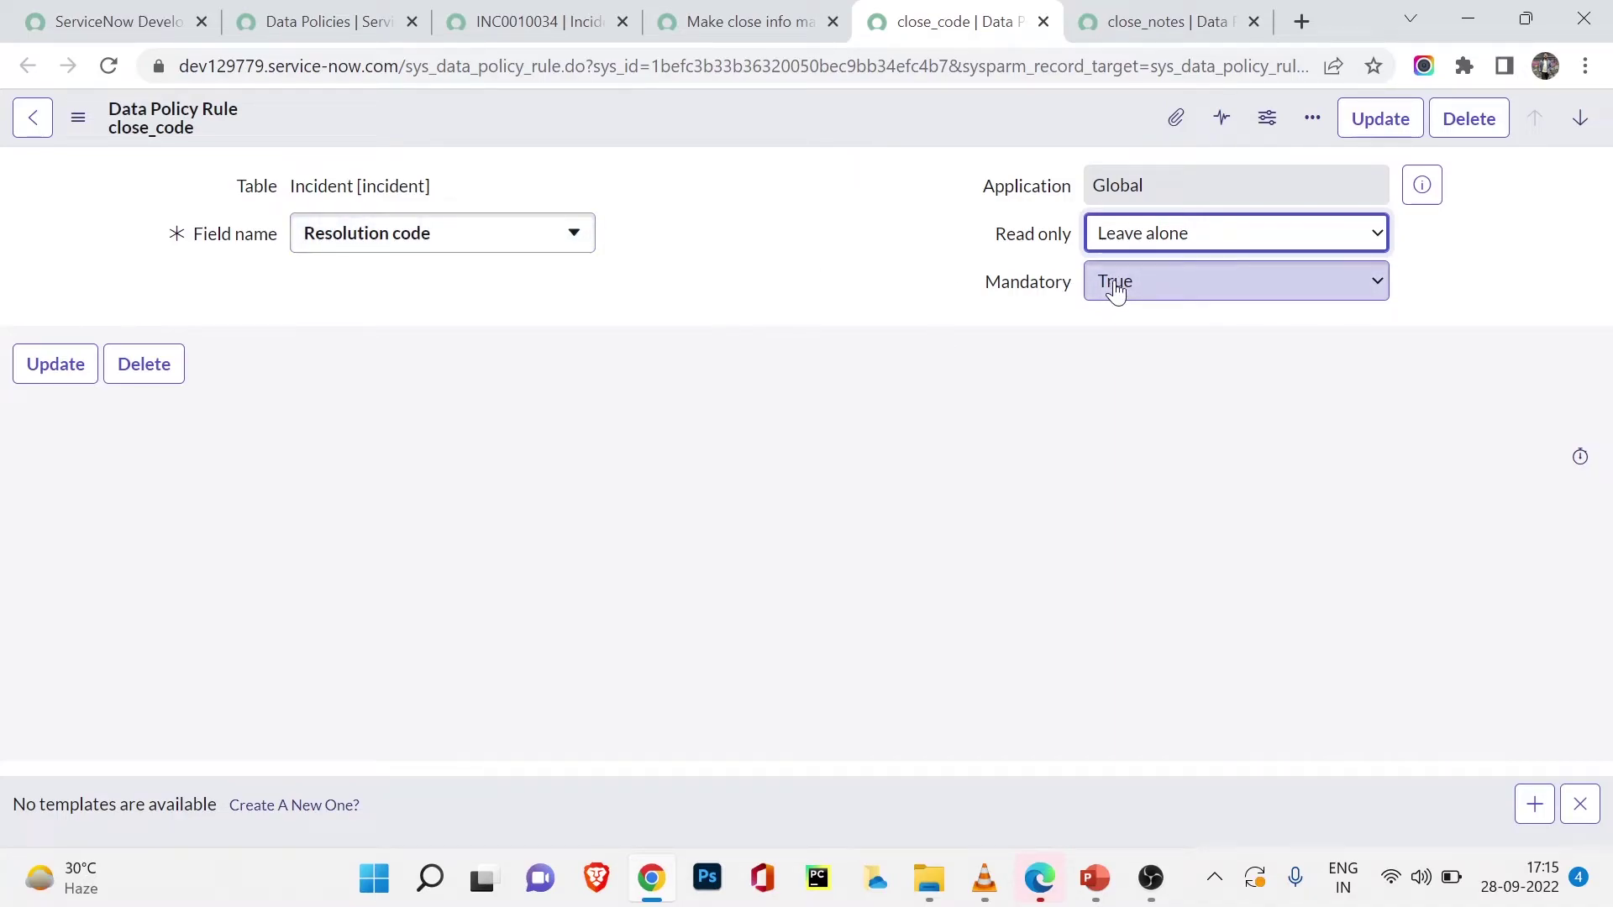
# Compare the close_notes and close_code rules, then return to the top of the close-info policy
pyautogui.click(1134, 12)
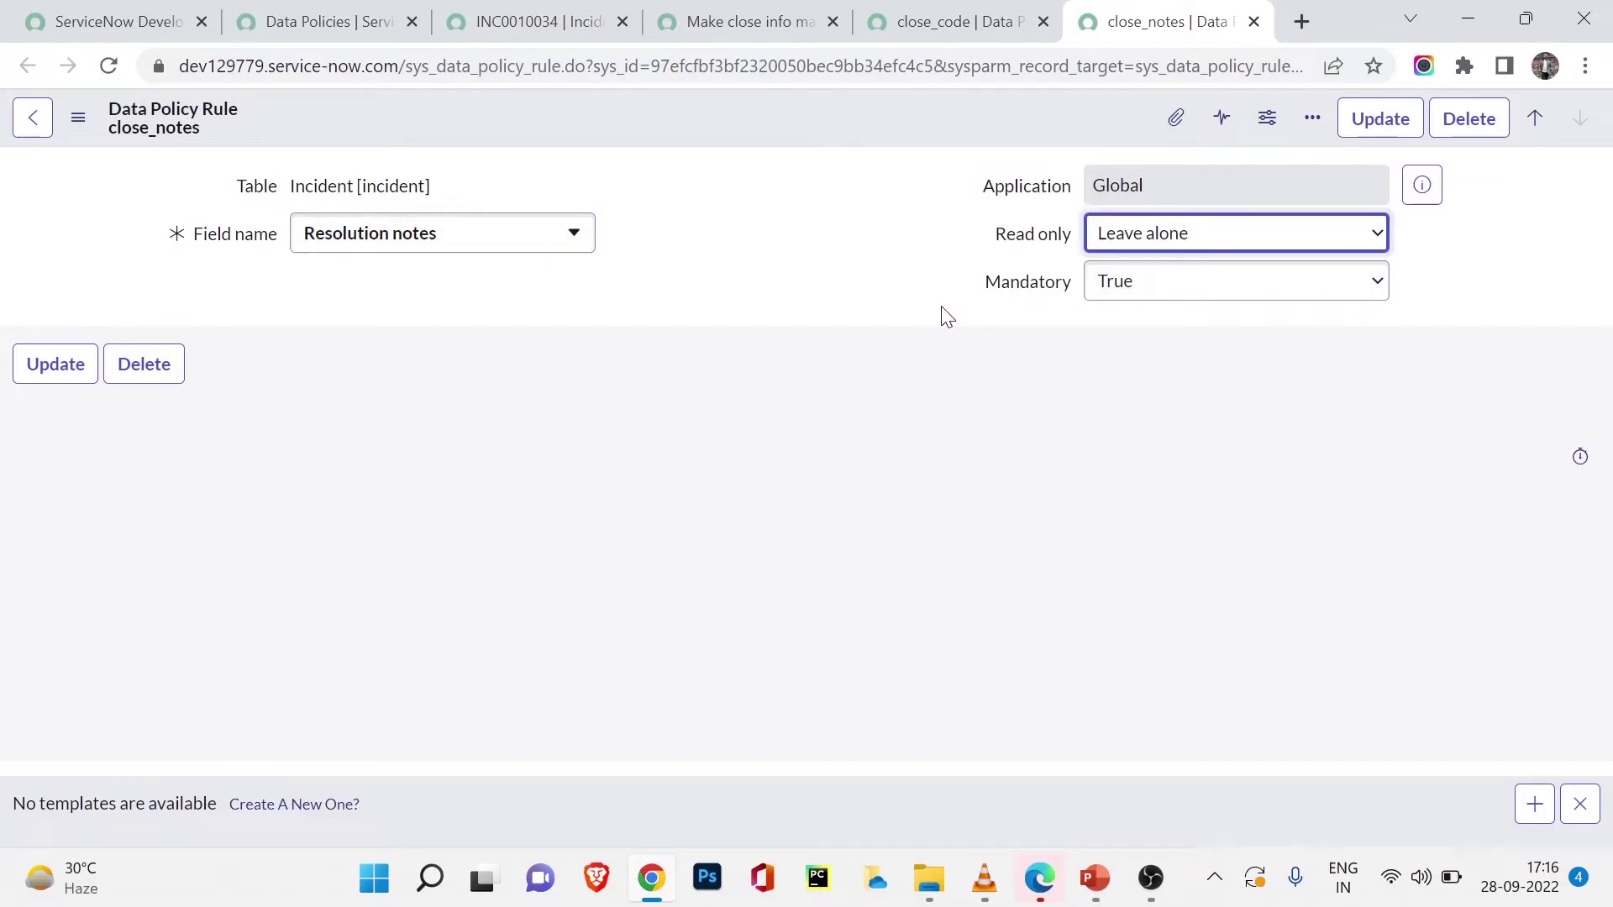
pyautogui.click(576, 12)
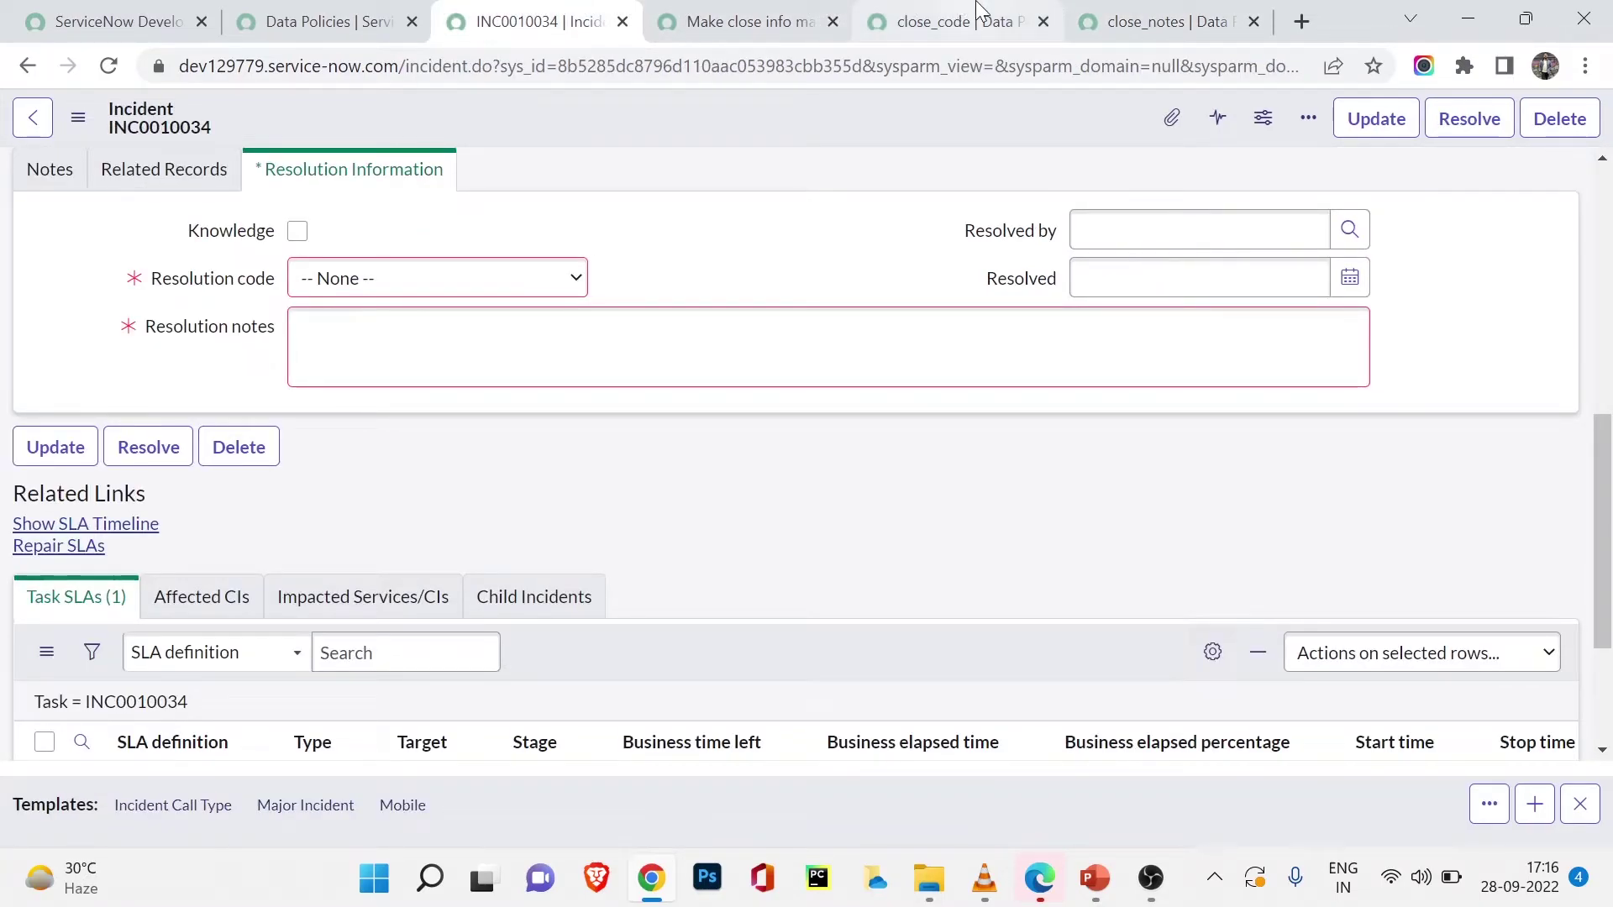
pyautogui.click(868, 12)
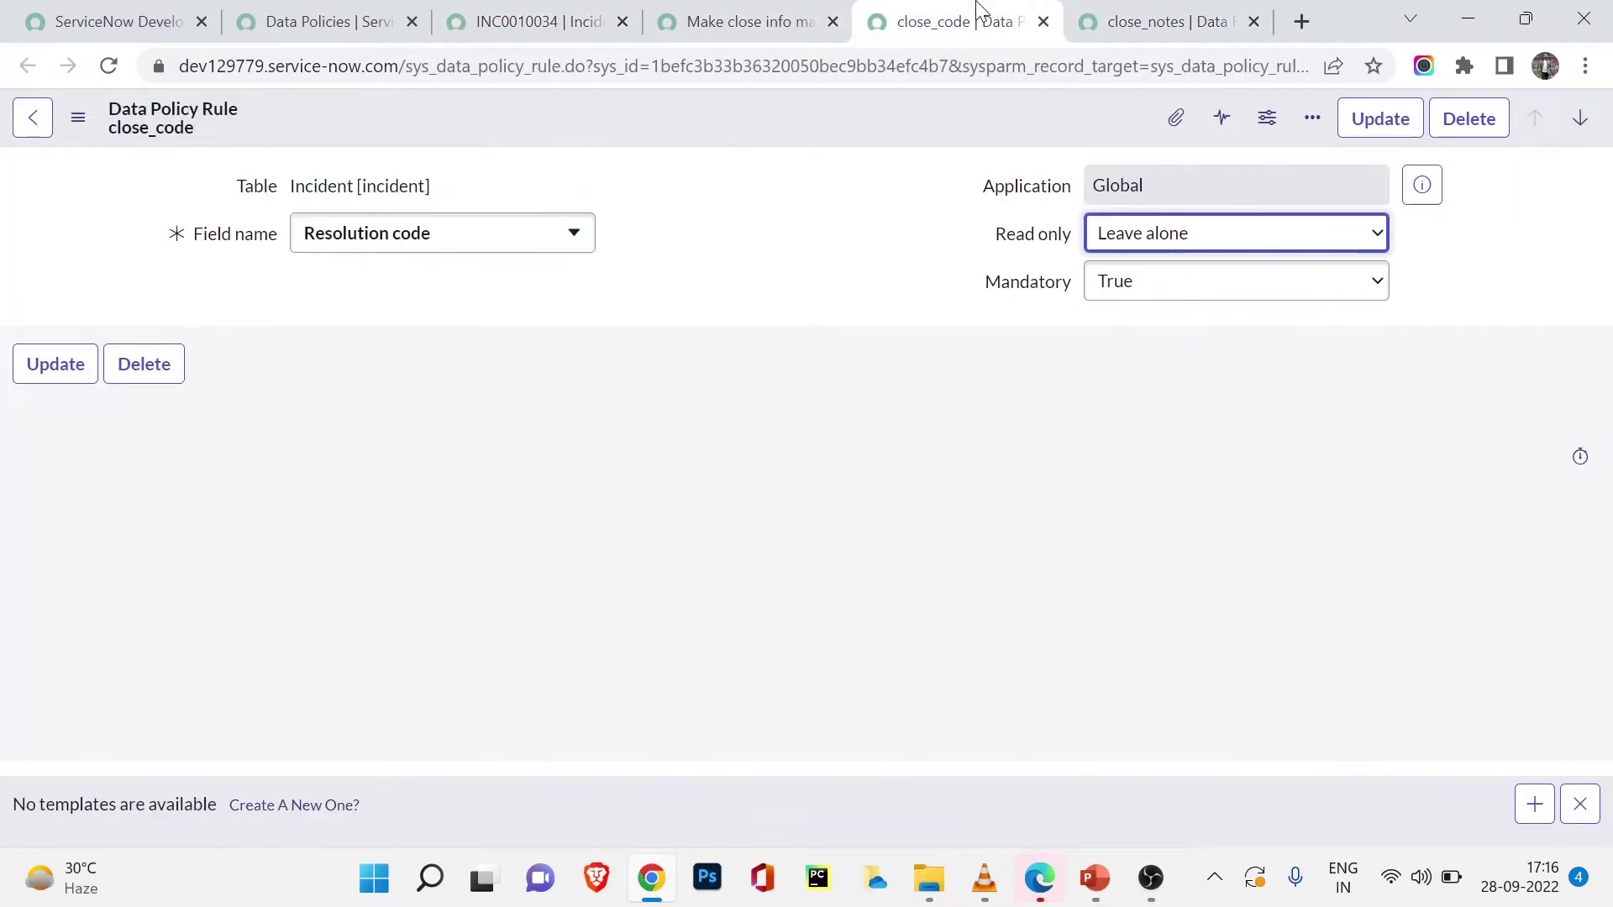
pyautogui.click(804, 3)
pyautogui.scroll(5, 564, 336)
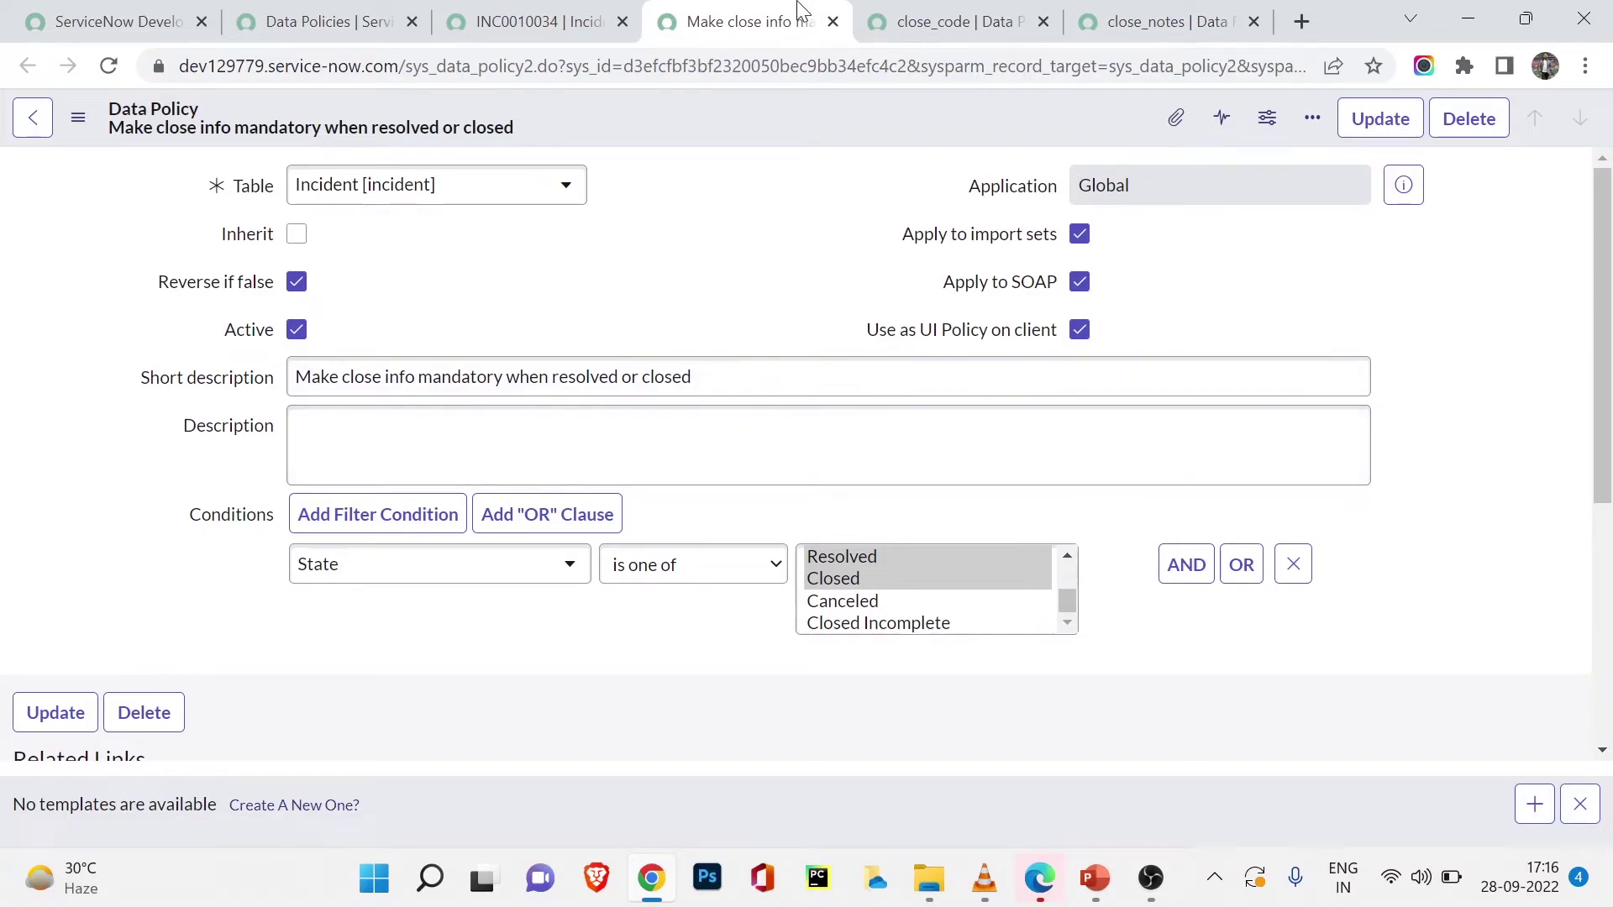
pyautogui.click(916, 21)
pyautogui.click(611, 12)
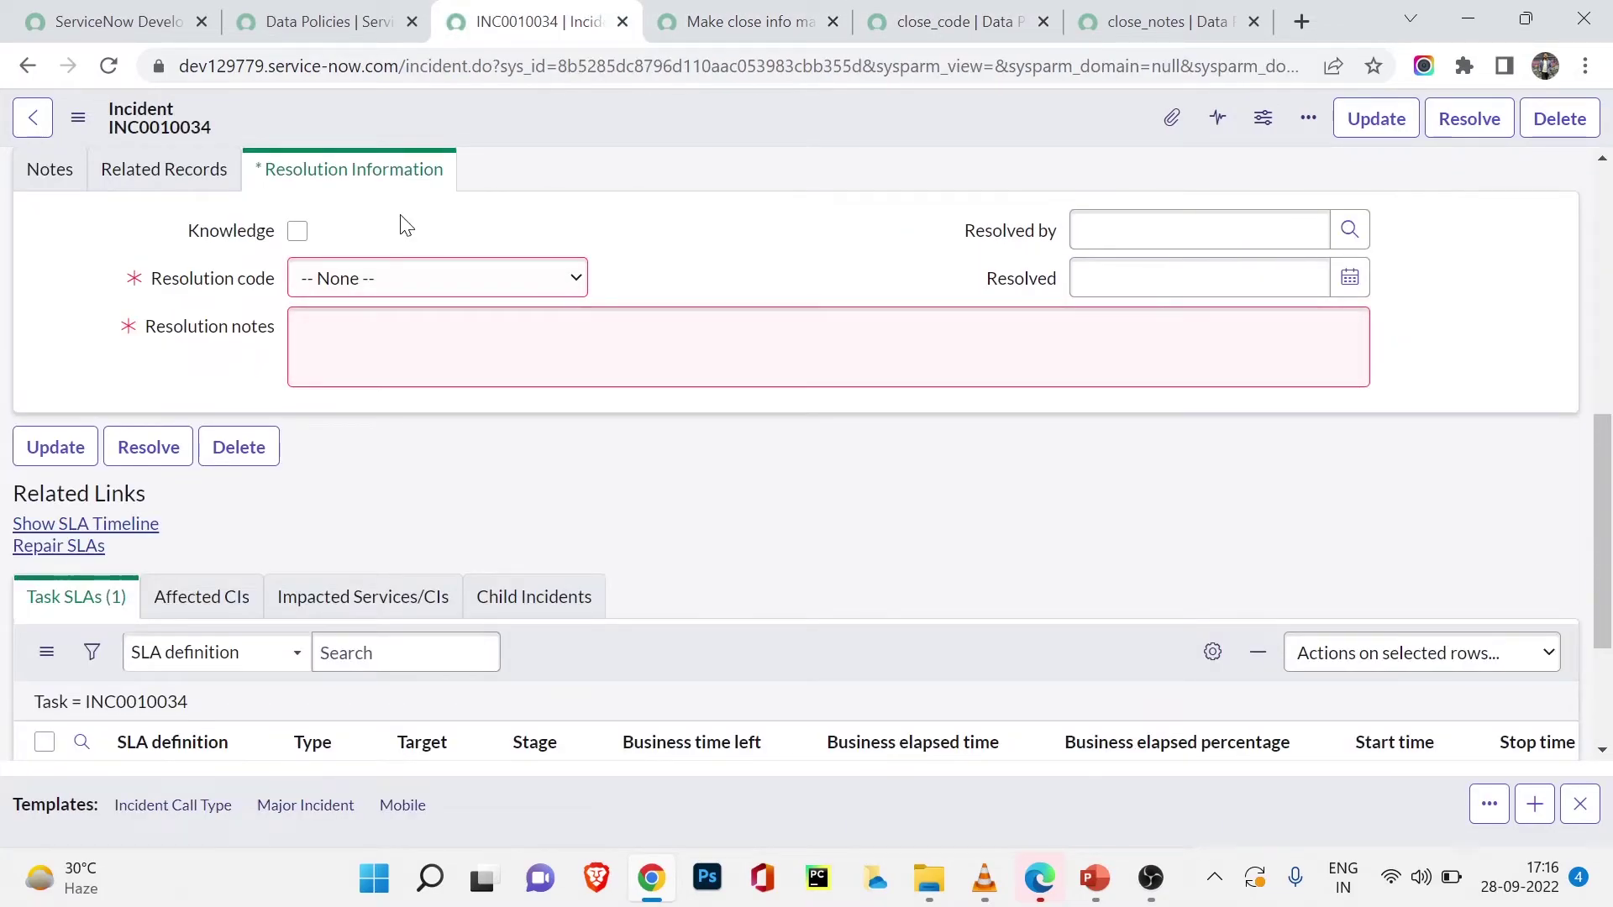
pyautogui.click(391, 345)
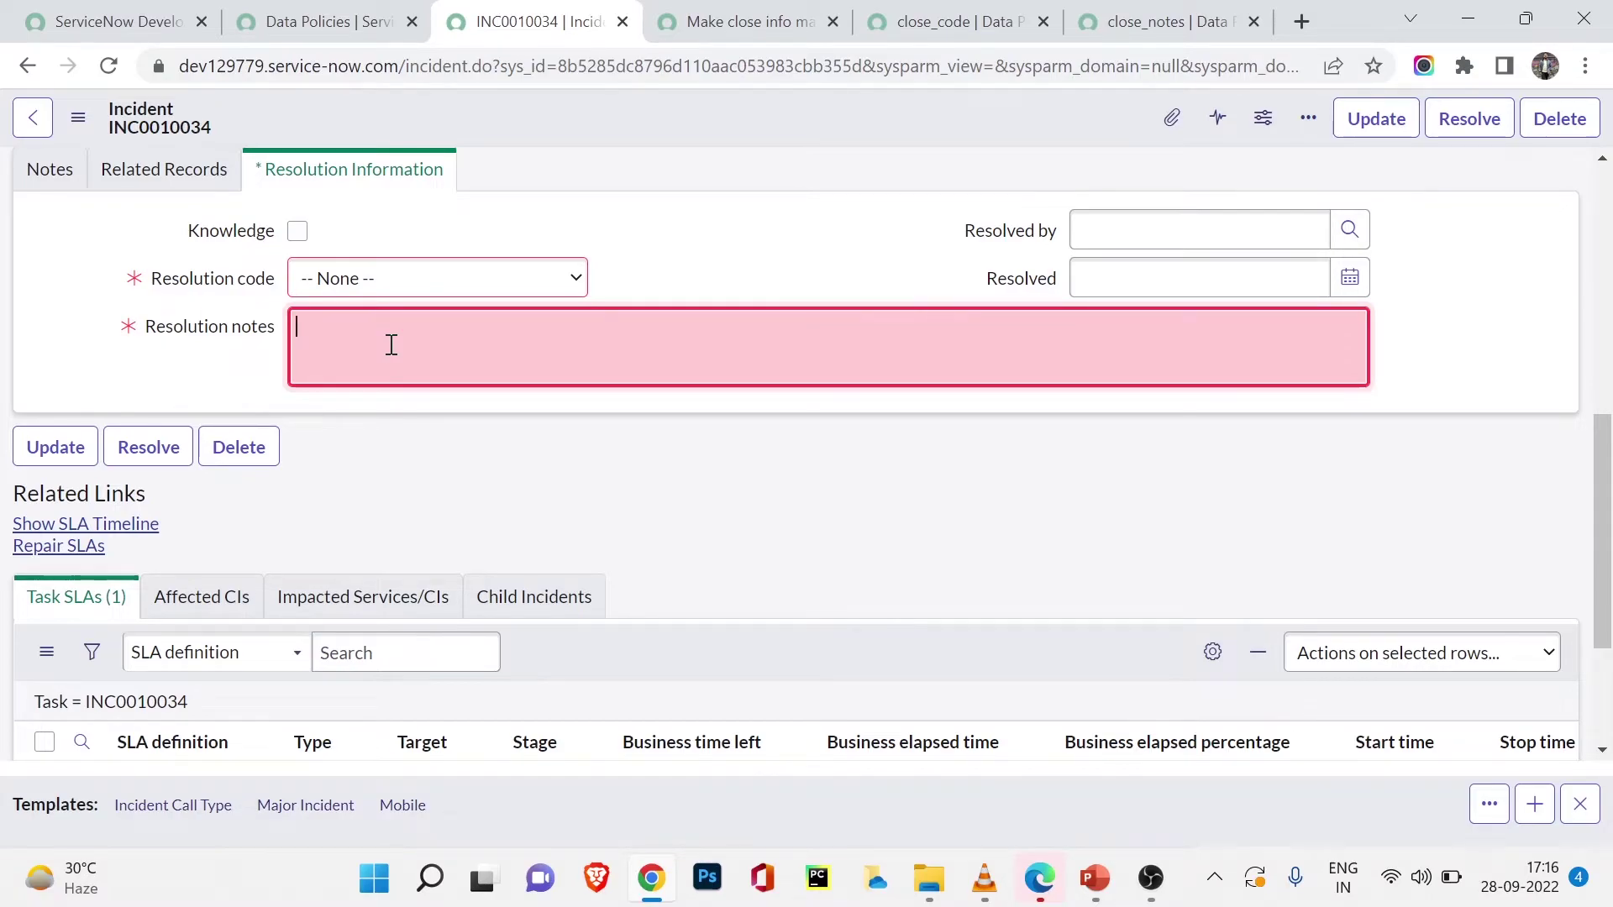
pyautogui.scroll(10, 392, 344)
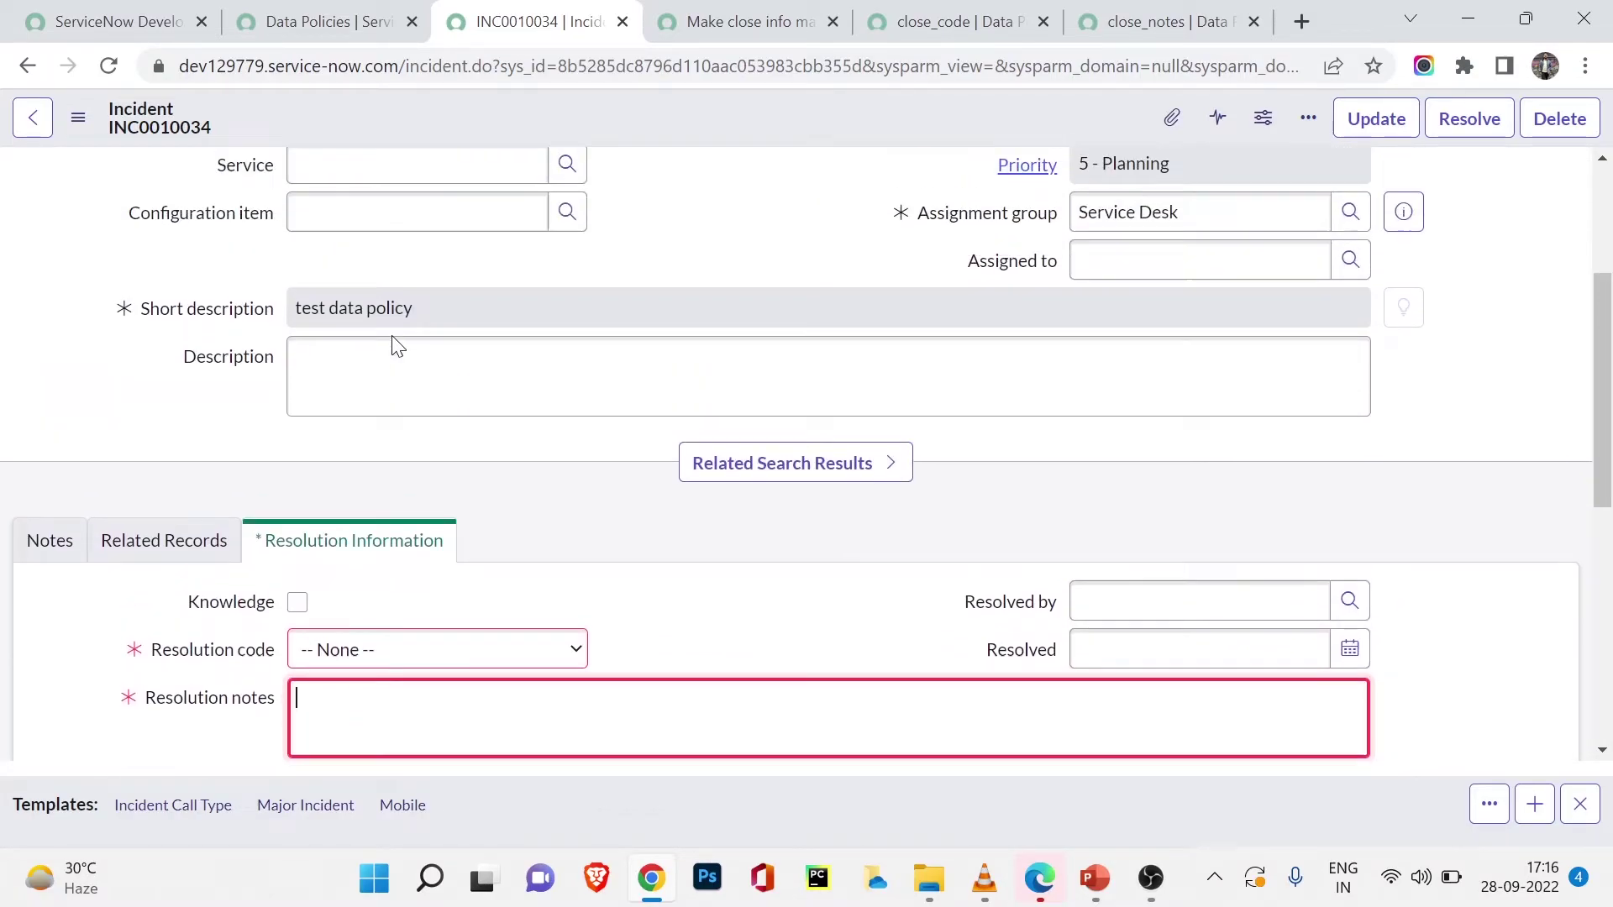
pyautogui.scroll(-4, 394, 345)
pyautogui.scroll(4, 393, 344)
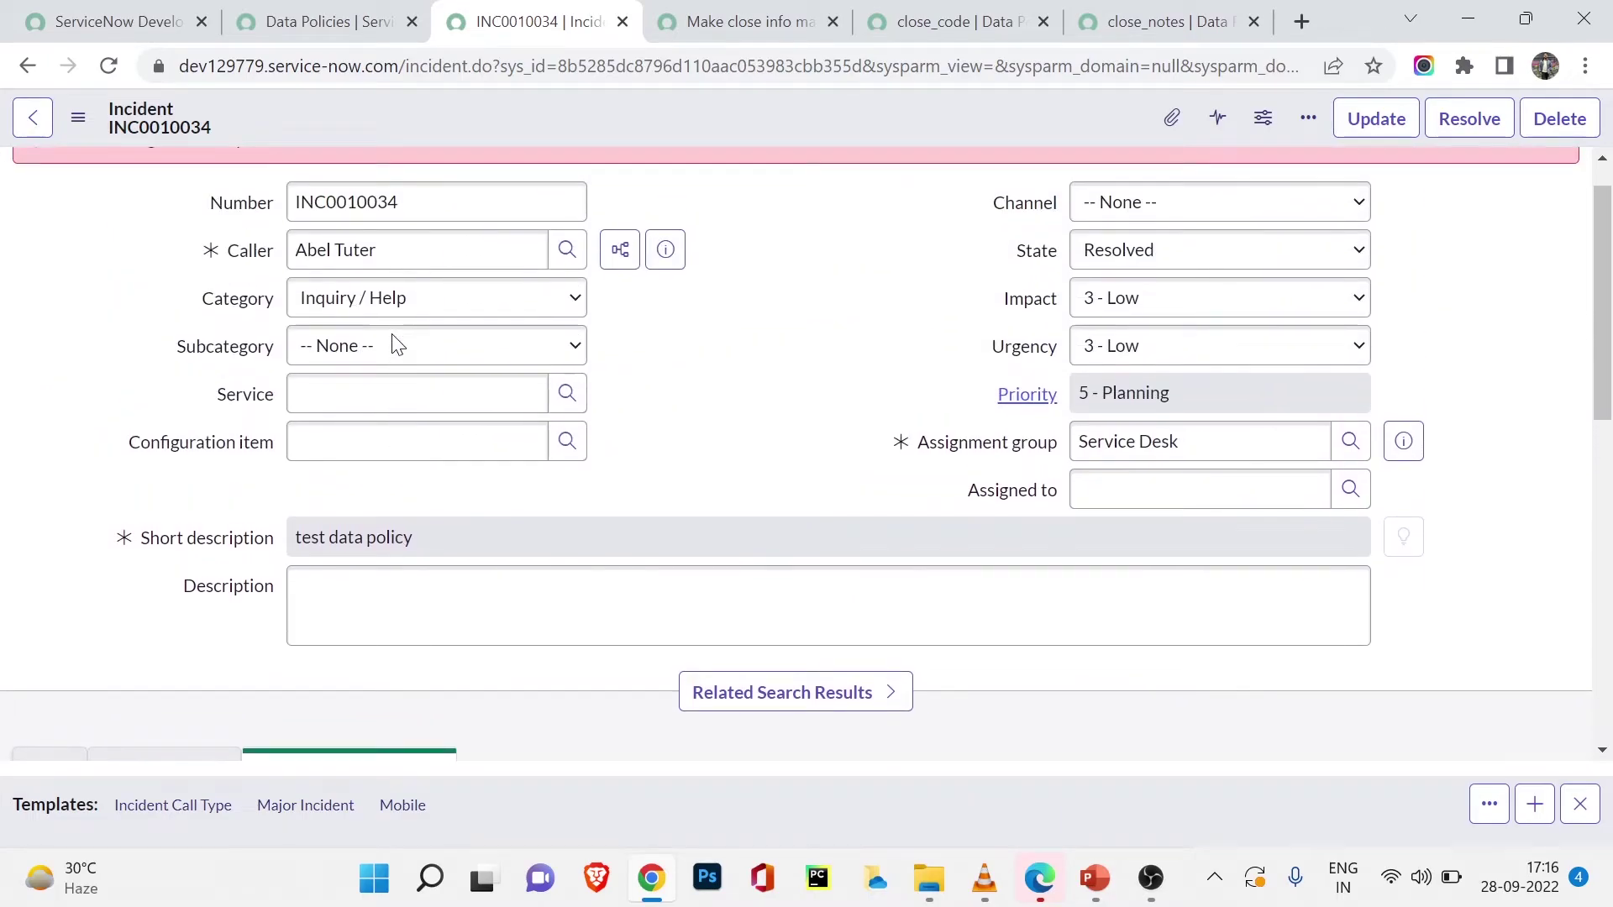
pyautogui.scroll(-12, 395, 336)
pyautogui.click(744, 21)
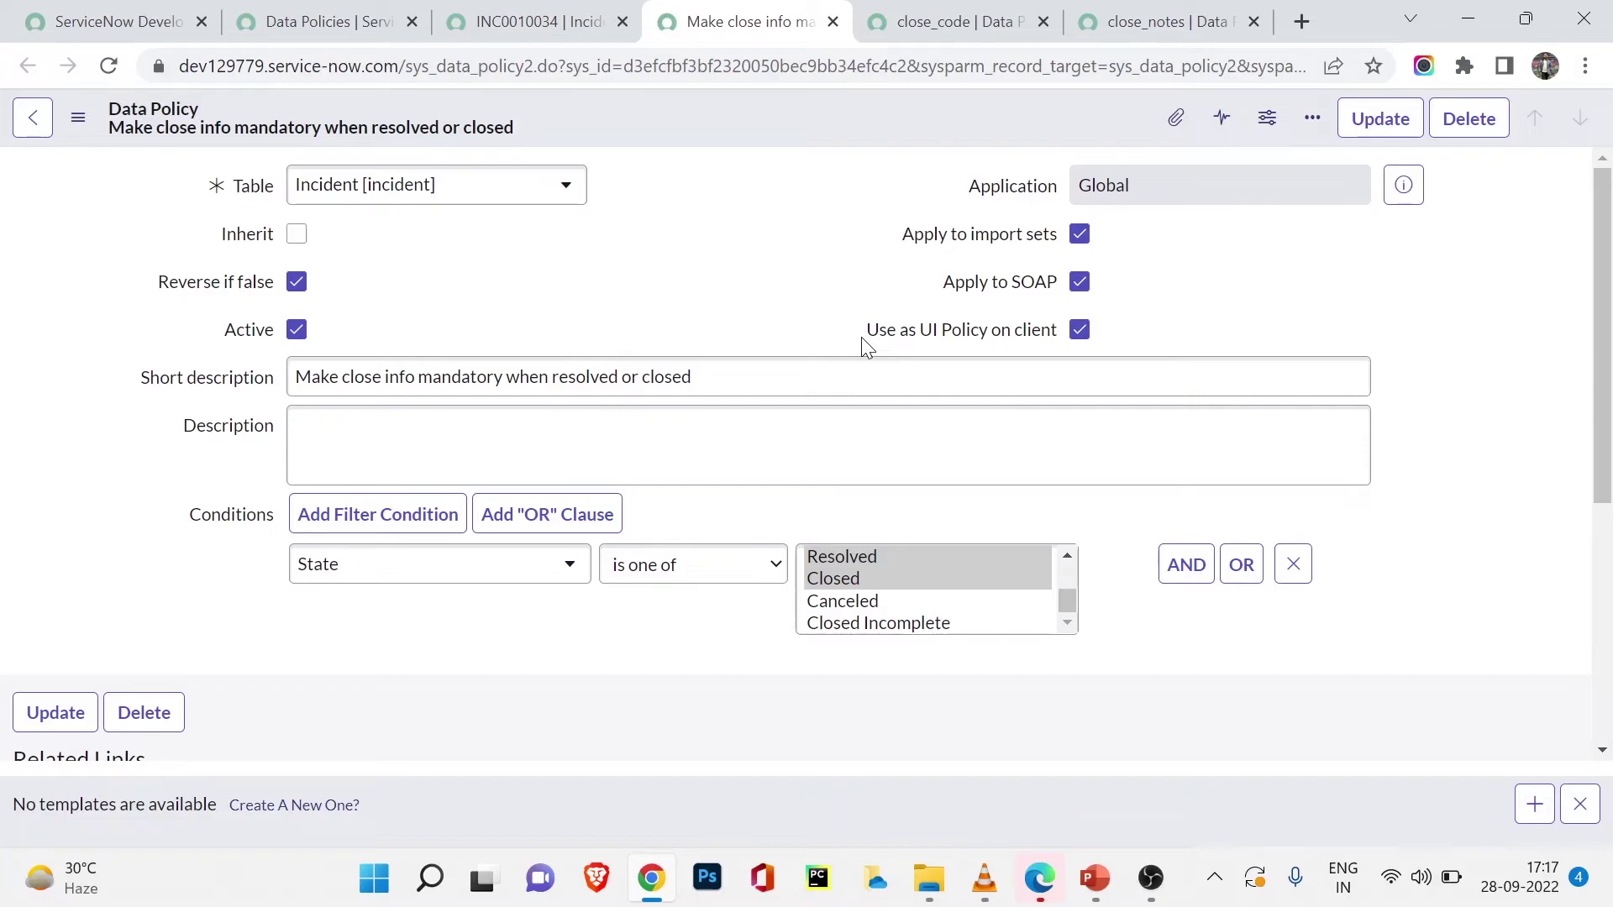
# Recheck the policy and close_code rule, then view INC0010034's empty mandatory Resolution fields
pyautogui.scroll(-5, 529, 719)
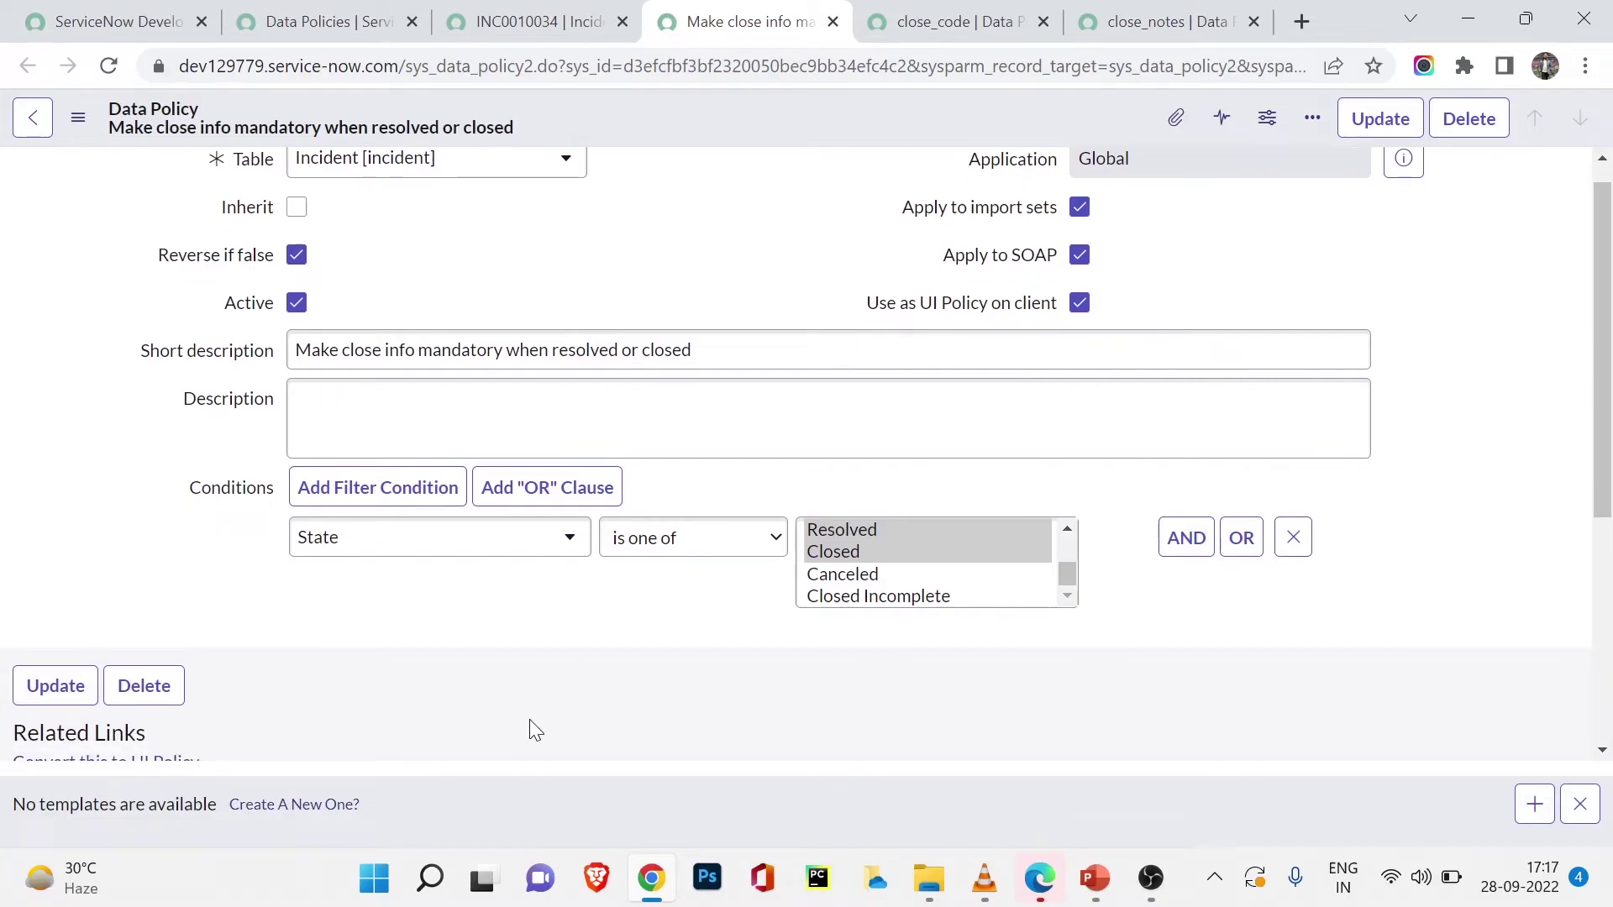
pyautogui.scroll(1, 697, 387)
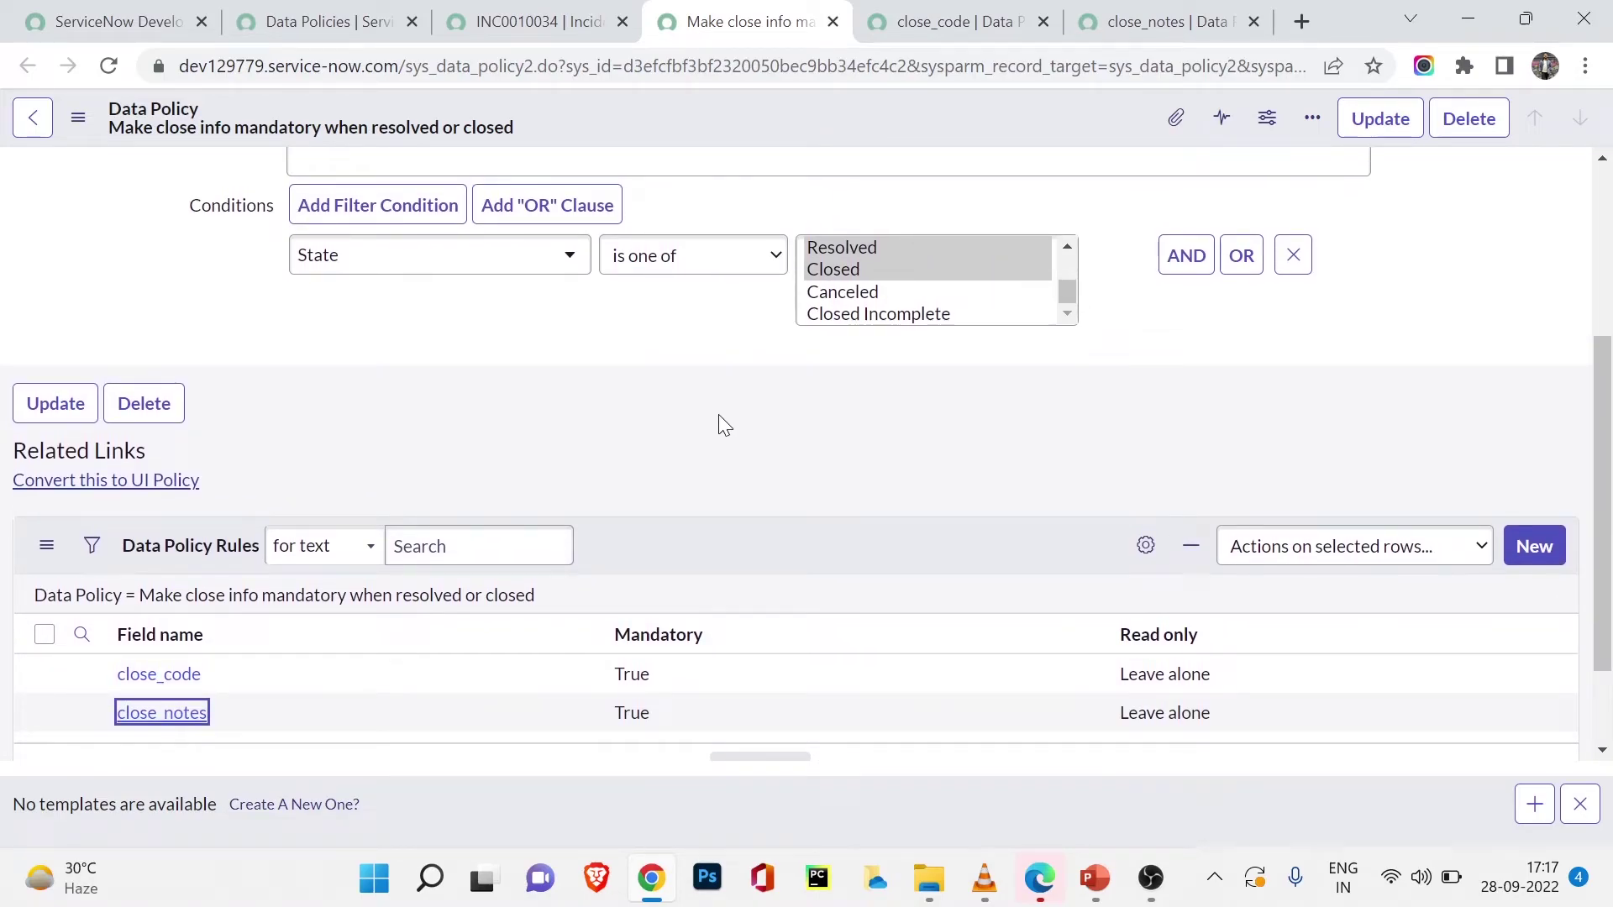
pyautogui.scroll(3, 720, 421)
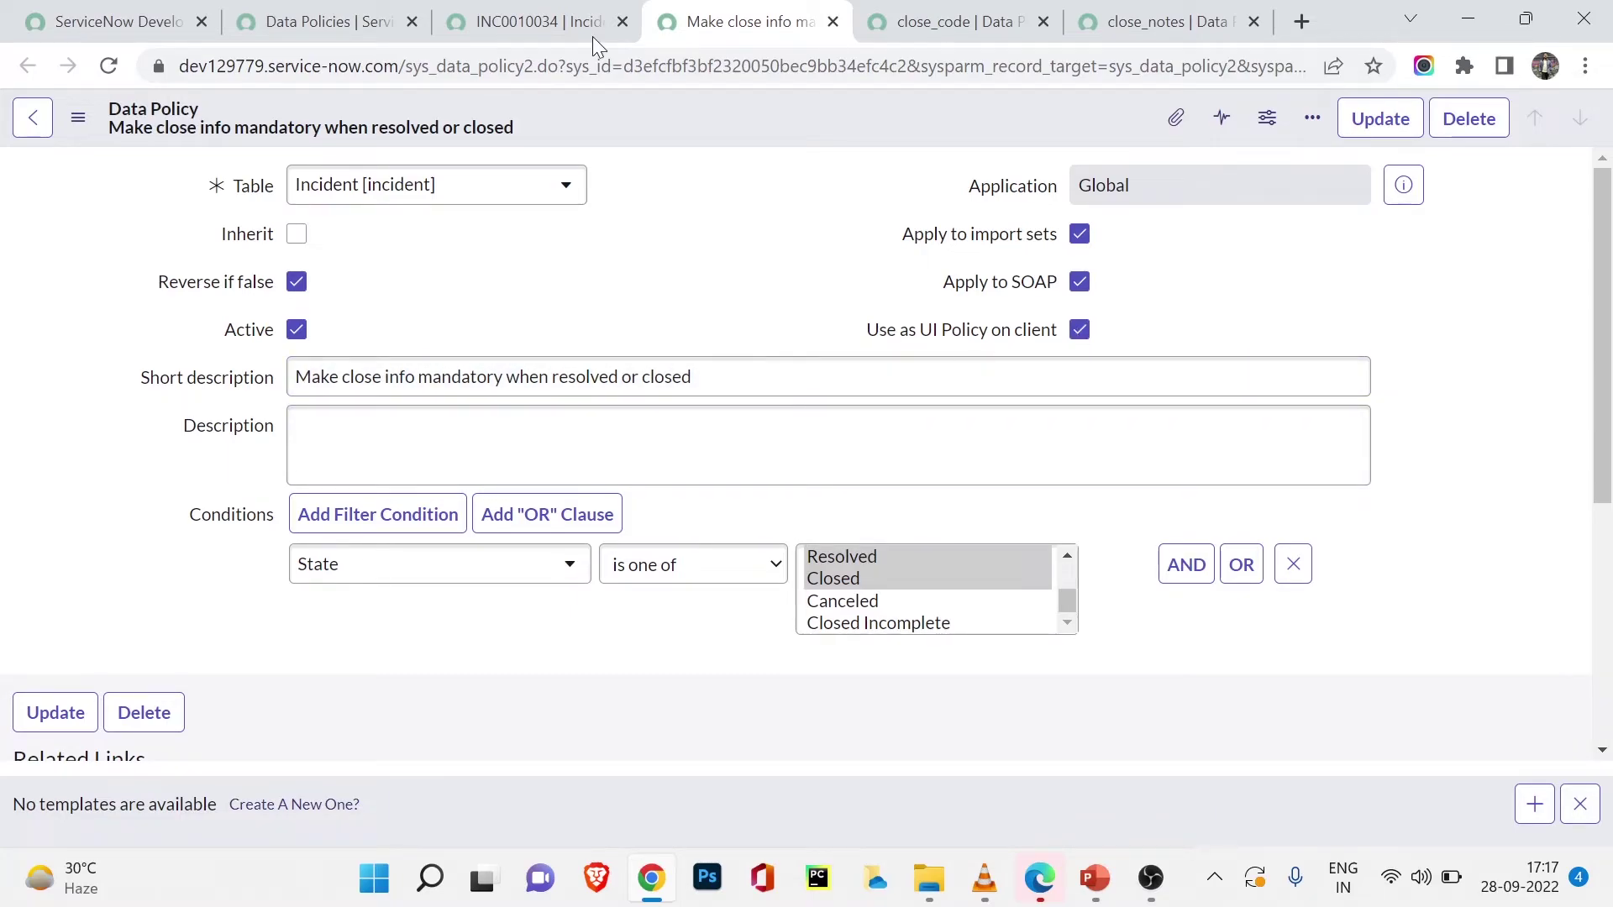
pyautogui.click(508, 23)
pyautogui.click(699, 13)
pyautogui.click(931, 14)
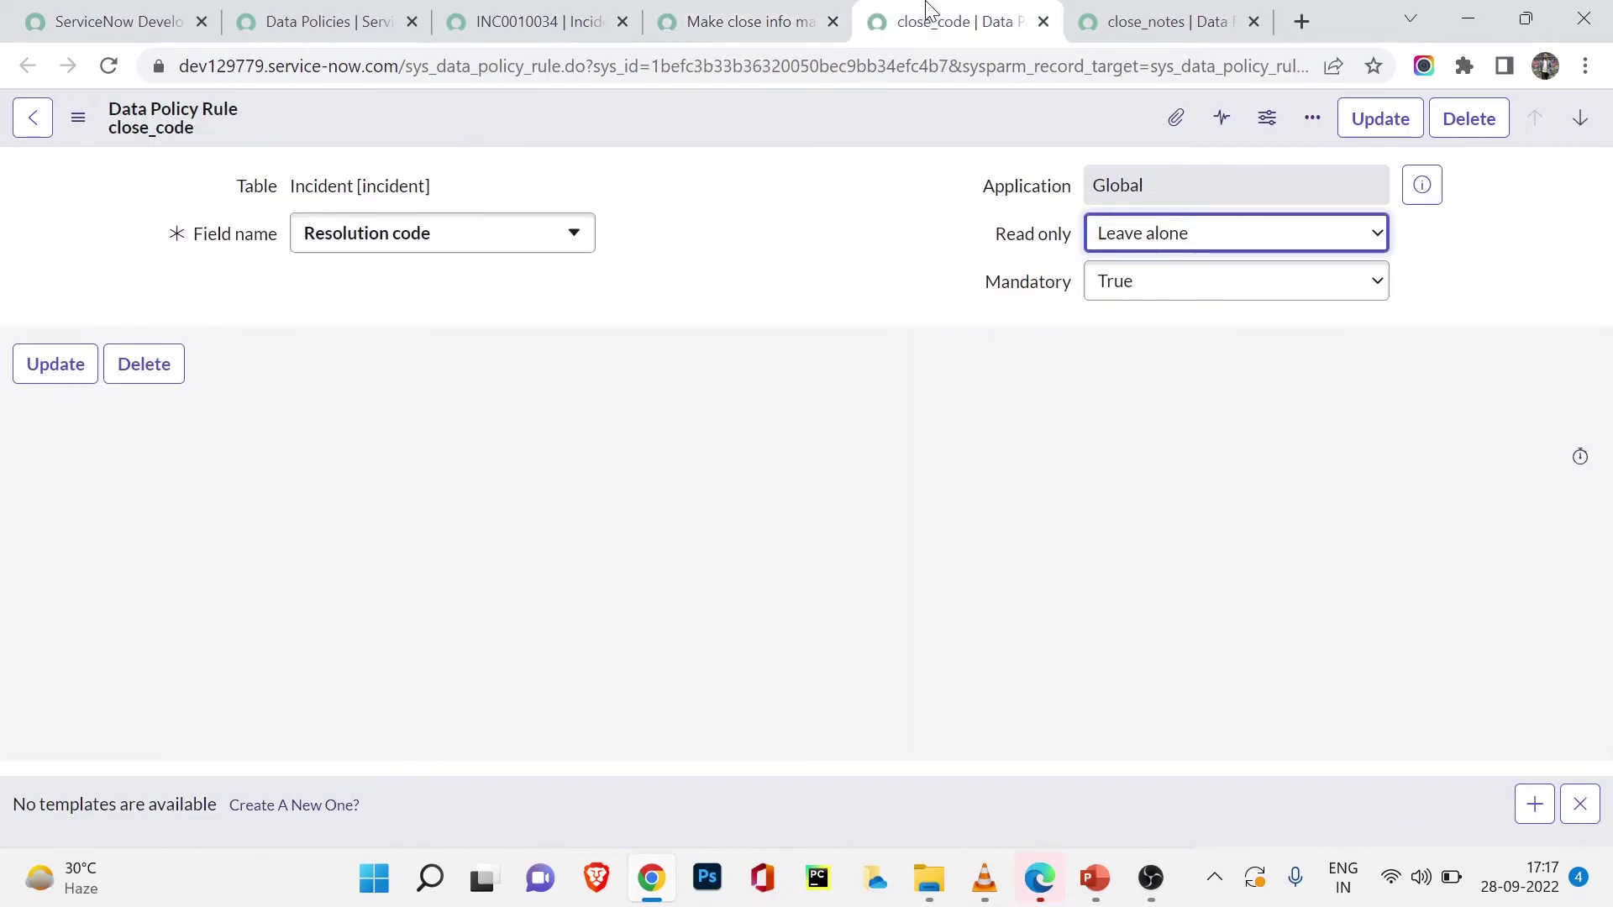
pyautogui.click(518, 12)
pyautogui.scroll(6, 432, 321)
pyautogui.scroll(-1, 357, 393)
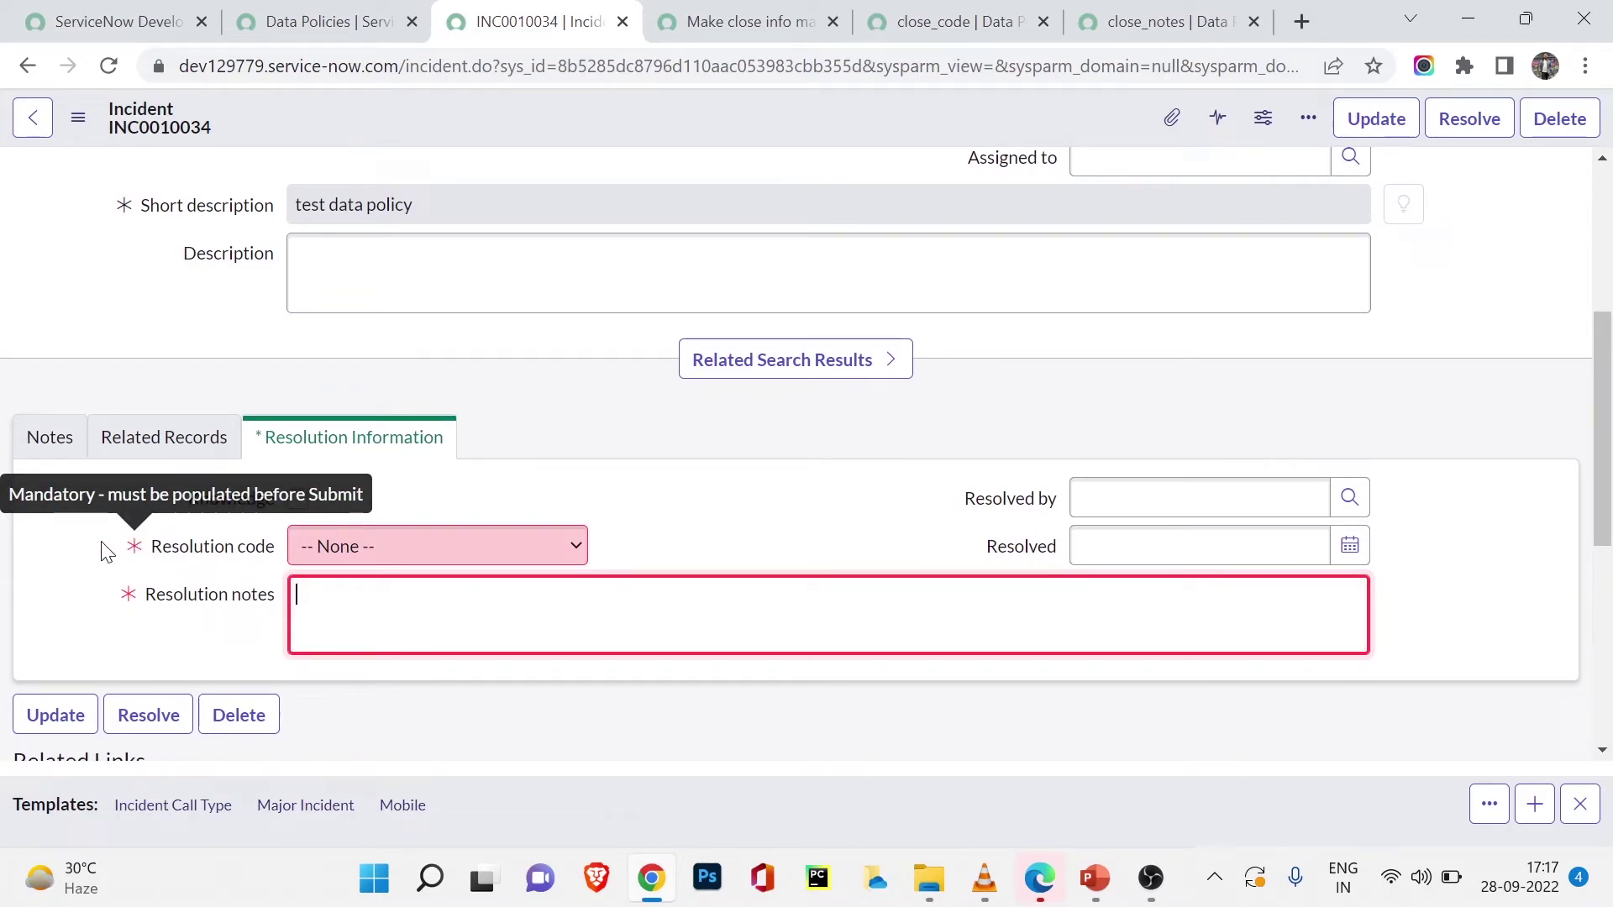
# Leave the empty Resolution notes field and go back to the close-info data policy record
pyautogui.click(32, 576)
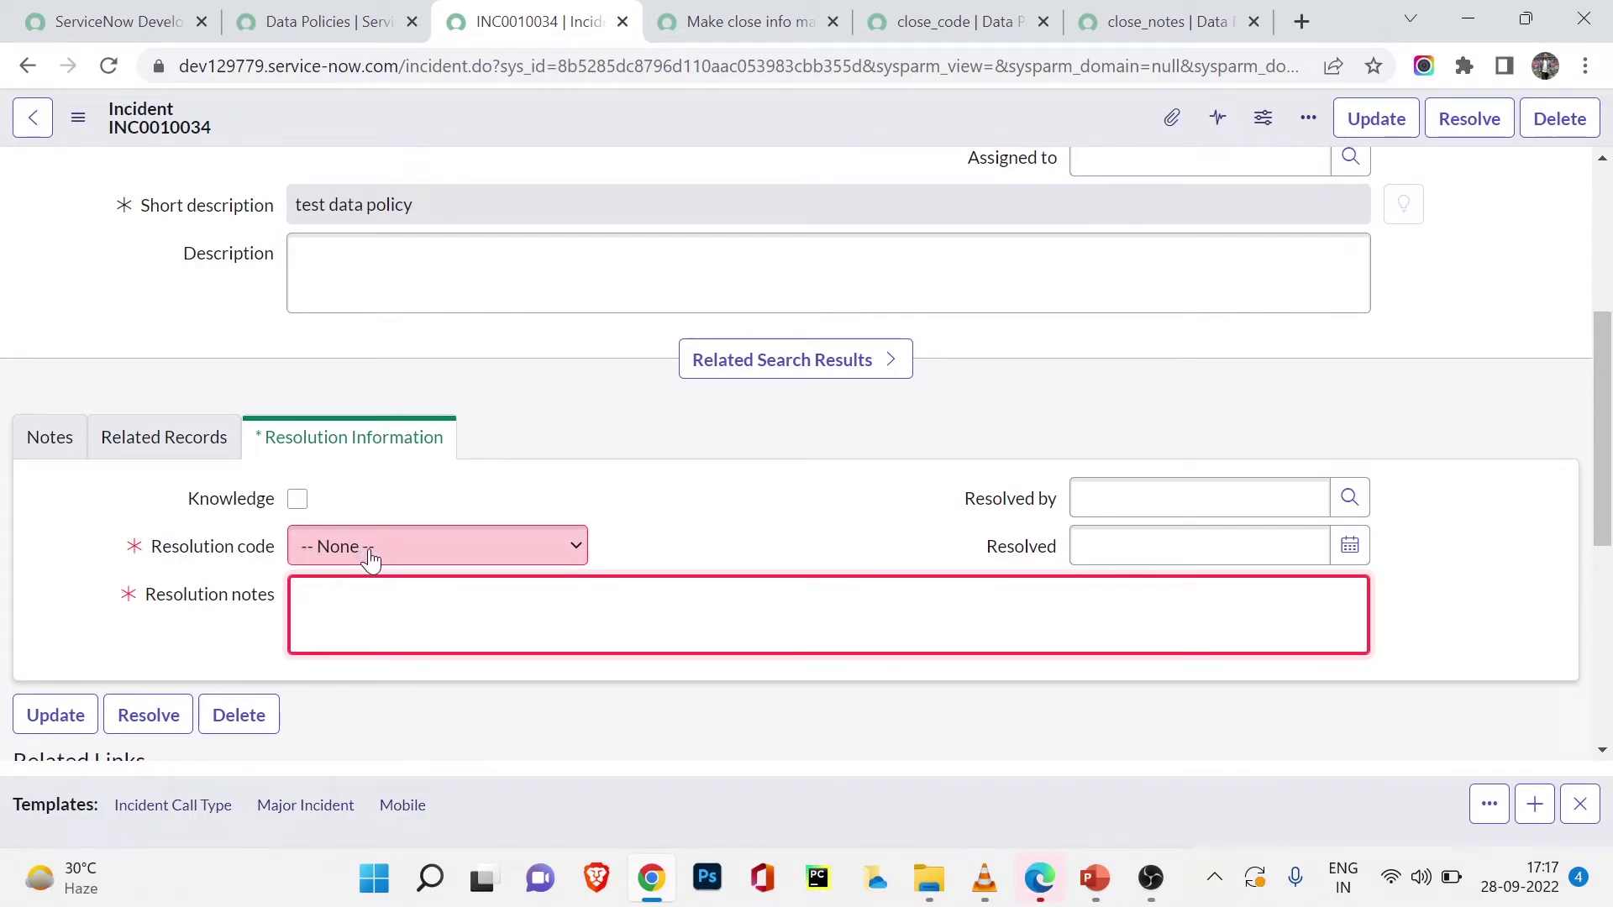
pyautogui.click(353, 10)
pyautogui.click(537, 21)
pyautogui.click(748, 21)
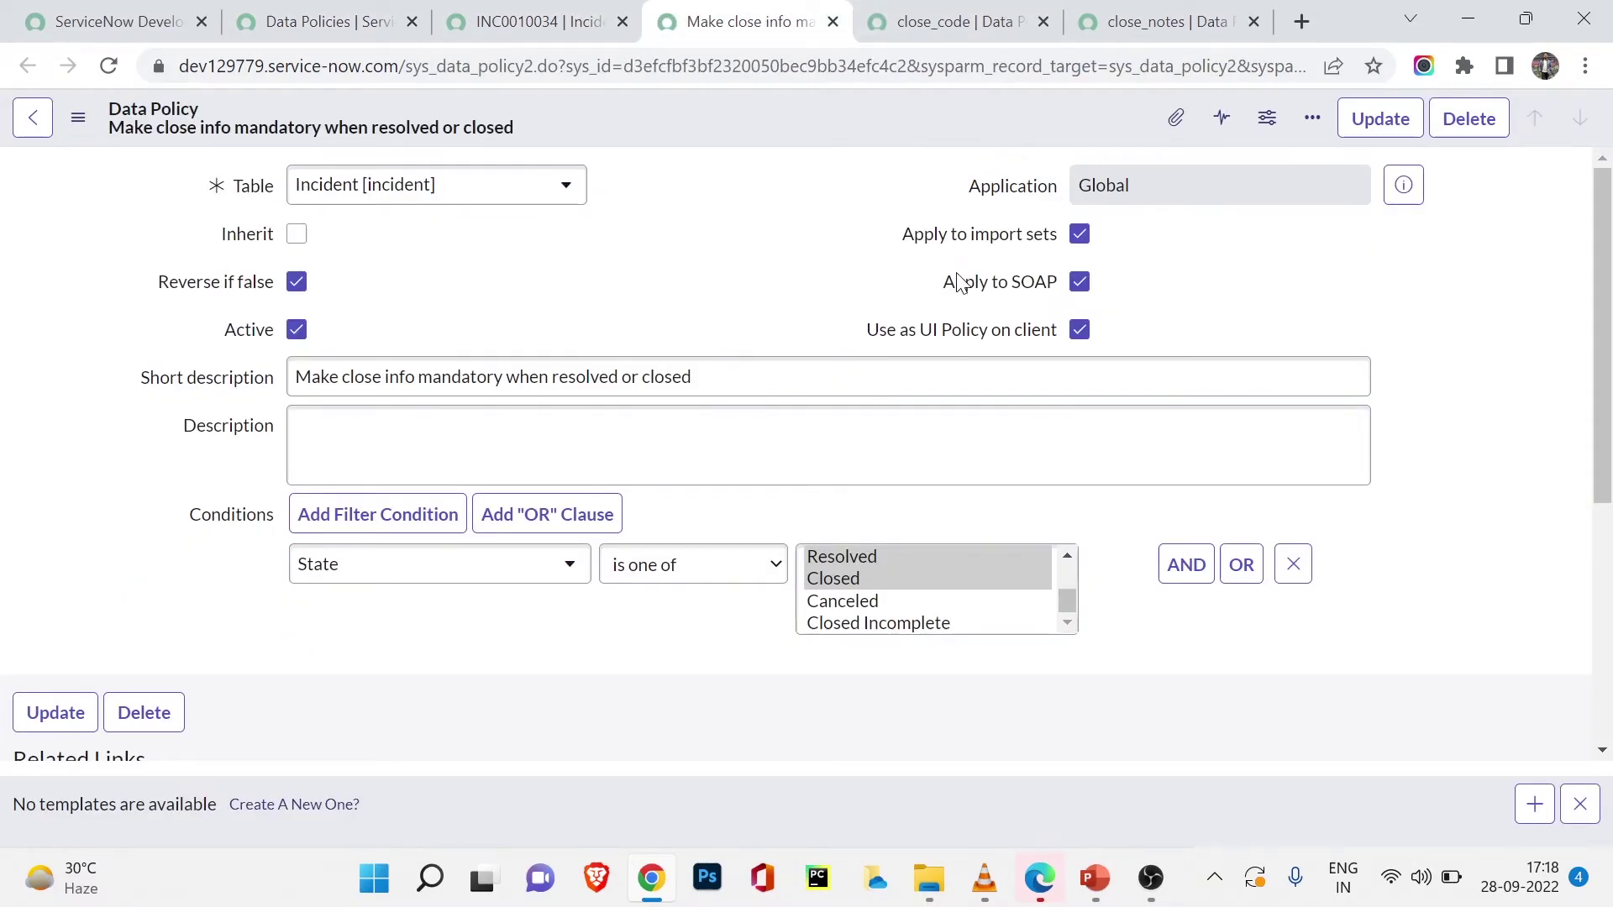
# Uncheck Use as UI Policy on client, save the close-info policy, and return to INC0010034
pyautogui.click(1081, 331)
pyautogui.rightClick(764, 124)
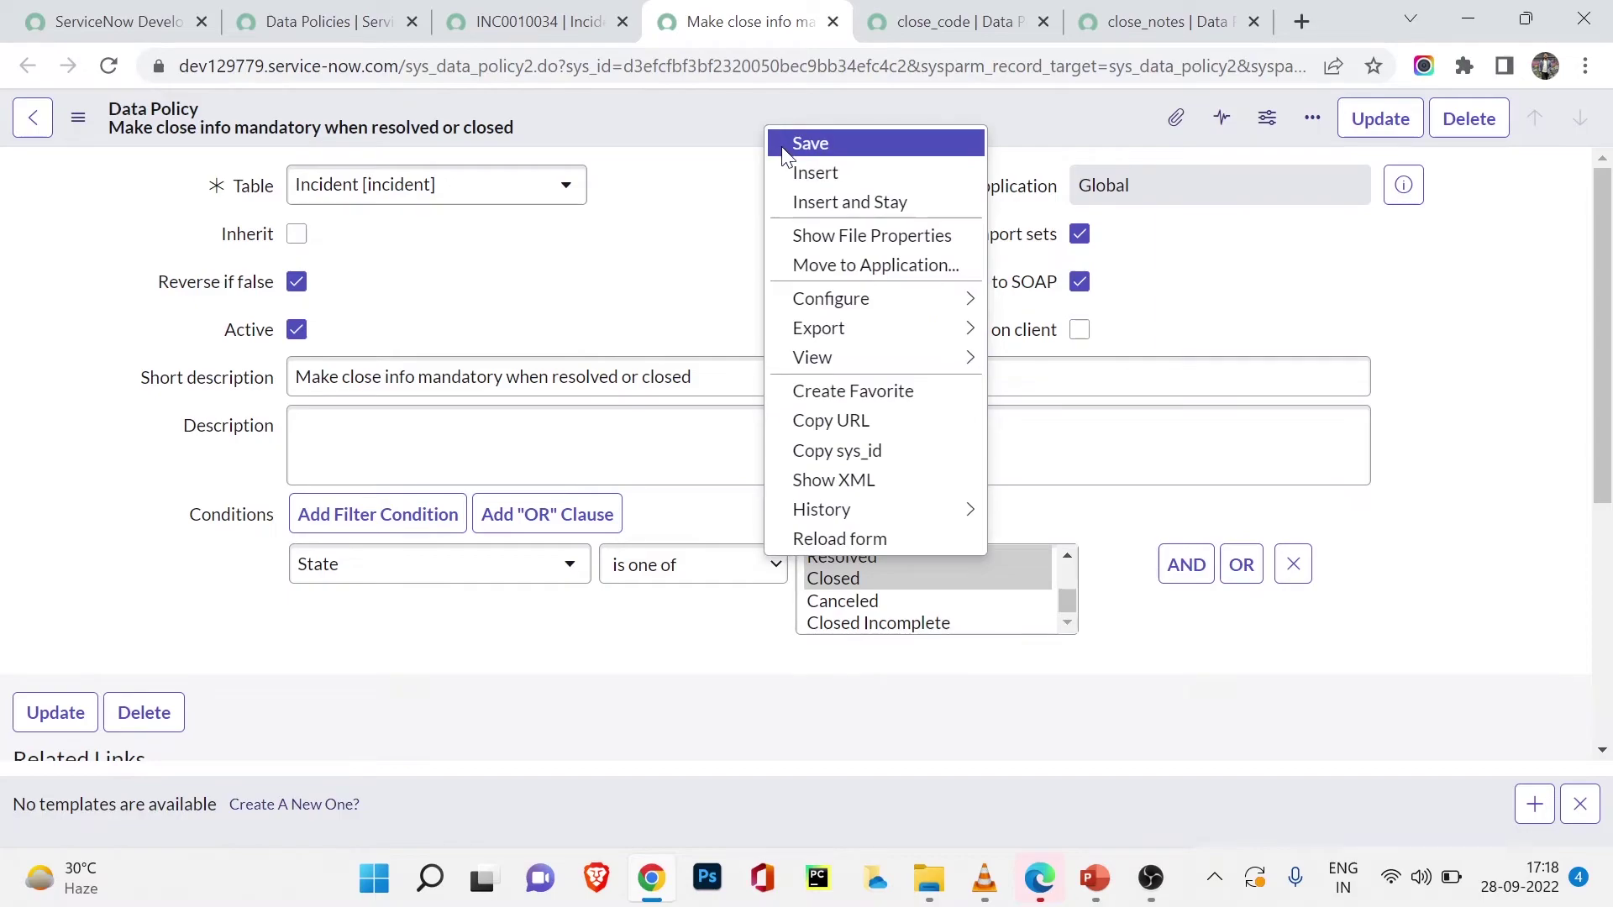
pyautogui.click(782, 146)
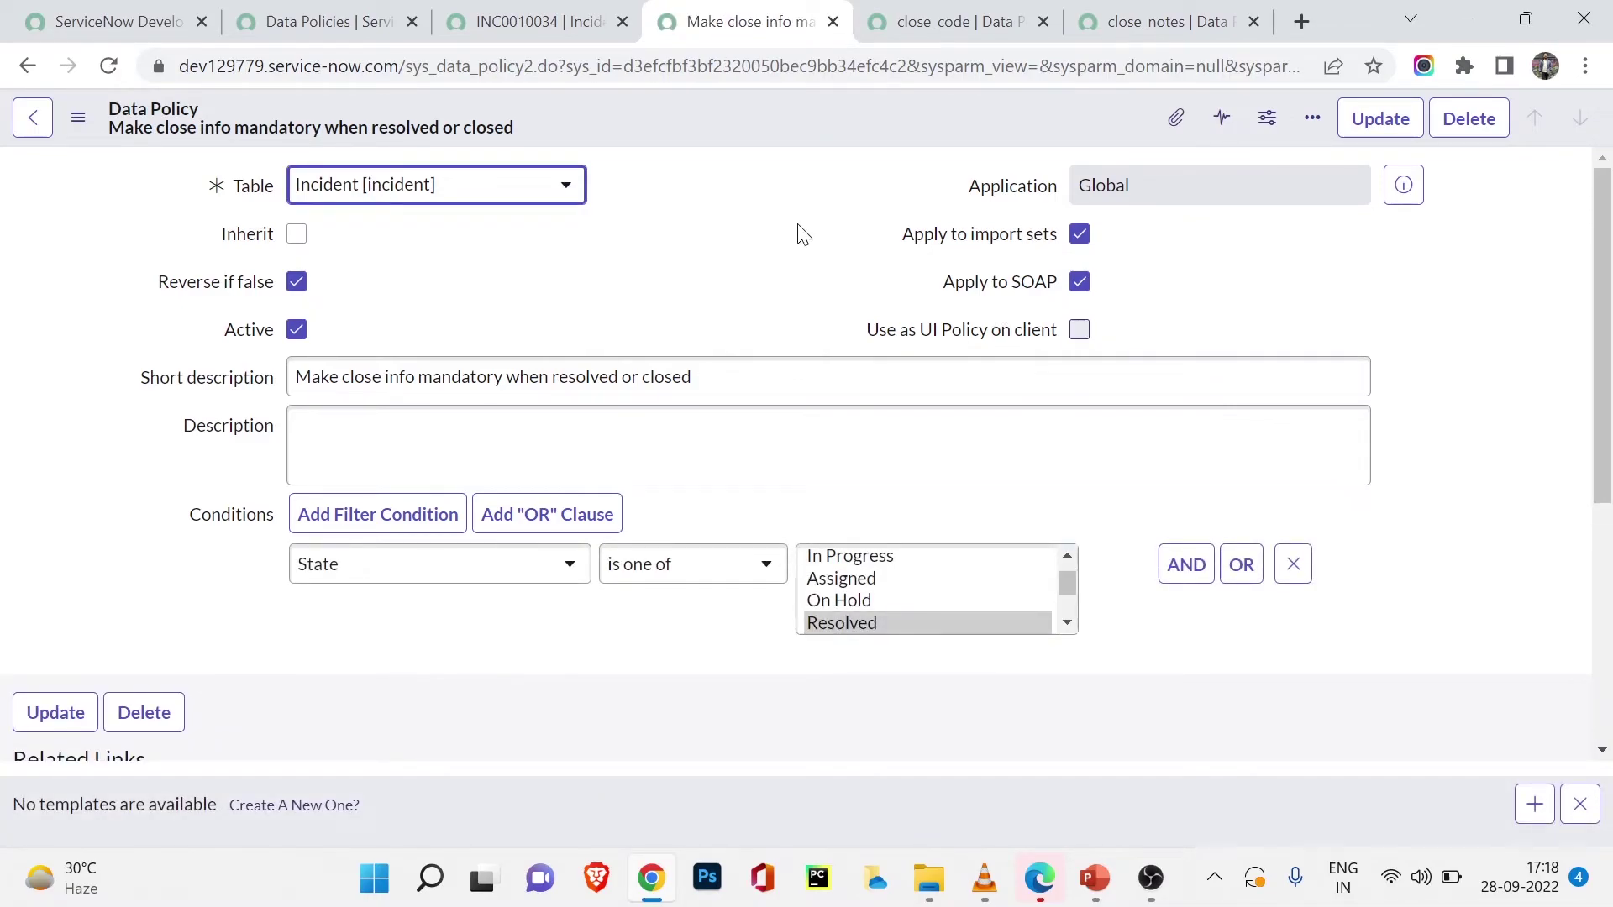
pyautogui.click(557, 10)
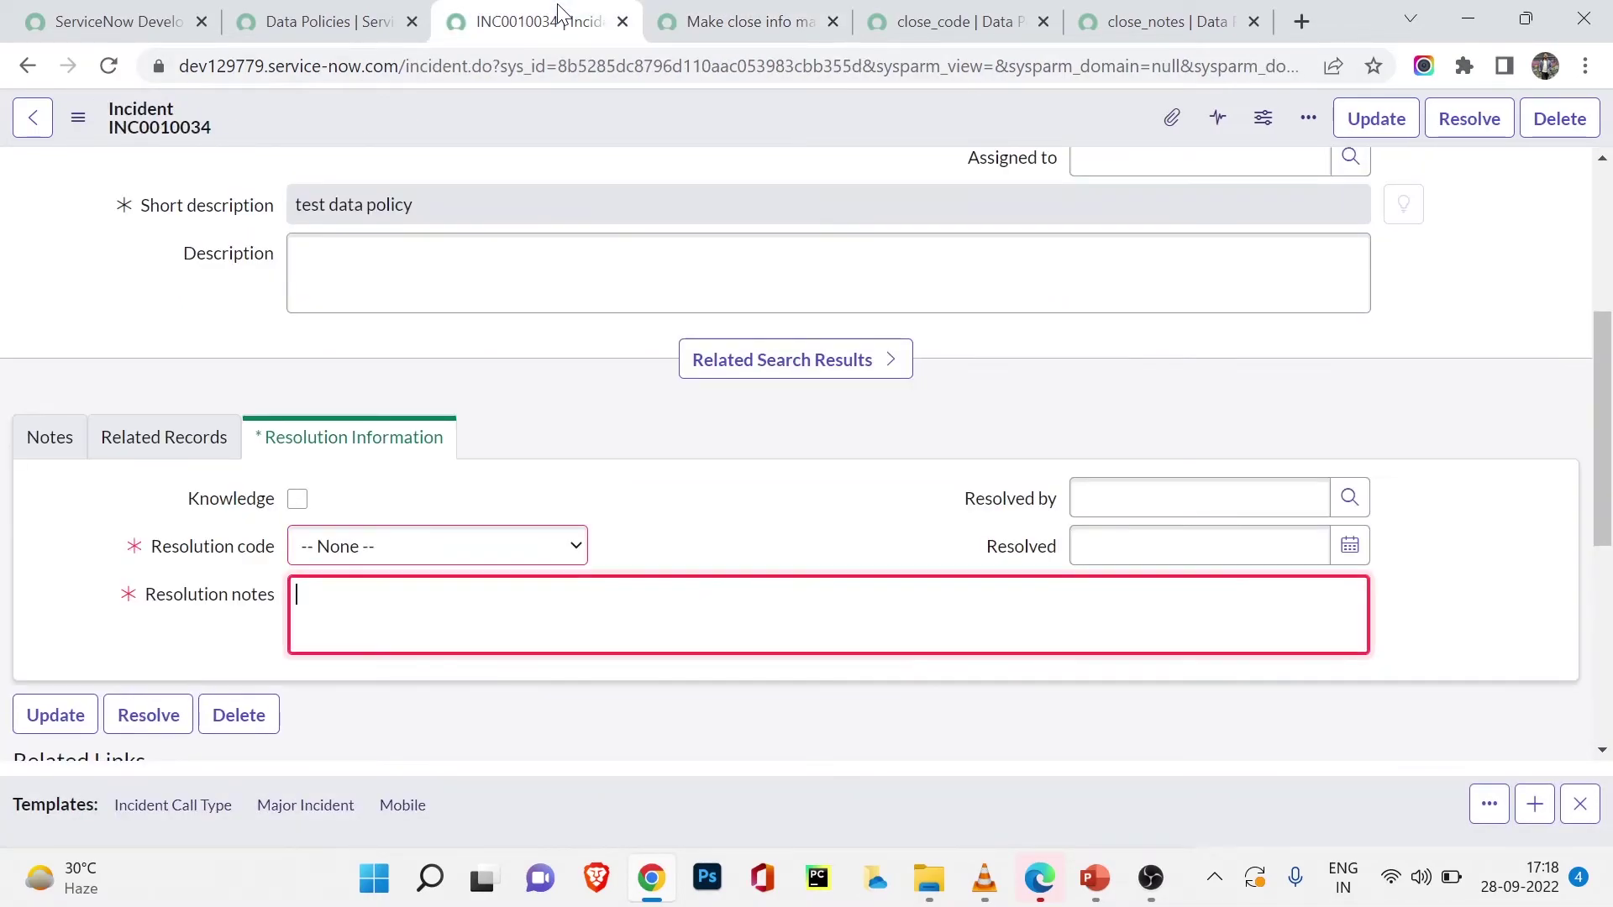
# Reload INC0010034 and confirm Resolution code and notes are no longer mandatory
pyautogui.rightClick(622, 134)
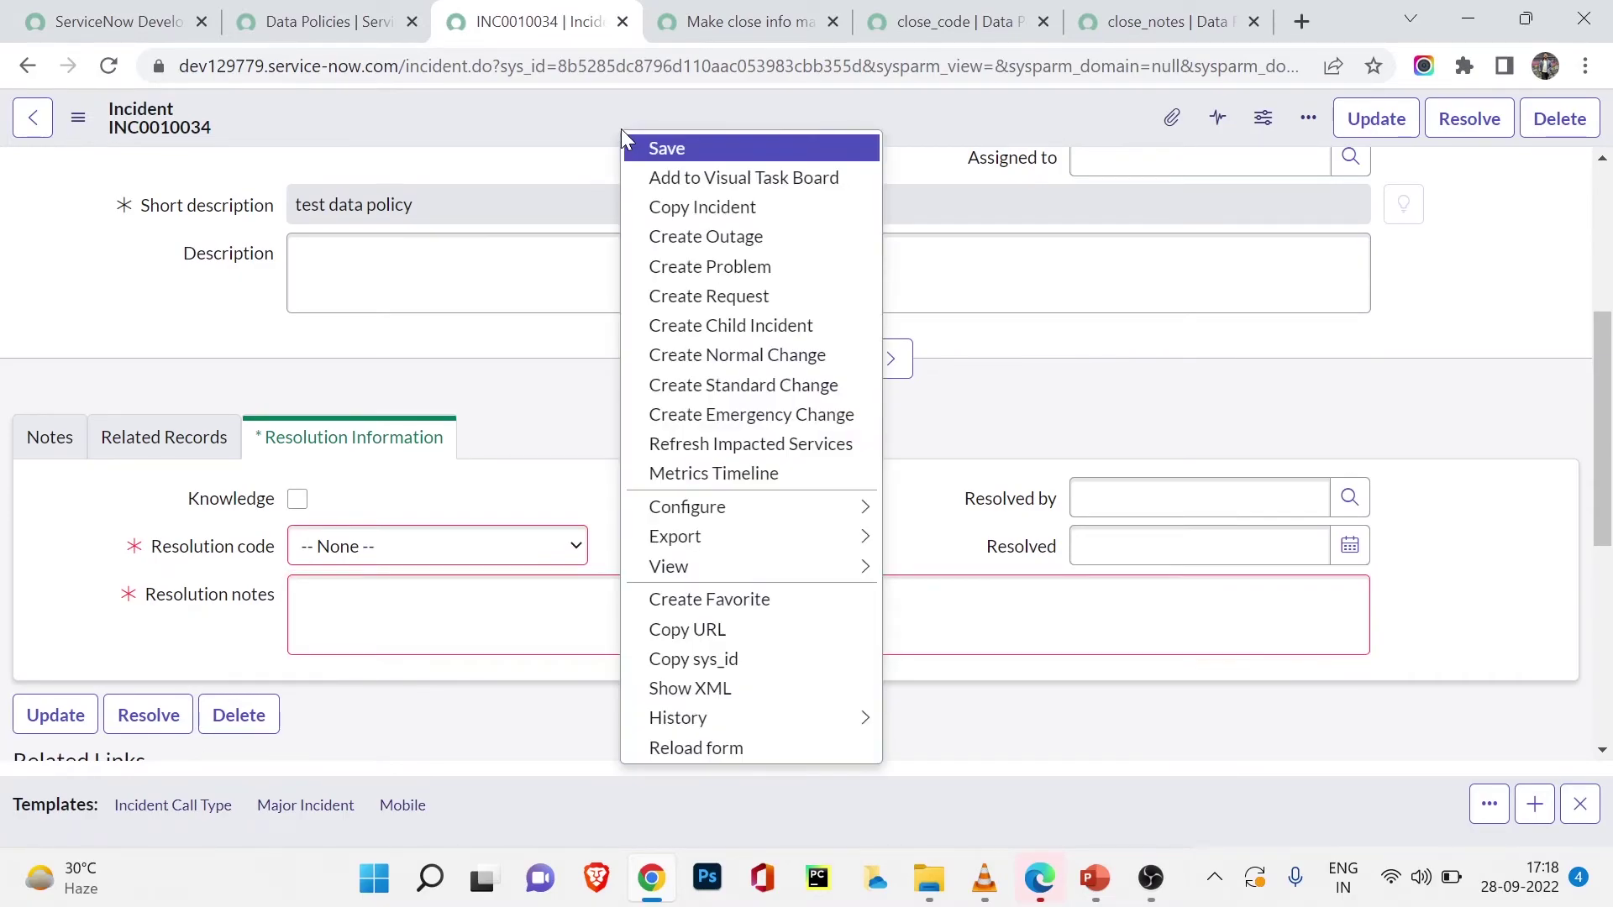
pyautogui.click(672, 748)
pyautogui.click(949, 211)
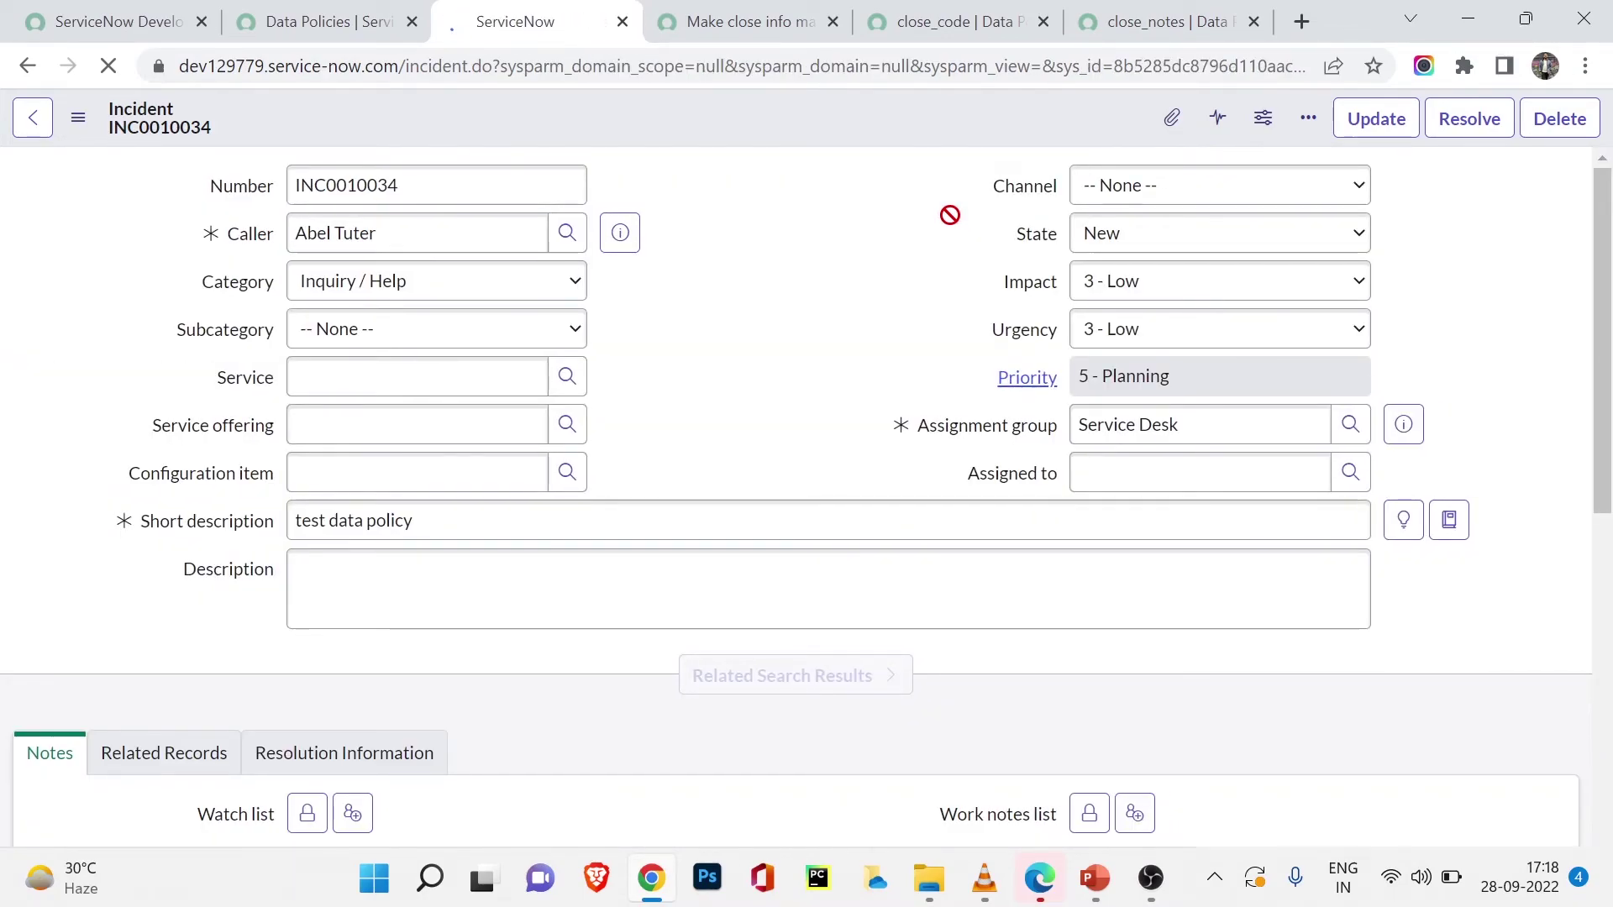
pyautogui.scroll(-3, 763, 328)
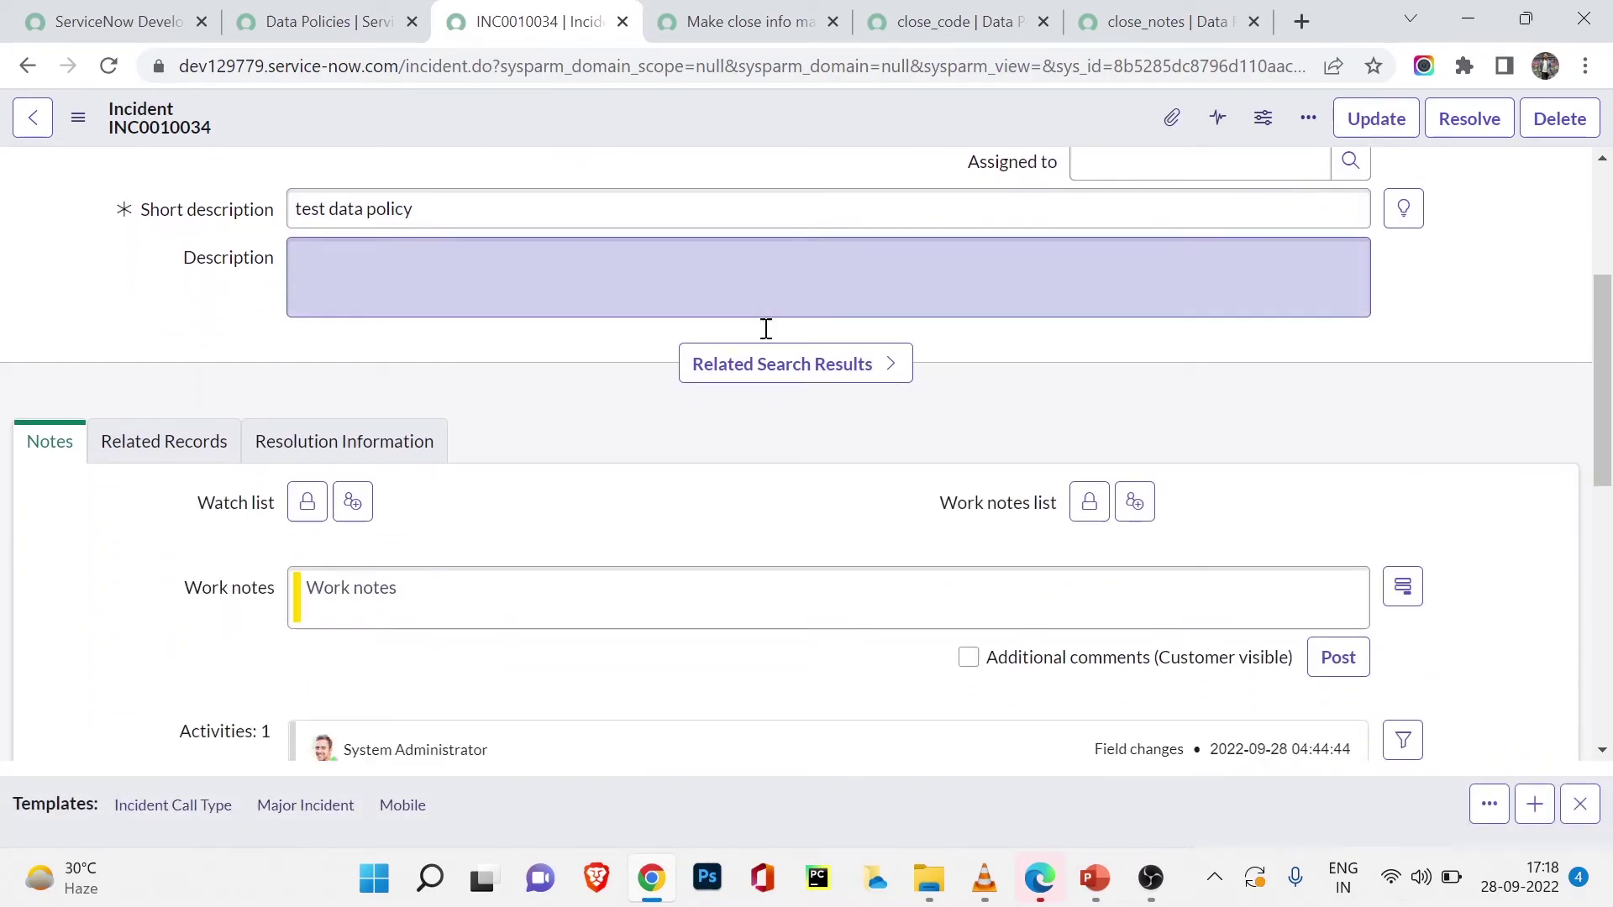
pyautogui.scroll(-3, 655, 310)
pyautogui.scroll(3, 418, 291)
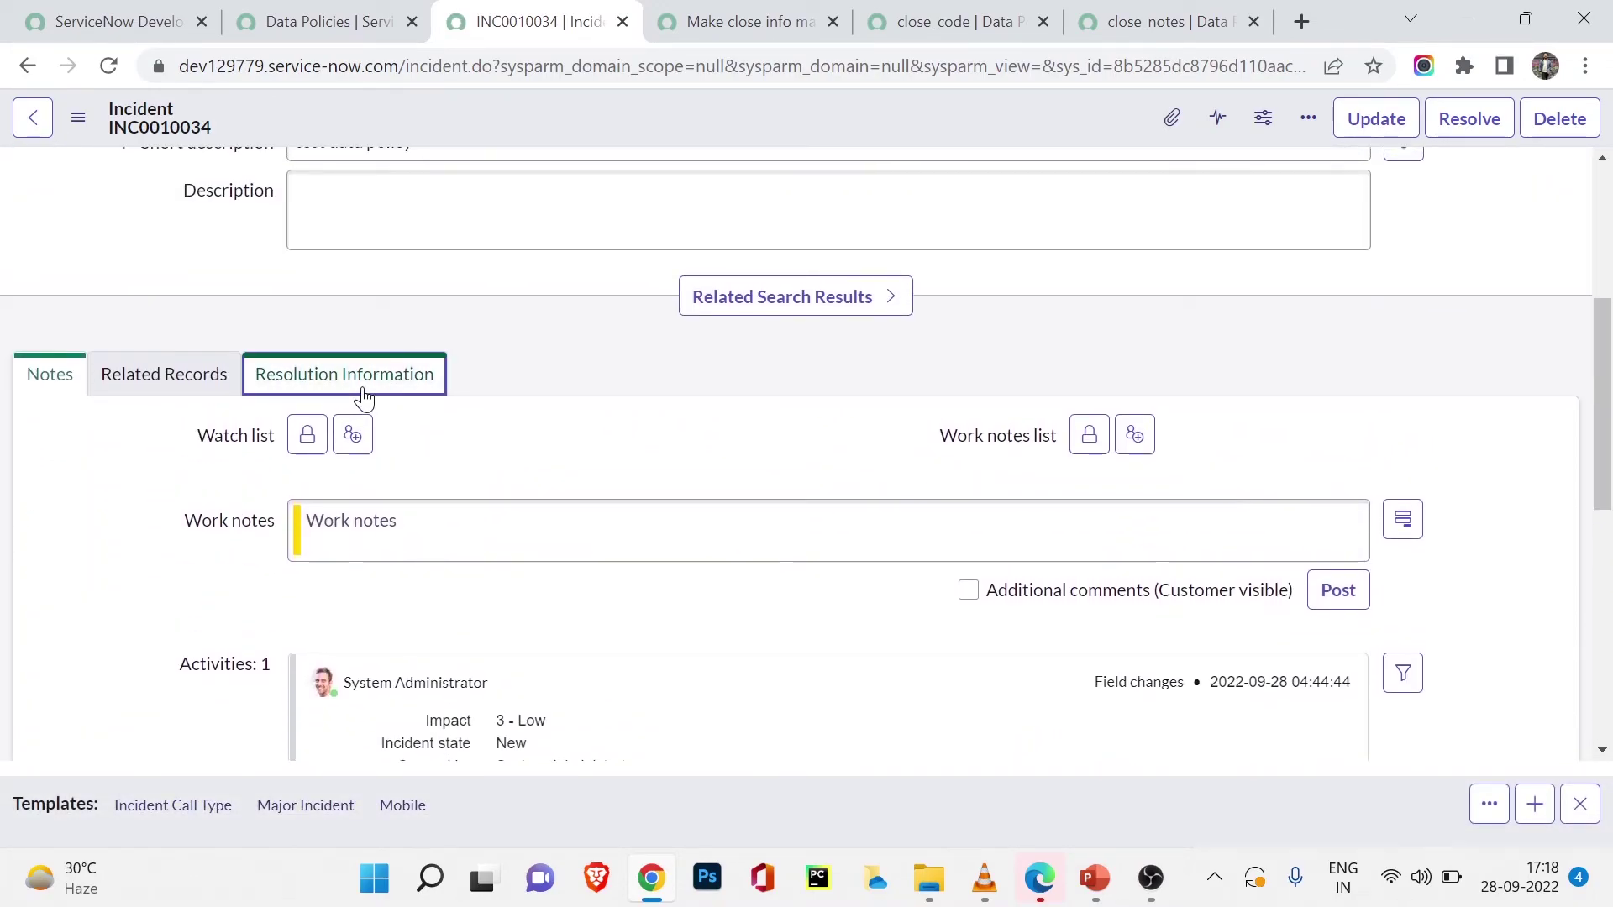
pyautogui.click(362, 394)
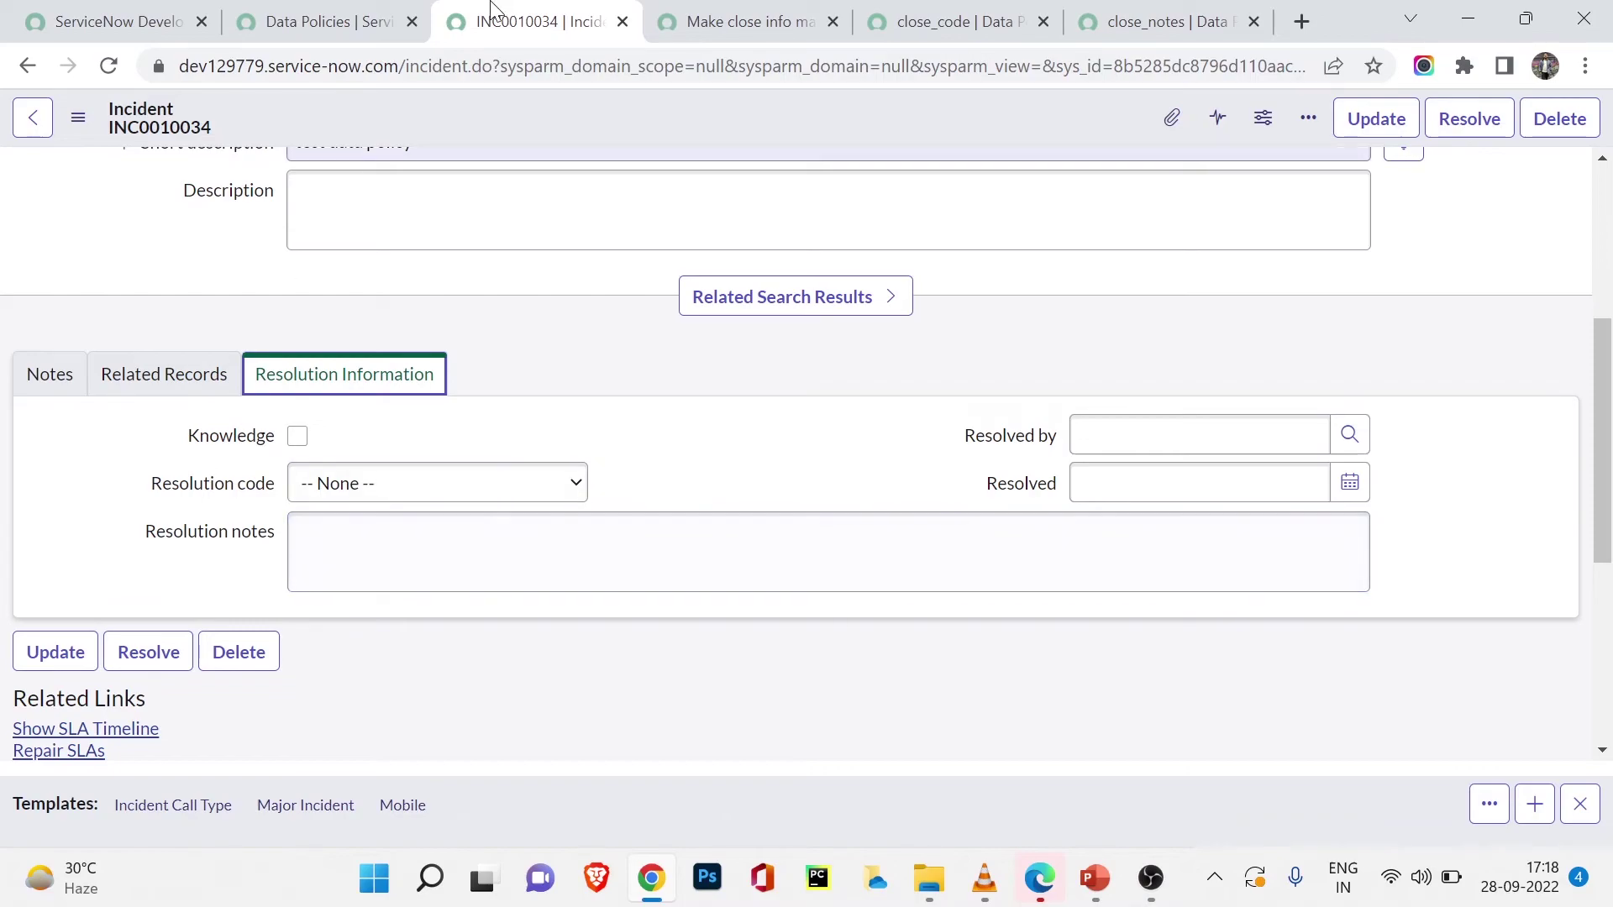
# Cross-check the policy's UI Policy setting, then review the incident's resolution fields again
pyautogui.click(714, 20)
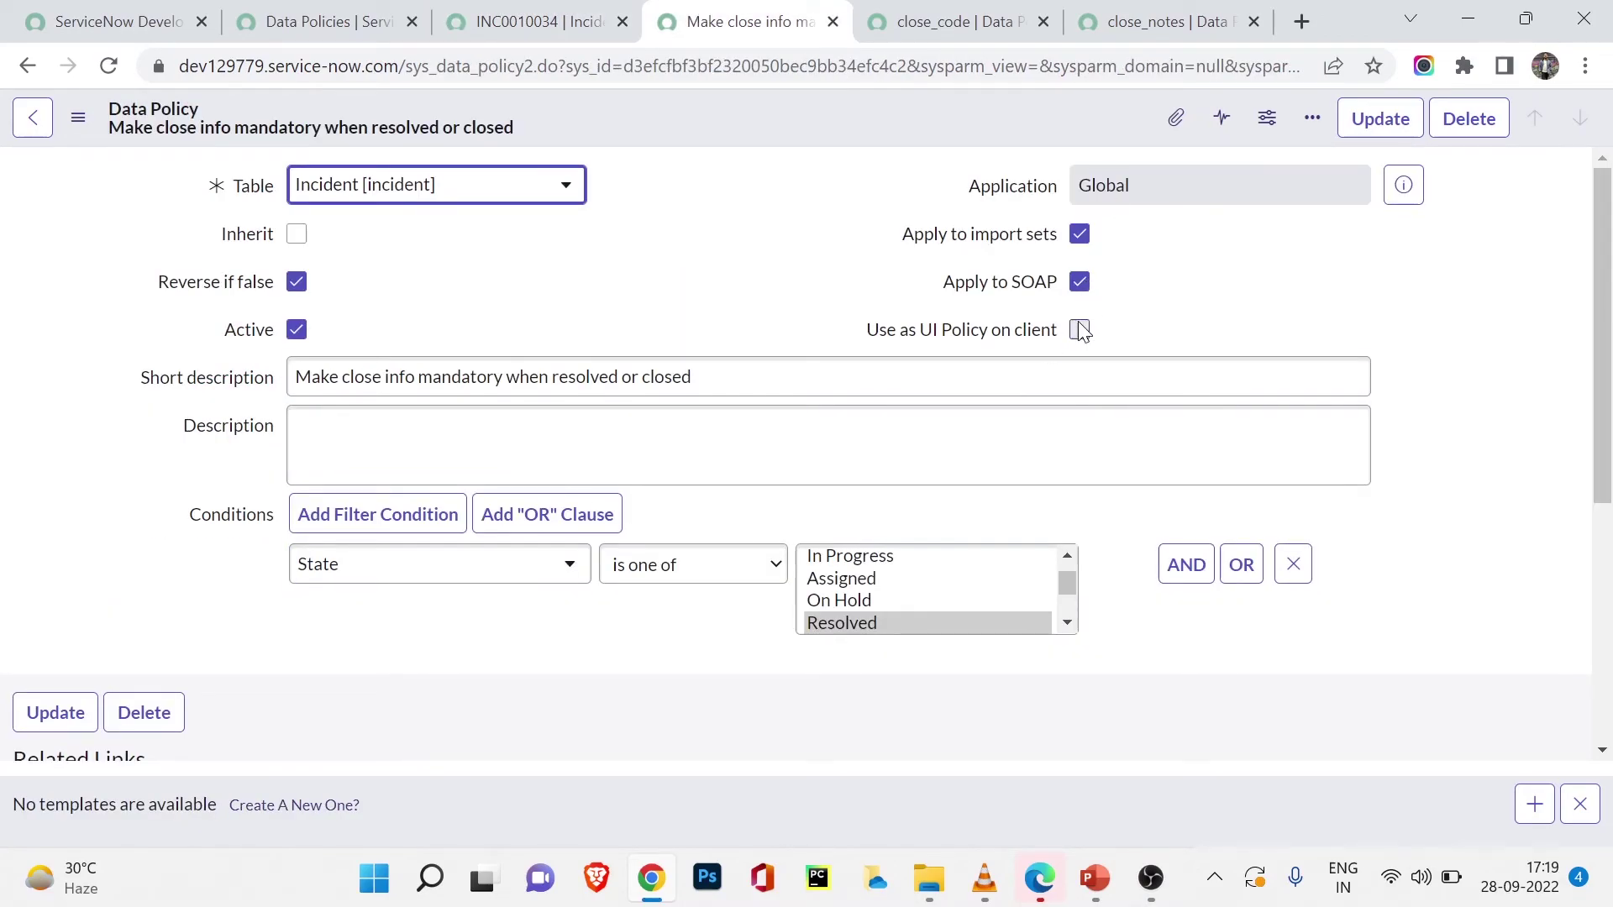
pyautogui.moveTo(1056, 333)
pyautogui.click(507, 12)
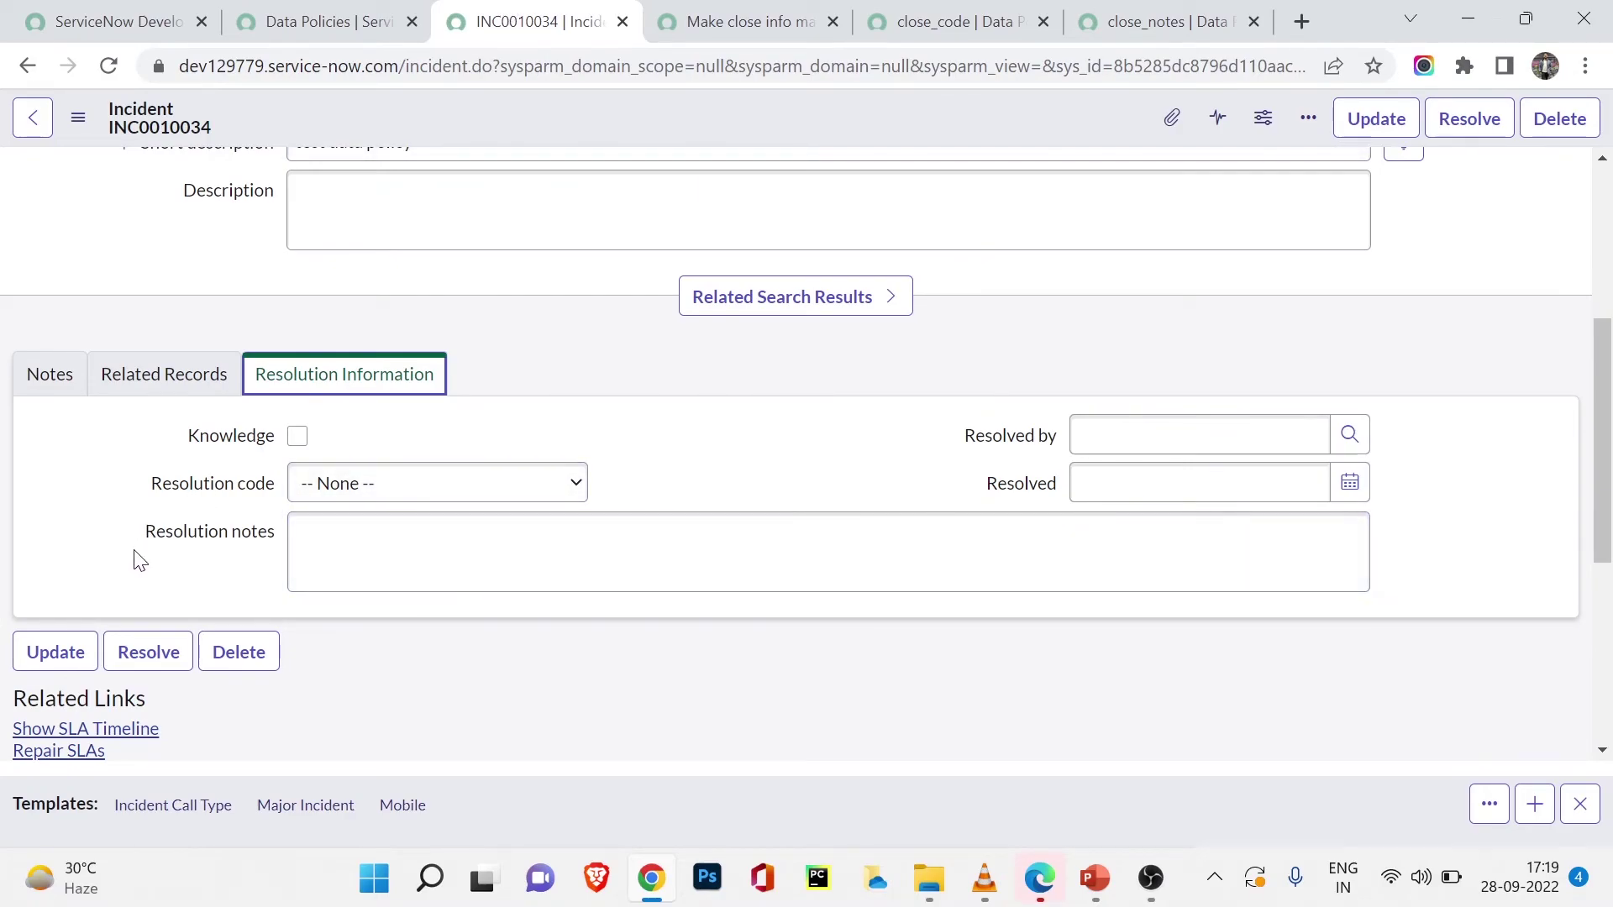
pyautogui.scroll(5, 139, 562)
pyautogui.scroll(-3, 139, 561)
pyautogui.scroll(1, 139, 562)
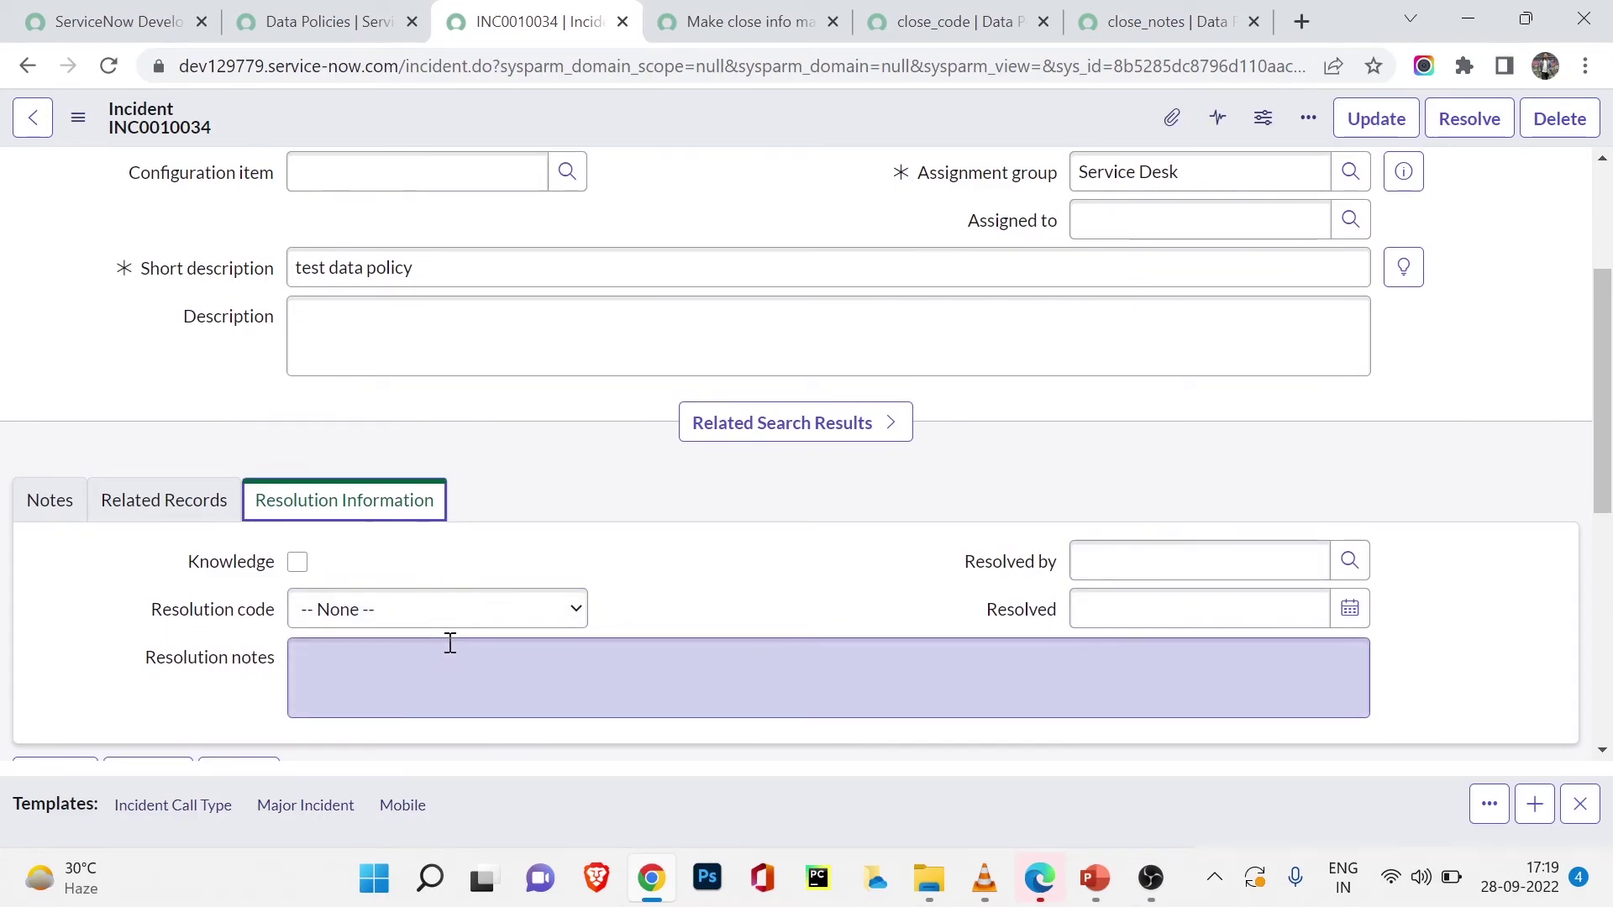
pyautogui.scroll(3, 351, 580)
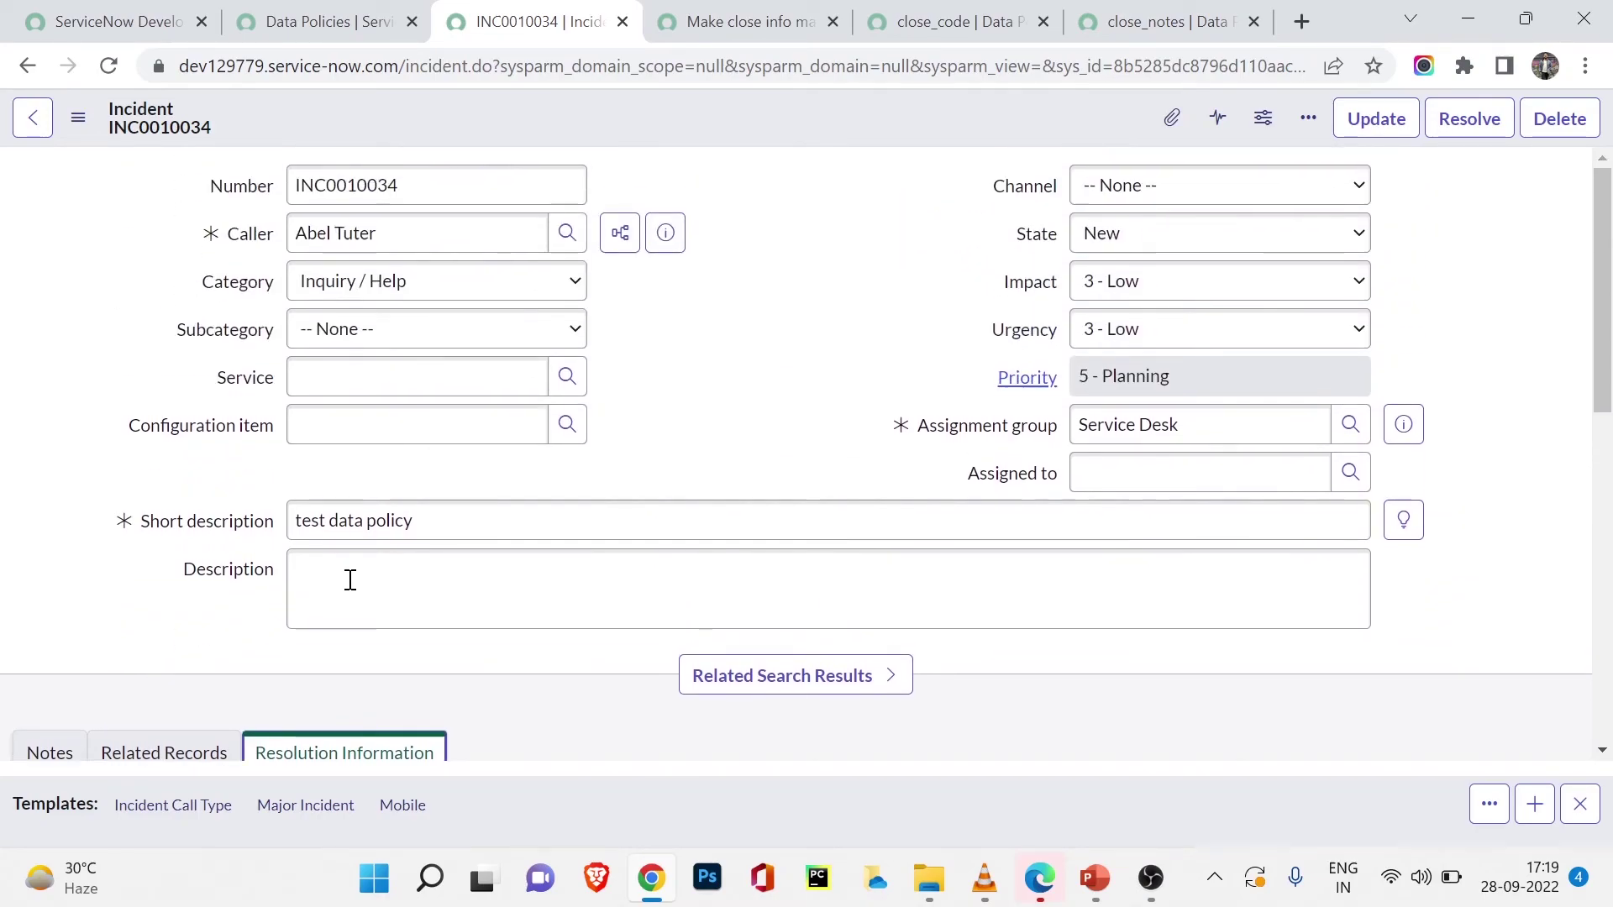
# Try saving INC0010034 as Resolved without resolution fields, triggering the Data Policy Exception, then go back
pyautogui.click(1121, 233)
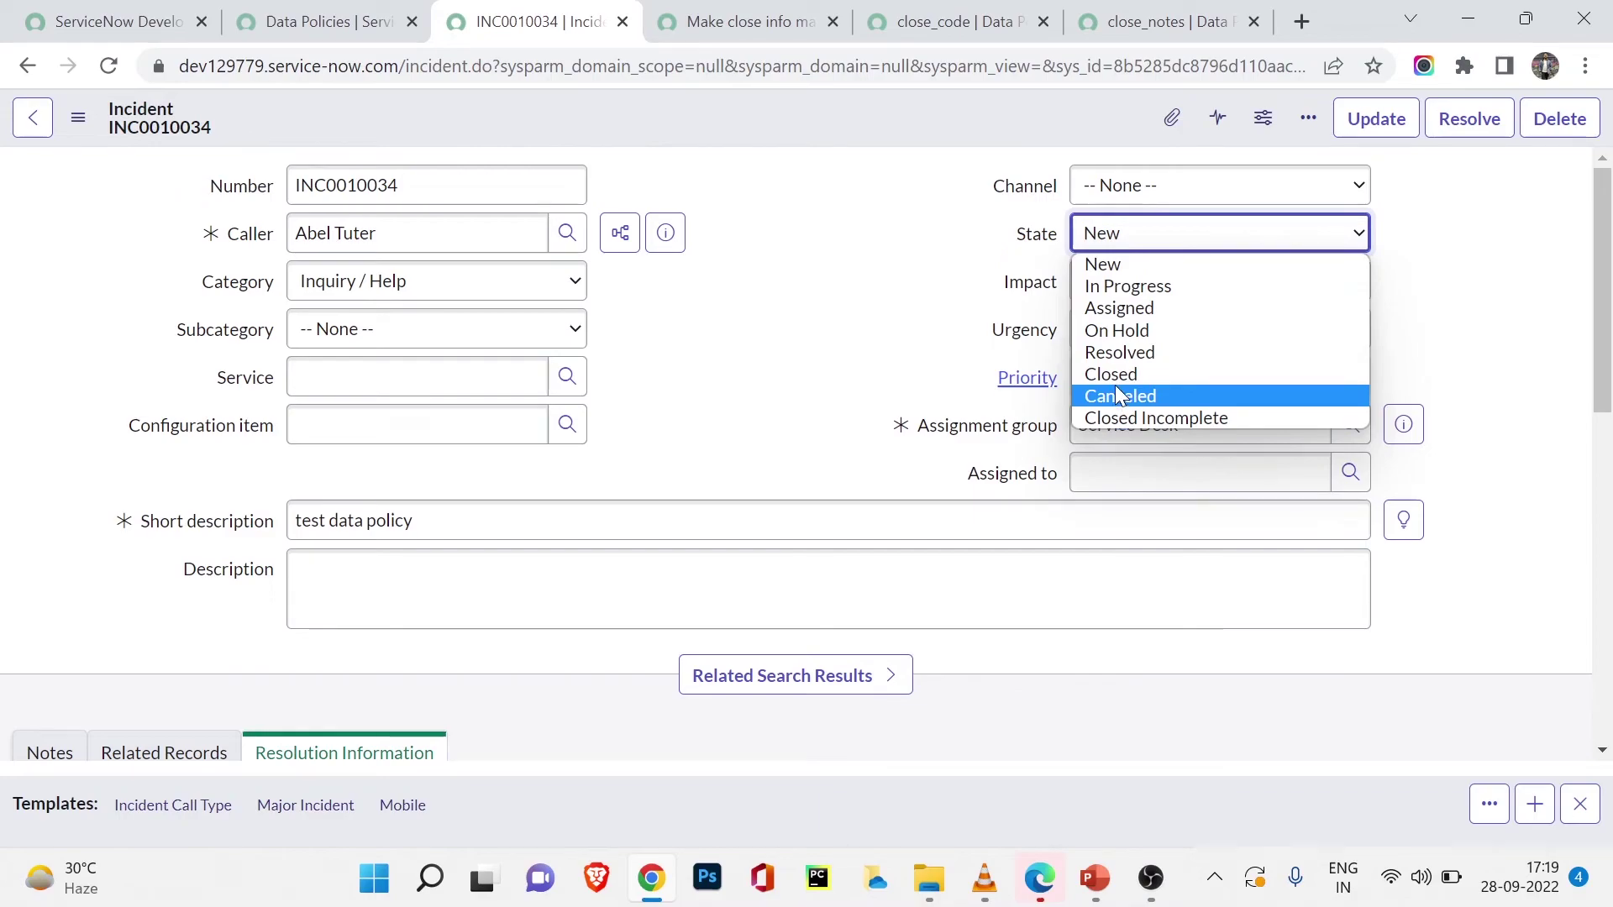
pyautogui.click(1120, 353)
pyautogui.rightClick(733, 128)
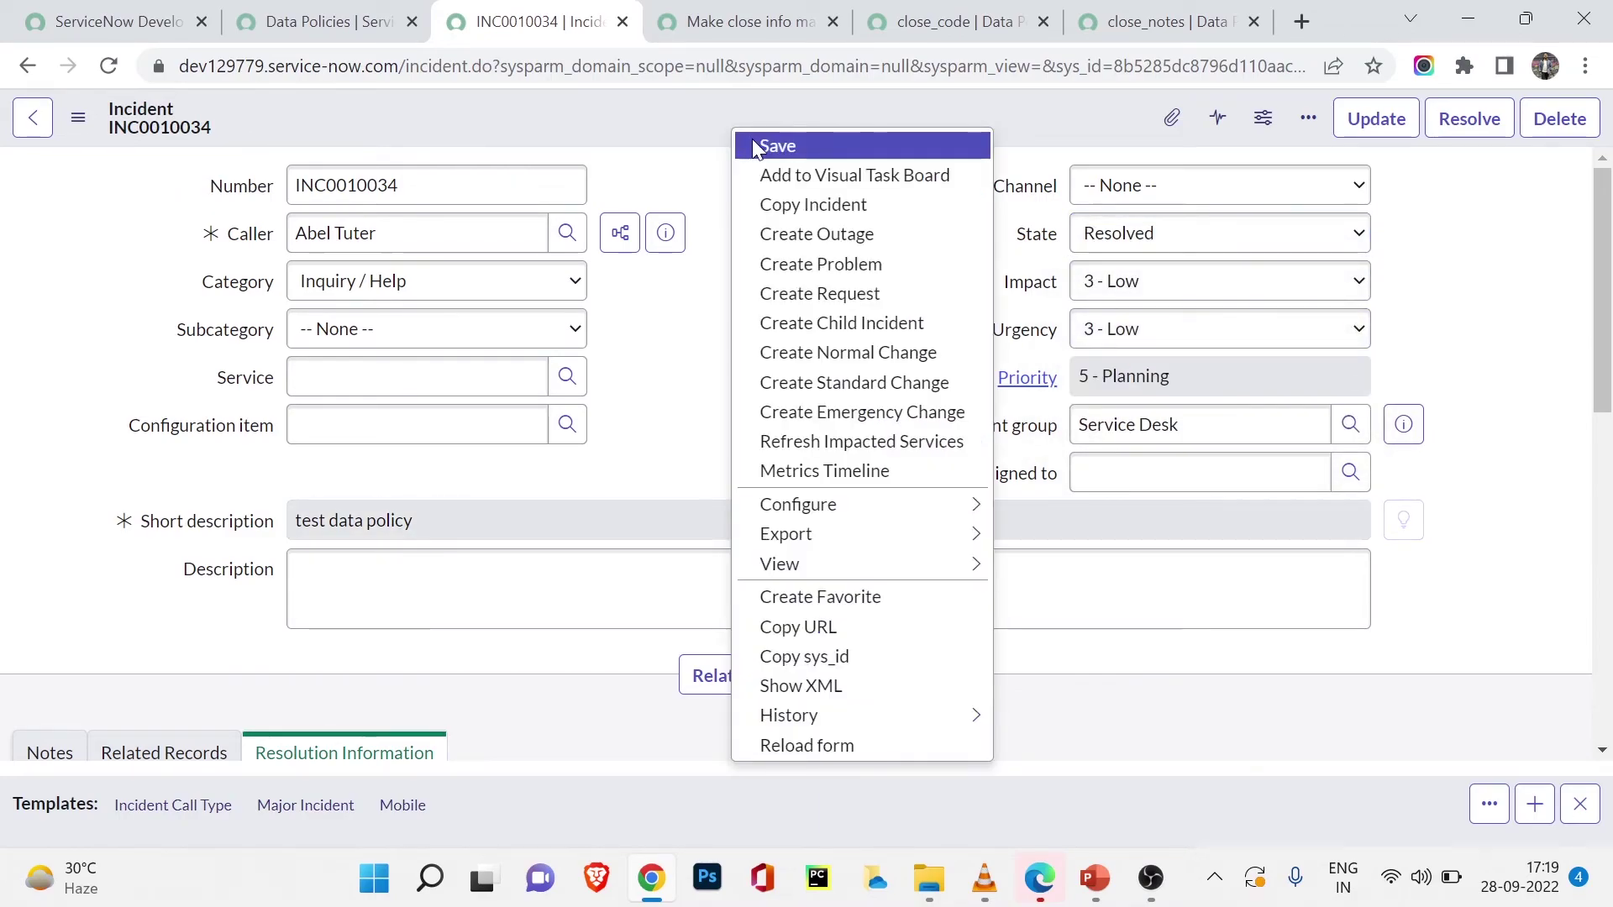
pyautogui.click(773, 146)
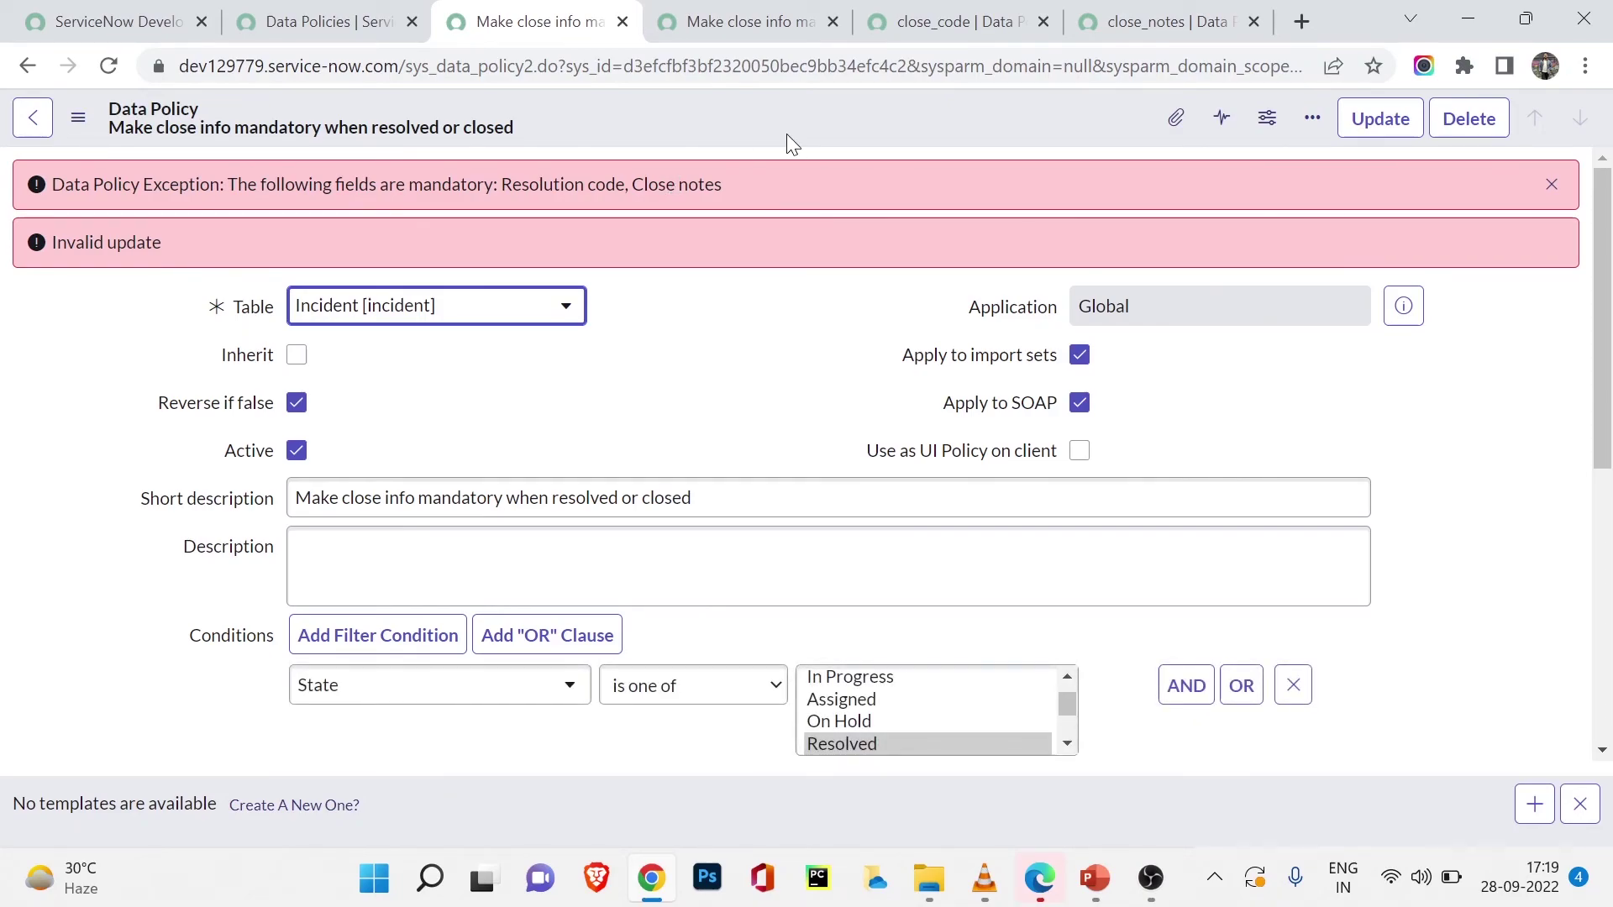
pyautogui.hotkey('alt', 'Left')
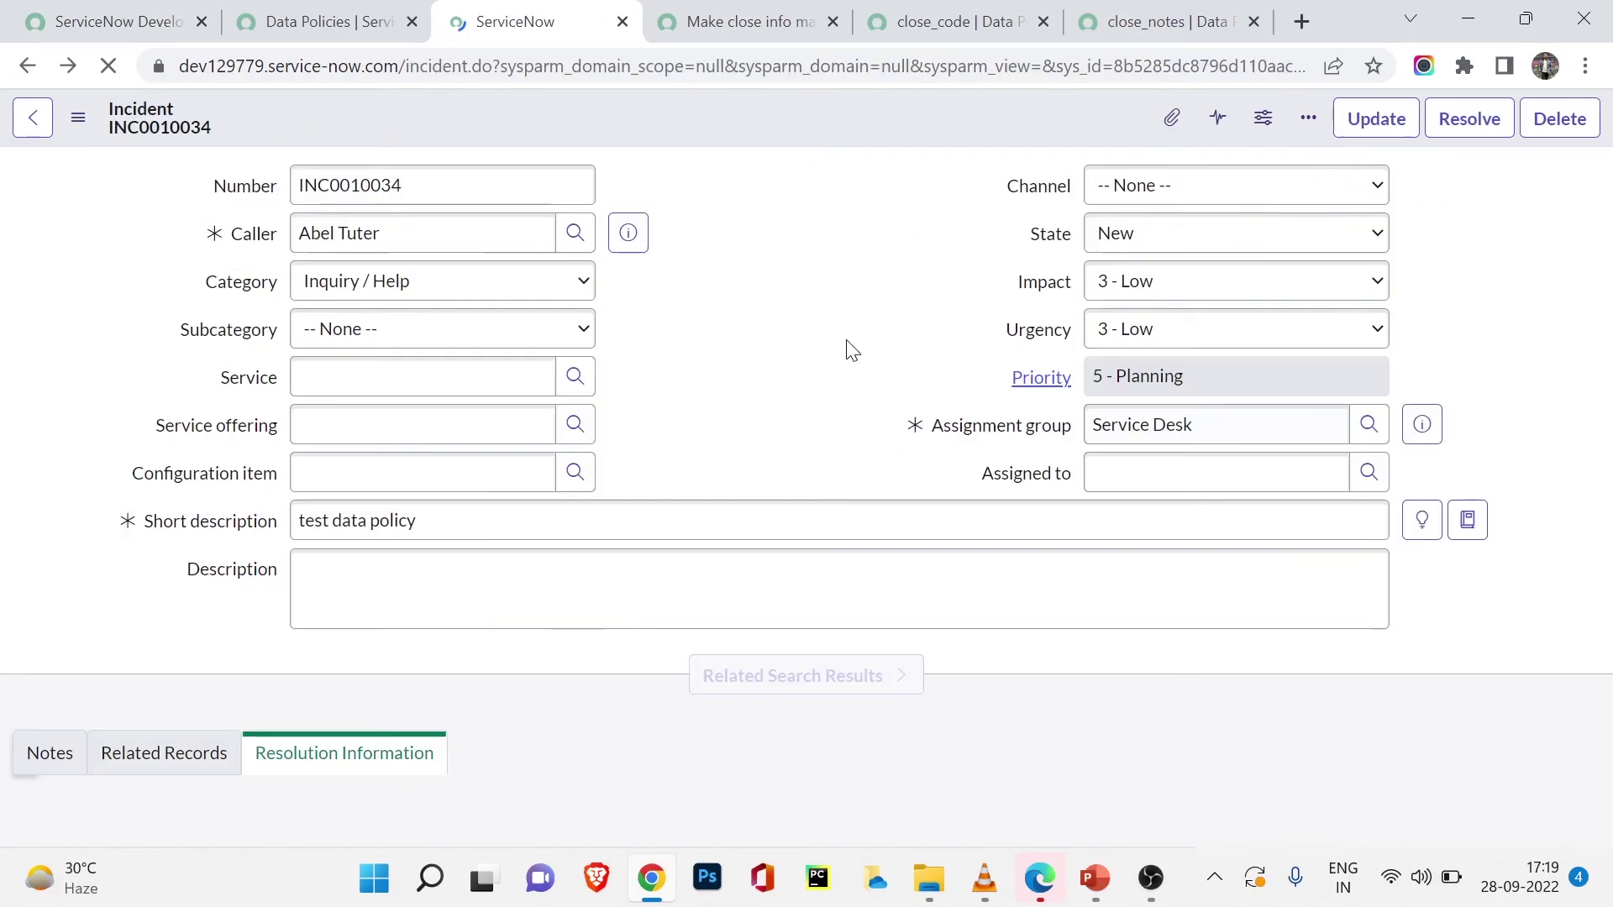